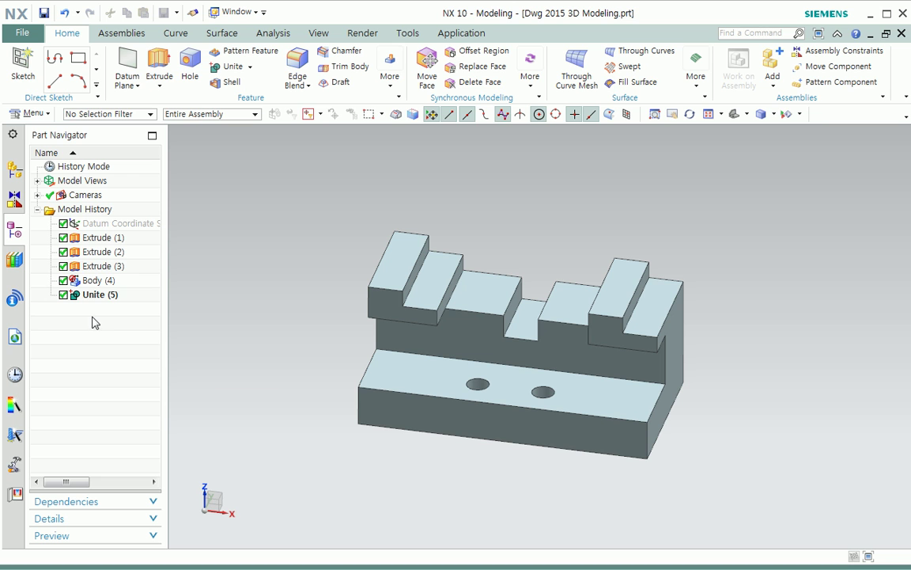
Suppress Unite (5), Body (4), Extrude (3) and Extrude (2) so that only the base plate extrusion stays active.
{"action": "left_click", "coordinate": [64, 295]}
{"action": "left_click", "coordinate": [63, 280]}
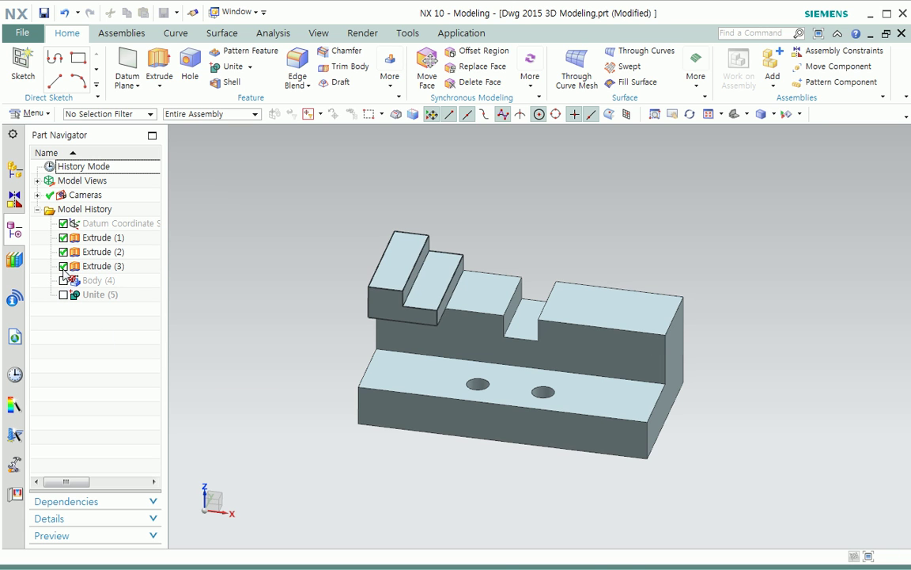
{"action": "left_click", "coordinate": [63, 266]}
{"action": "left_click", "coordinate": [63, 251]}
{"action": "left_click", "coordinate": [63, 237]}
{"action": "left_click", "coordinate": [63, 238]}
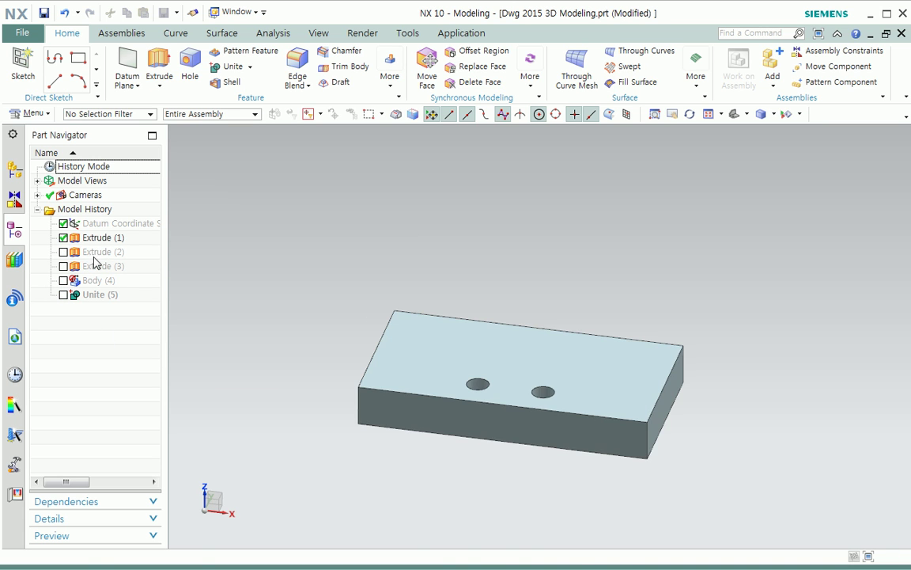
Examine the base plate extrusion's section dimensions and limits, leaving its parameters unedited, and inspect the plate from behind.
{"action": "double_click", "coordinate": [95, 237]}
{"action": "middle_click_drag", "start_coordinate": [420, 474], "coordinate": [417, 409]}
{"action": "middle_click_drag", "start_coordinate": [412, 464], "coordinate": [457, 462]}
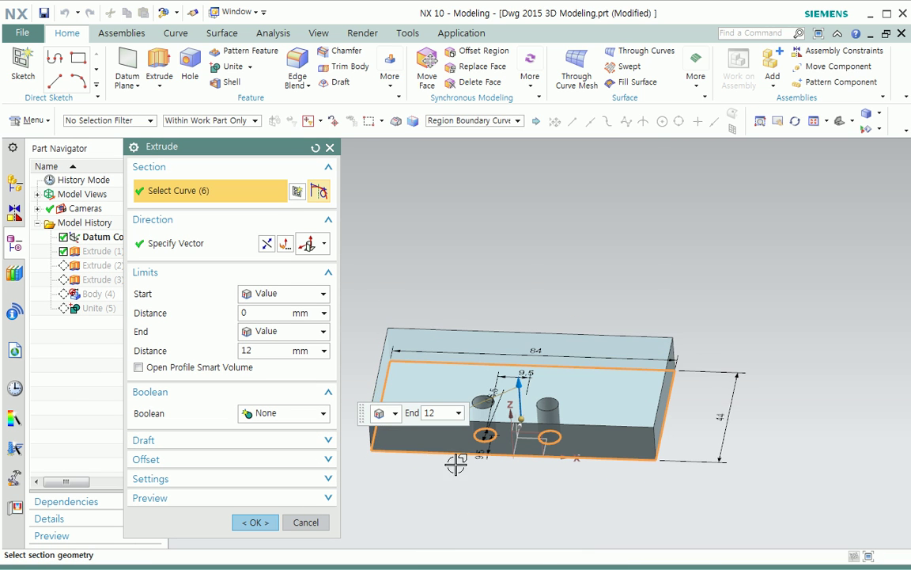
{"action": "left_click", "coordinate": [306, 523]}
{"action": "middle_click_drag", "start_coordinate": [426, 492], "coordinate": [389, 486]}
{"action": "left_click", "coordinate": [616, 372]}
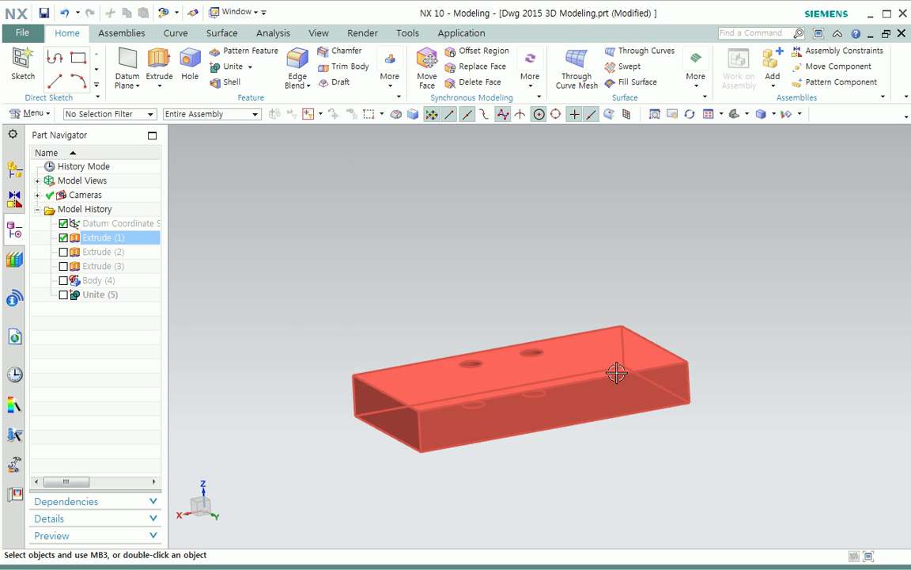
Unsuppress Extrude (2) and examine the section, limits and Boolean settings of the notched rear block.
{"action": "left_click", "coordinate": [64, 251]}
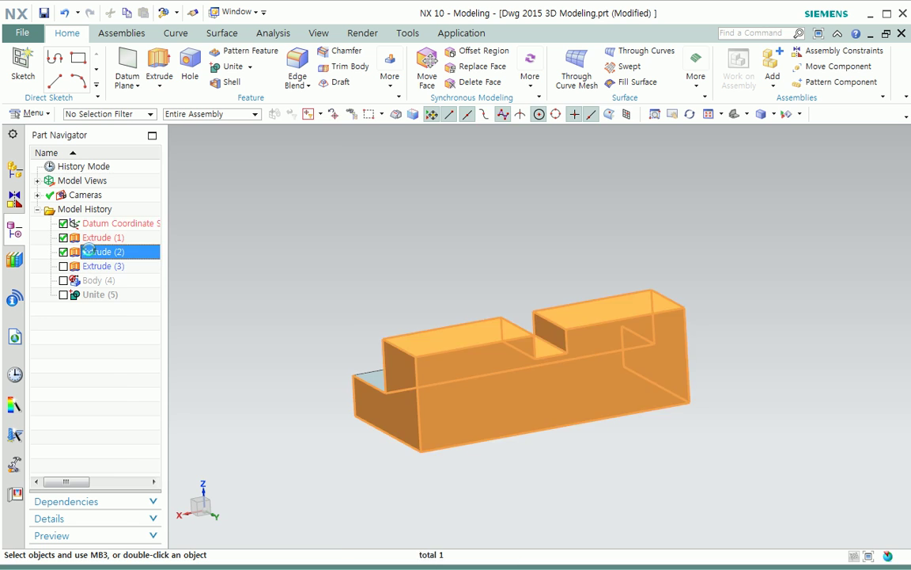
{"action": "double_click", "coordinate": [93, 238]}
{"action": "middle_click_drag", "start_coordinate": [584, 463], "coordinate": [639, 483]}
{"action": "scroll", "coordinate": [578, 465], "scroll_direction": "up", "scroll_amount": 2}
{"action": "scroll", "coordinate": [577, 465], "scroll_direction": "down", "scroll_amount": 3}
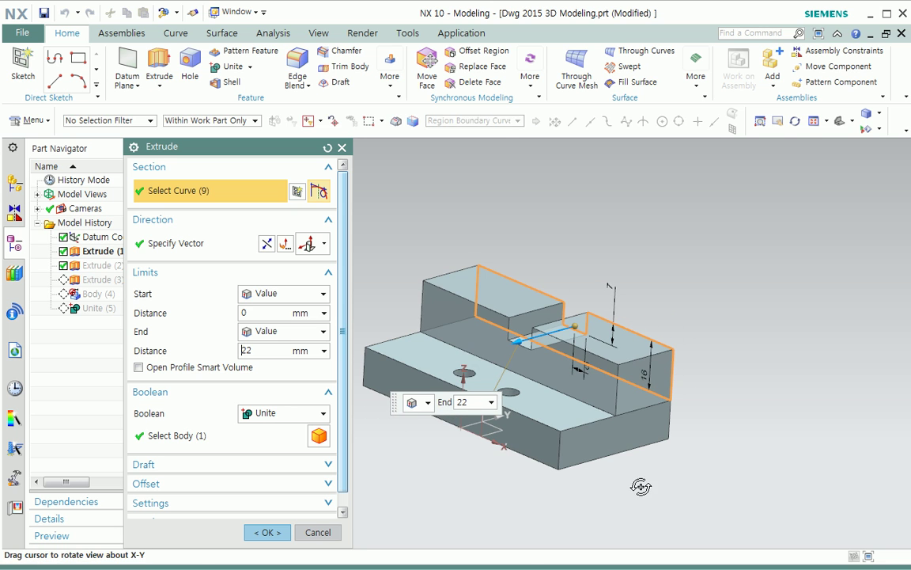
{"action": "left_click", "coordinate": [276, 532]}
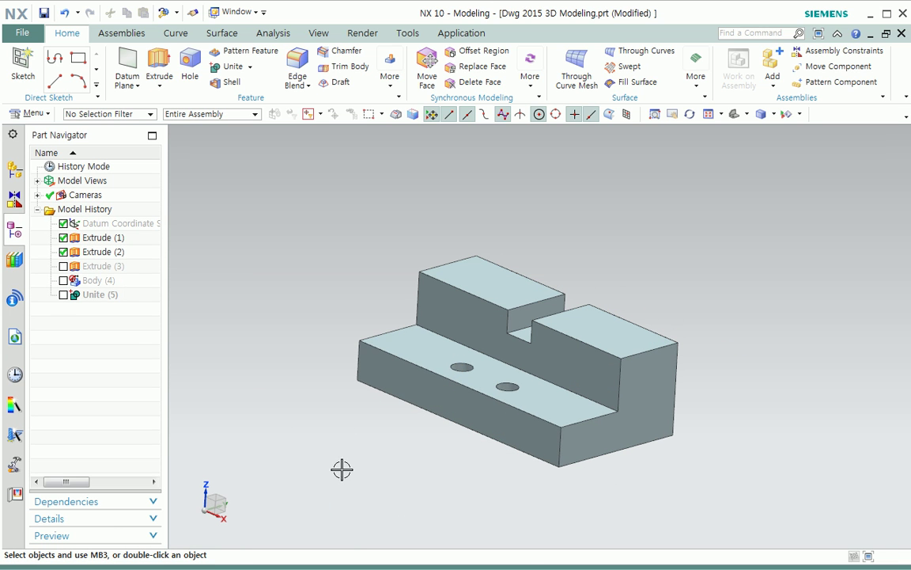
Unsuppress Extrude (3) and examine the section, limits and Boolean settings of the stepped block on top.
{"action": "left_click", "coordinate": [63, 266]}
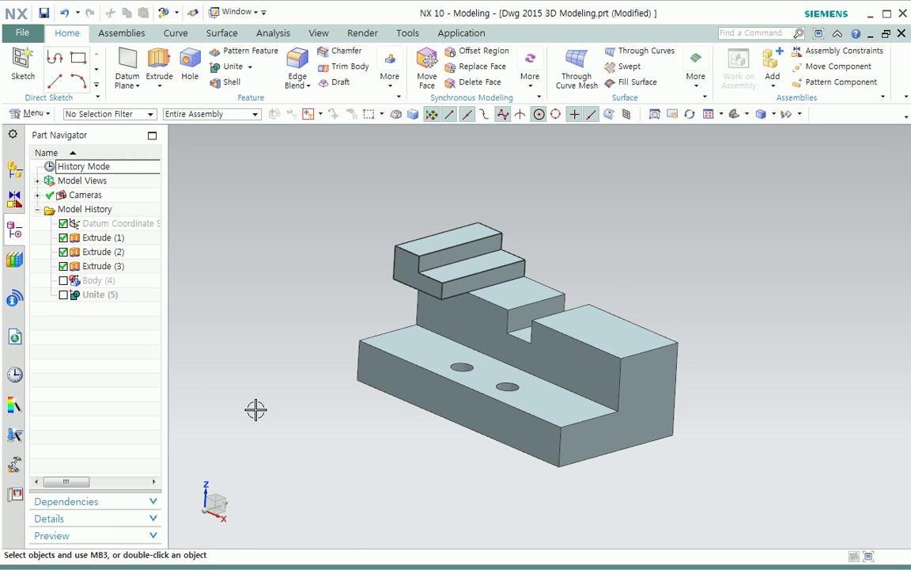
{"action": "middle_click_drag", "start_coordinate": [325, 414], "coordinate": [281, 434]}
{"action": "double_click", "coordinate": [103, 266]}
{"action": "middle_click_drag", "start_coordinate": [601, 377], "coordinate": [460, 350]}
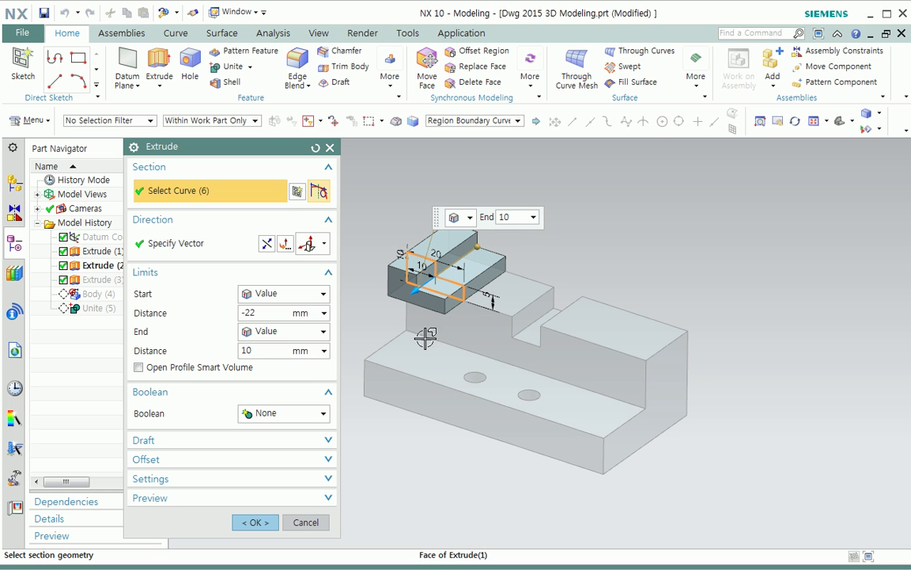
{"action": "left_click", "coordinate": [259, 522]}
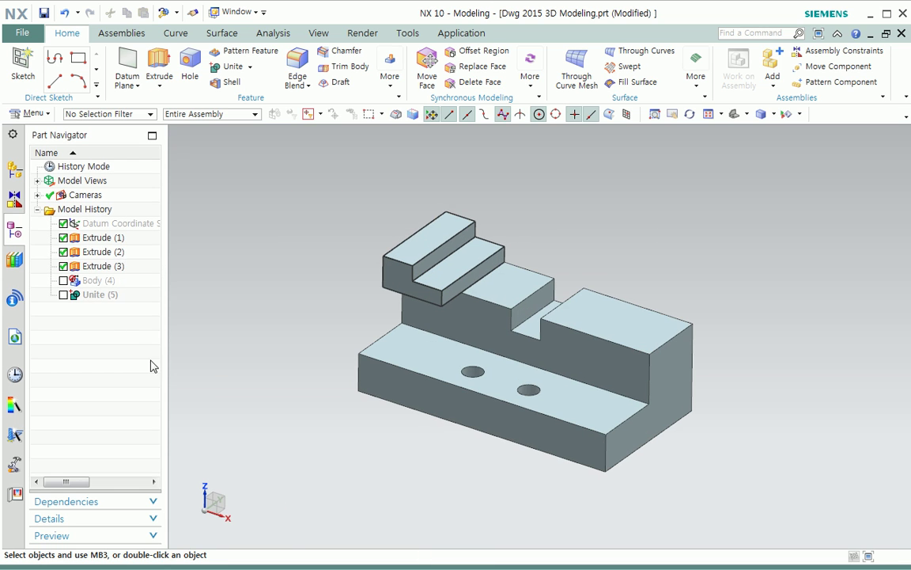
Unsuppress Body (4) and Unite (5), and inspect the complete solid from several angles.
{"action": "left_click", "coordinate": [63, 280]}
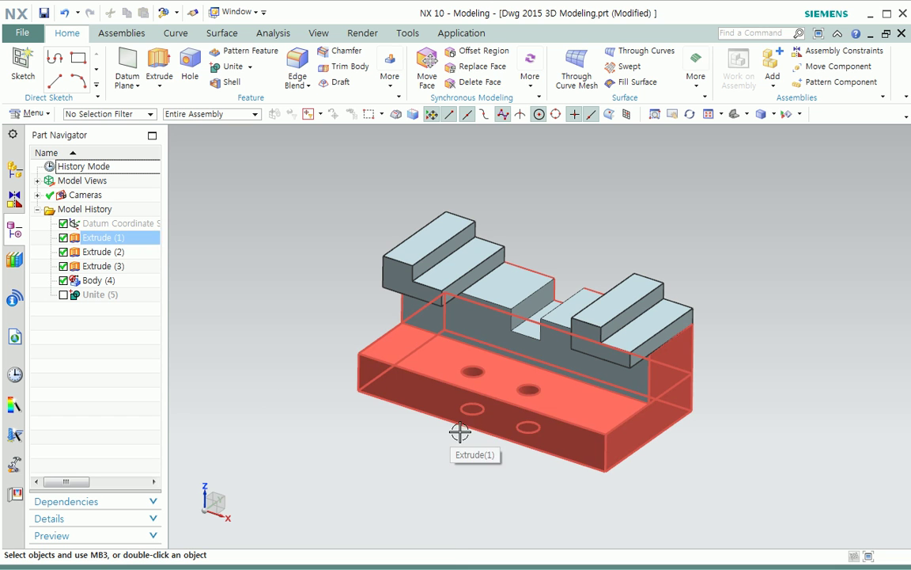
{"action": "middle_click_drag", "start_coordinate": [738, 407], "coordinate": [762, 383]}
{"action": "middle_click_drag", "start_coordinate": [729, 349], "coordinate": [754, 408]}
{"action": "left_click", "coordinate": [63, 295]}
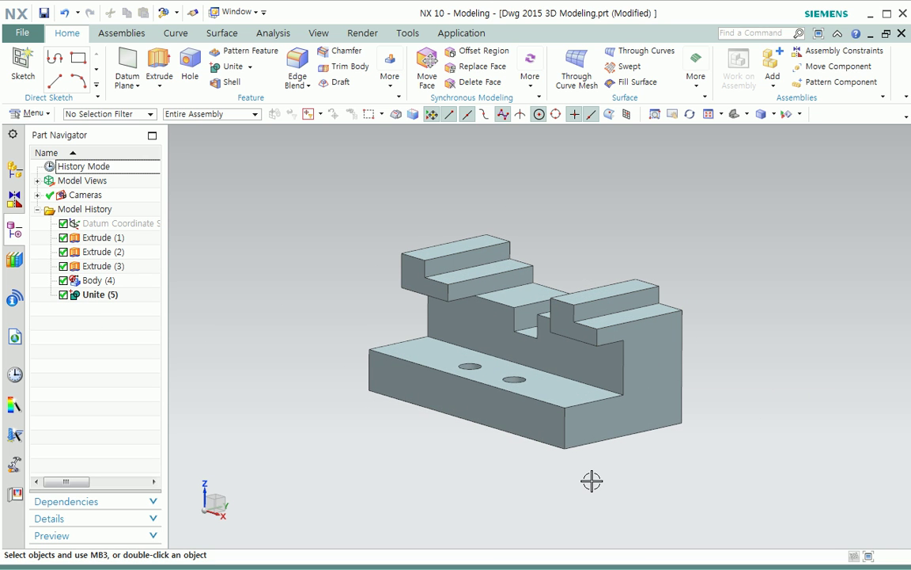
{"action": "middle_click_drag", "start_coordinate": [592, 480], "coordinate": [558, 447]}
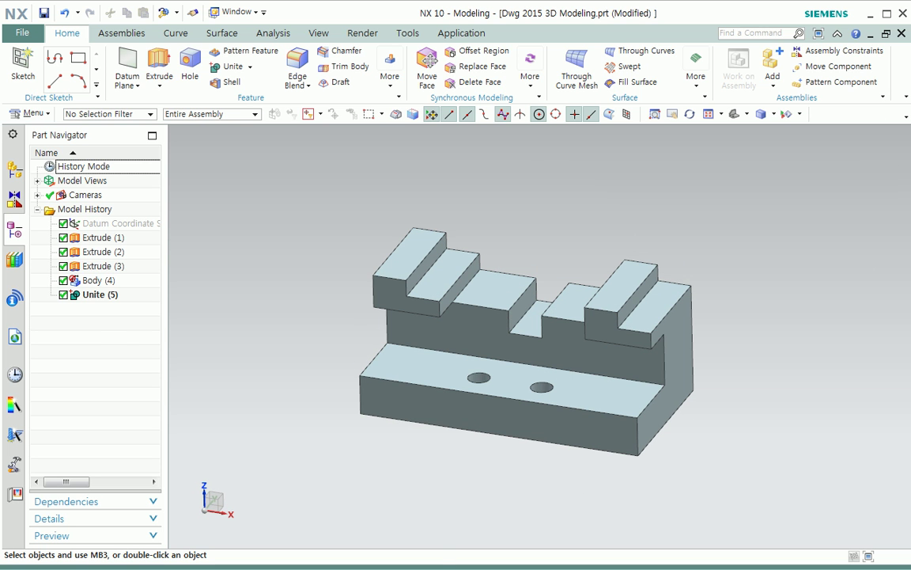
Open Dwg 2015 WireFrame Modeling.prt and expand its 3D pictorial view to fill the graphics area.
{"action": "key", "text": "ctrl+o"}
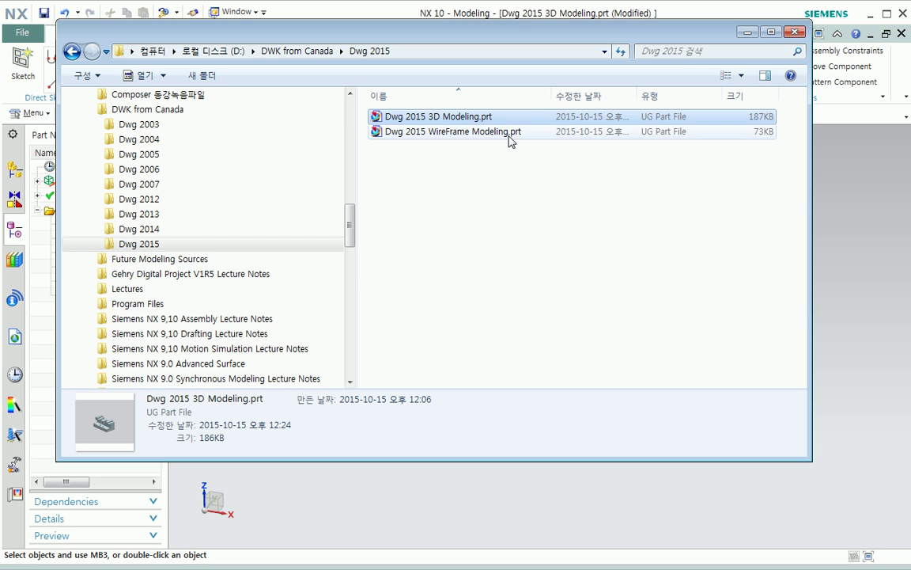
{"action": "double_click", "coordinate": [476, 133]}
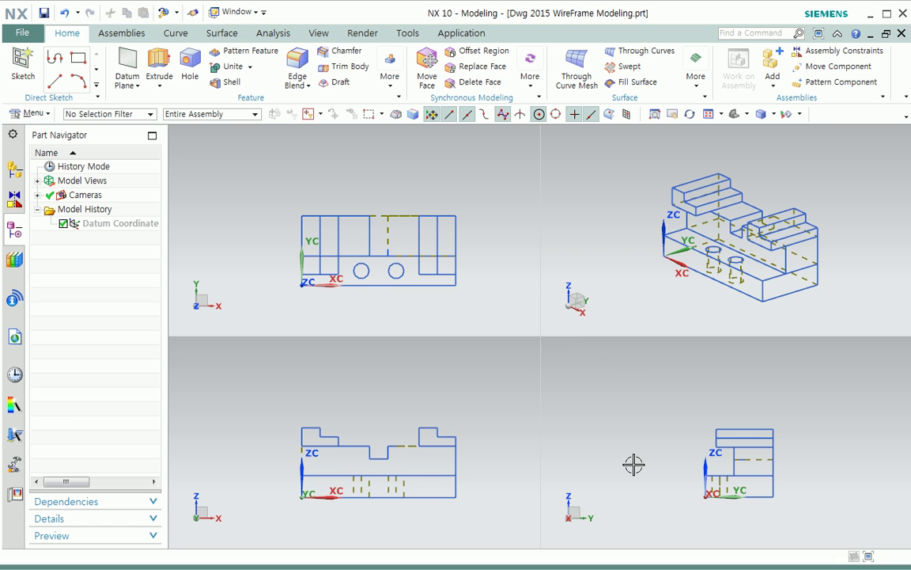
{"action": "right_click", "coordinate": [663, 300]}
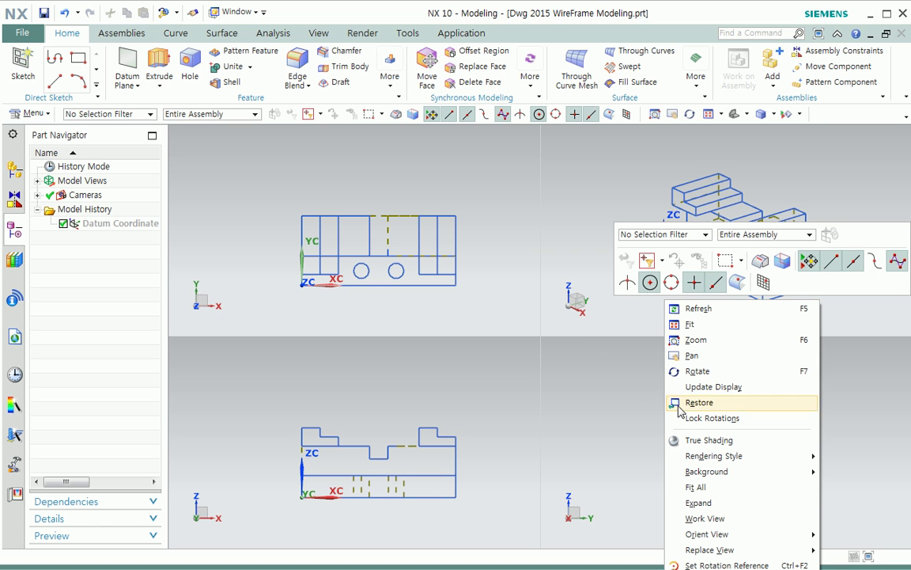
{"action": "left_click", "coordinate": [700, 502]}
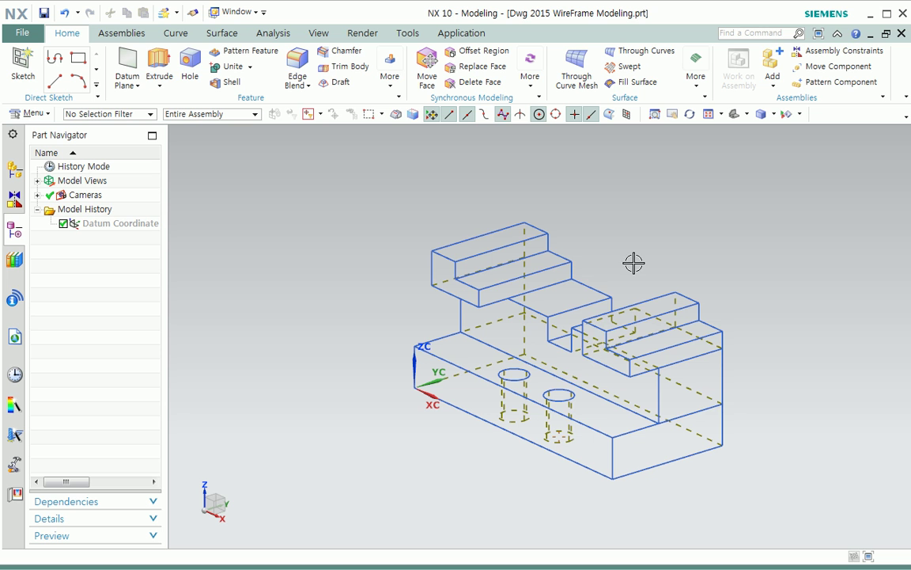
Orbit the wireframe slightly and lock the rotations of the expanded view.
{"action": "mouse_move", "coordinate": [634, 280]}
{"action": "middle_mouse_down"}
{"action": "mouse_move", "coordinate": [596, 281]}
{"action": "mouse_move", "coordinate": [643, 274]}
{"action": "middle_mouse_up"}
{"action": "right_click", "coordinate": [679, 242]}
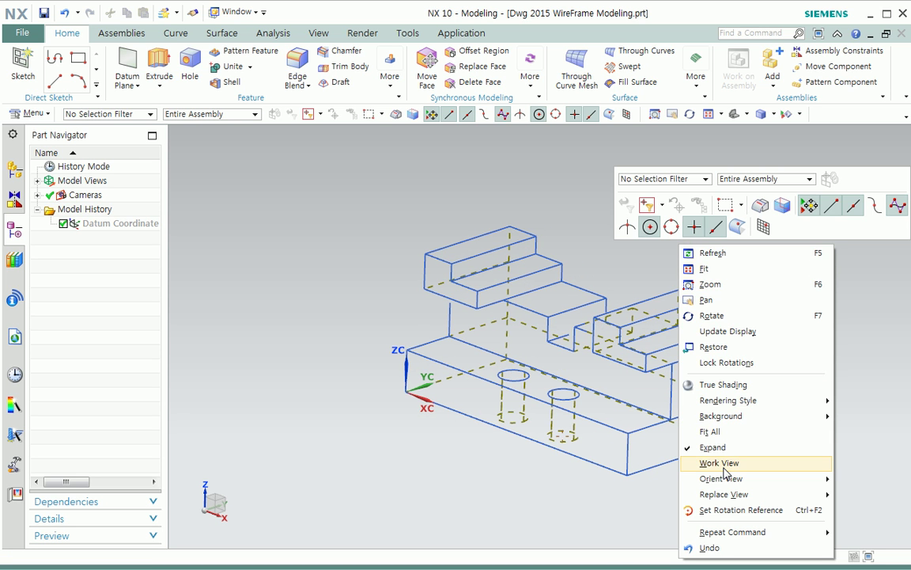
{"action": "left_click", "coordinate": [726, 362]}
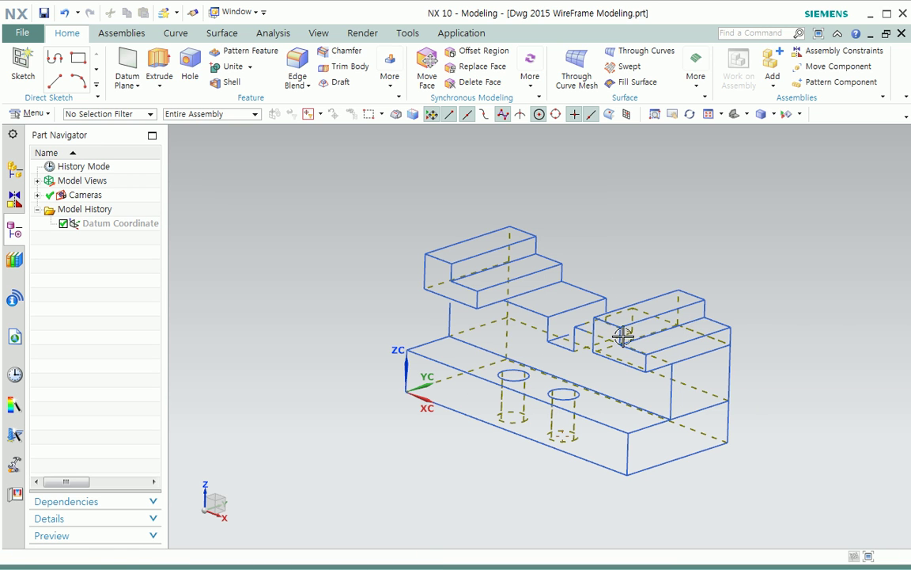
{"action": "right_click", "coordinate": [666, 235]}
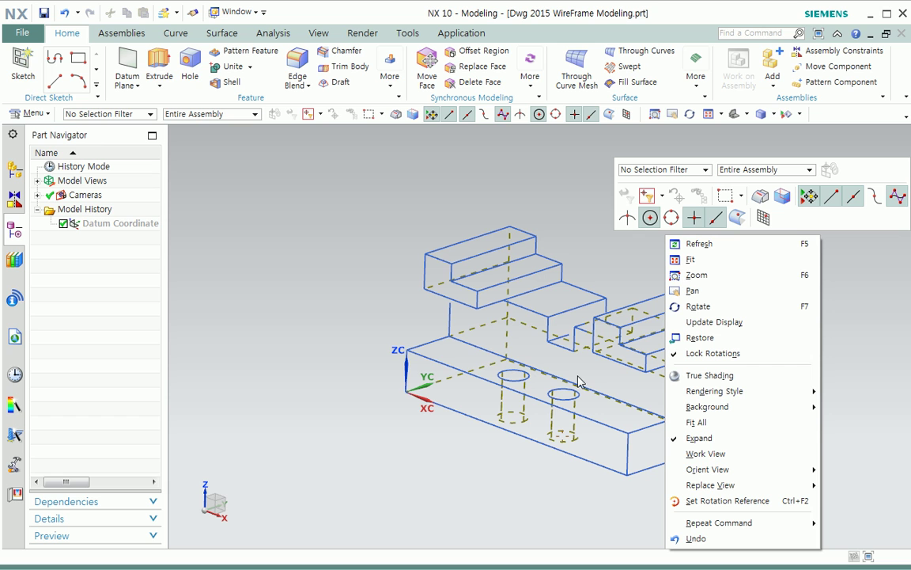
{"action": "left_click", "coordinate": [697, 469]}
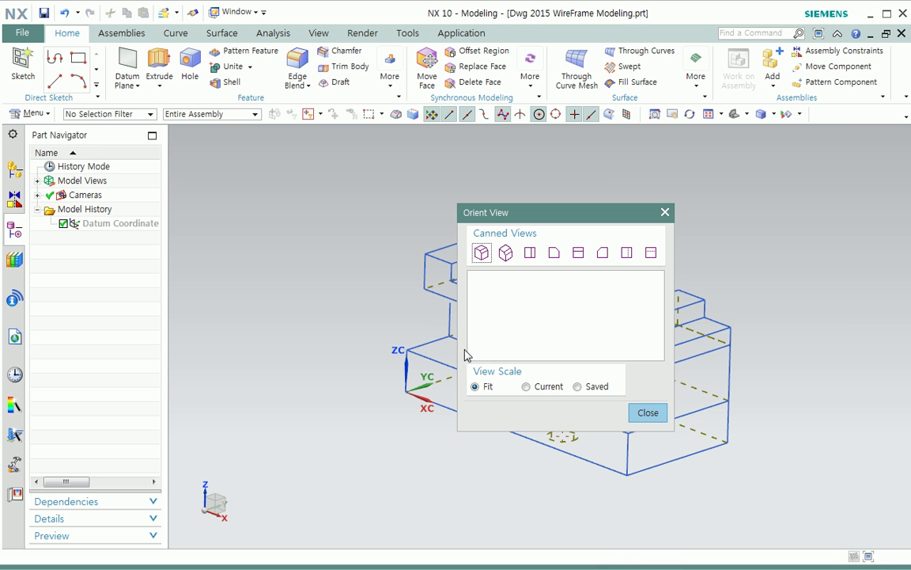
{"action": "left_click", "coordinate": [631, 413]}
Orient the expanded wireframe view to Isometric and centre the model in it.
{"action": "right_click", "coordinate": [716, 274]}
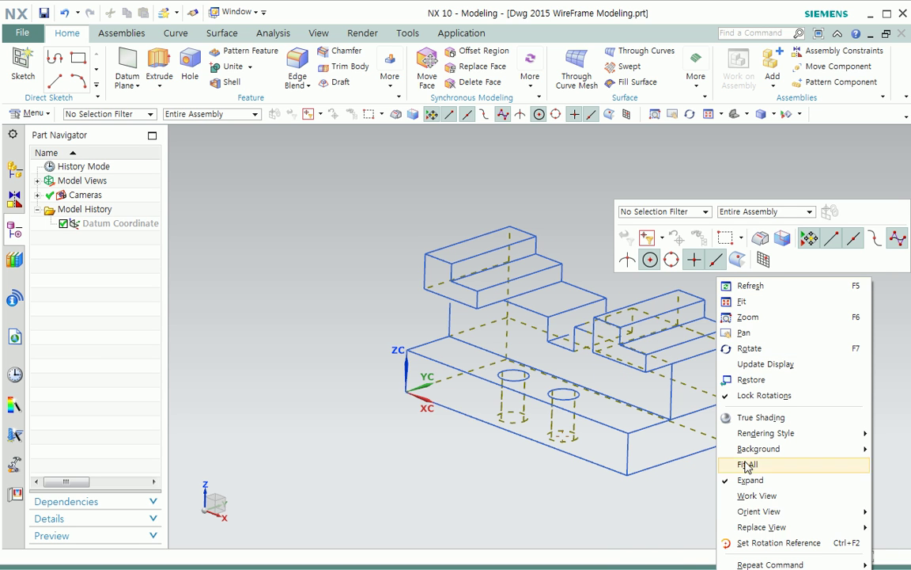
{"action": "mouse_move", "coordinate": [761, 530]}
{"action": "mouse_move", "coordinate": [724, 513]}
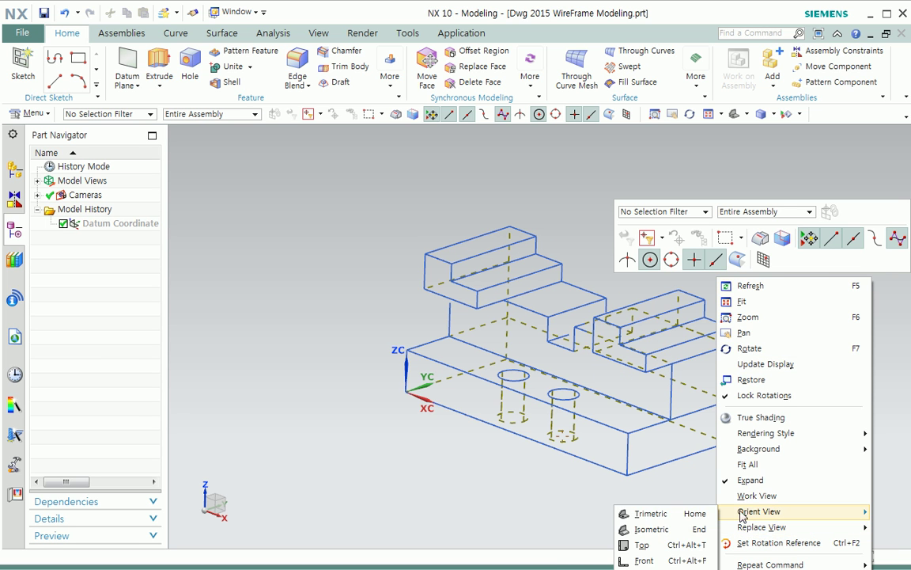
{"action": "left_click", "coordinate": [651, 527]}
{"action": "scroll", "coordinate": [672, 472], "scroll_direction": "down", "scroll_amount": 2}
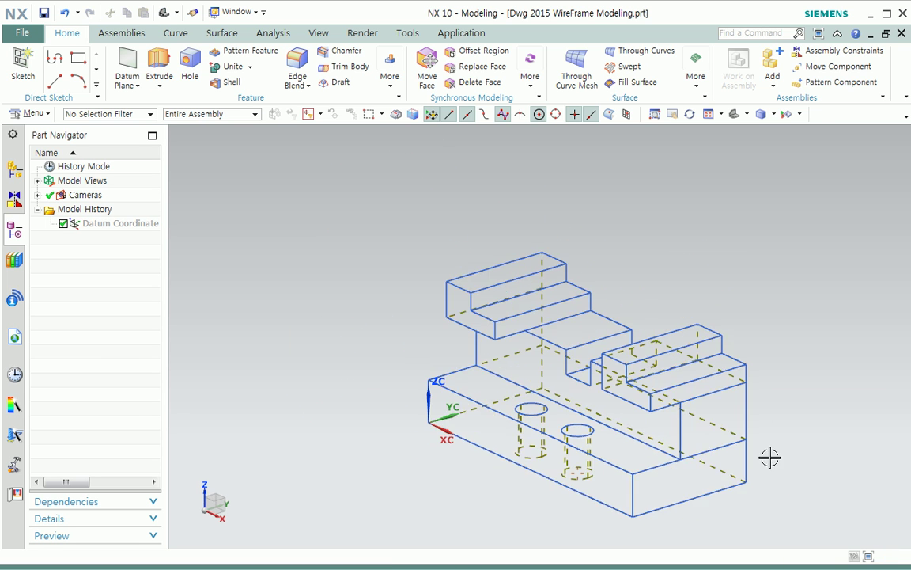
{"action": "middle_click_drag", "start_coordinate": [764, 454], "coordinate": [733, 440], "text": "shift"}
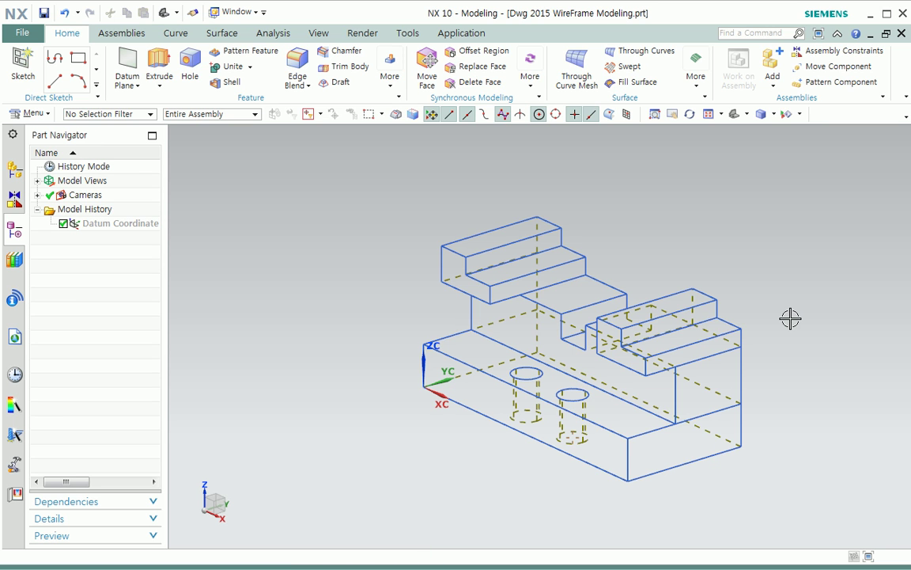
Close the wireframe part and start a new millimetre Model file with D:\DWK from Canada\Dwg 2015 as its folder.
{"action": "left_click", "coordinate": [901, 33]}
{"action": "left_click", "coordinate": [23, 67]}
{"action": "left_click_drag", "start_coordinate": [452, 19], "coordinate": [528, 52]}
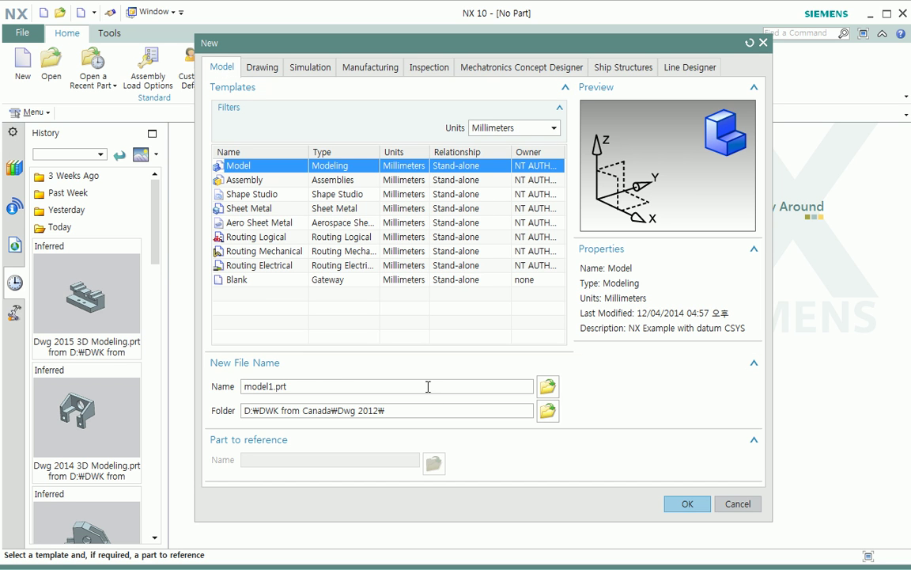
{"action": "left_click", "coordinate": [548, 410]}
{"action": "left_click_drag", "start_coordinate": [558, 248], "coordinate": [506, 128]}
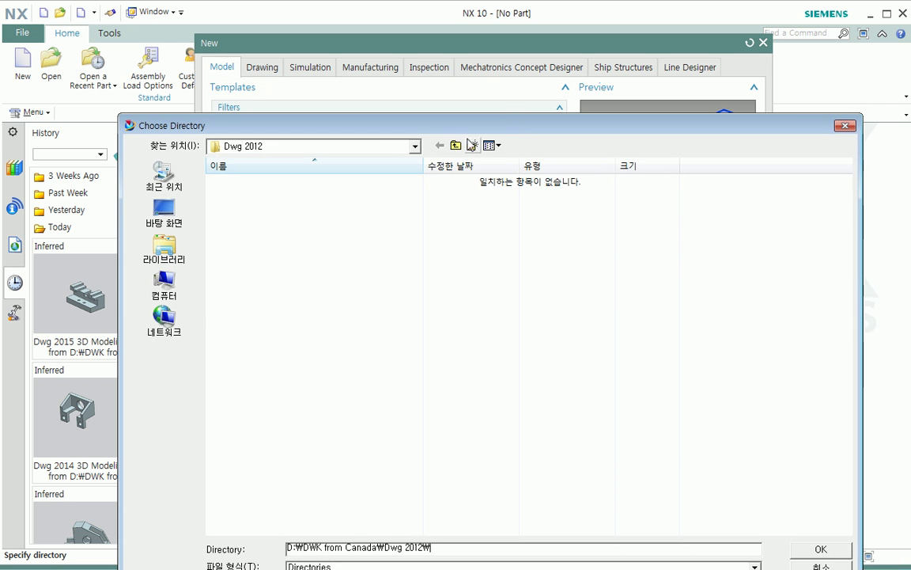
{"action": "left_click", "coordinate": [390, 147]}
{"action": "left_click", "coordinate": [269, 229]}
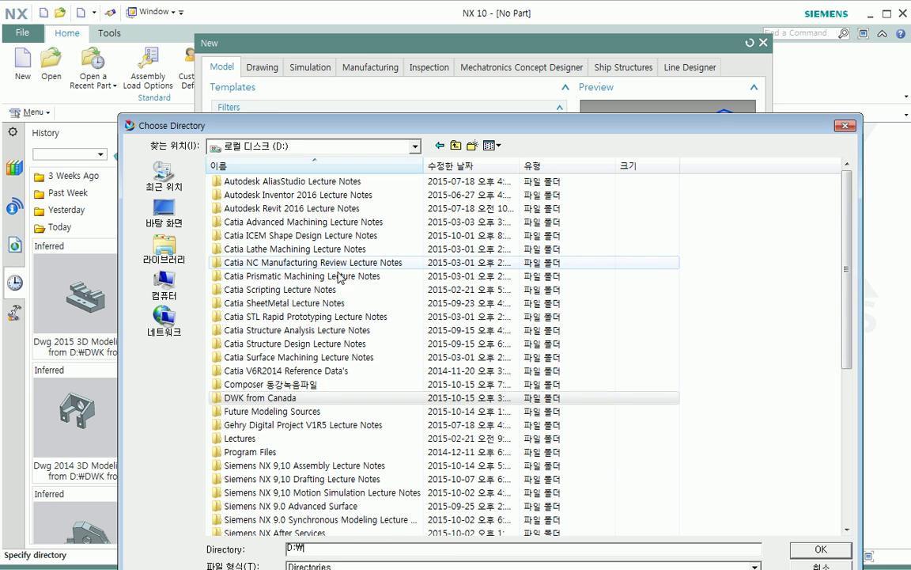
{"action": "double_click", "coordinate": [258, 398]}
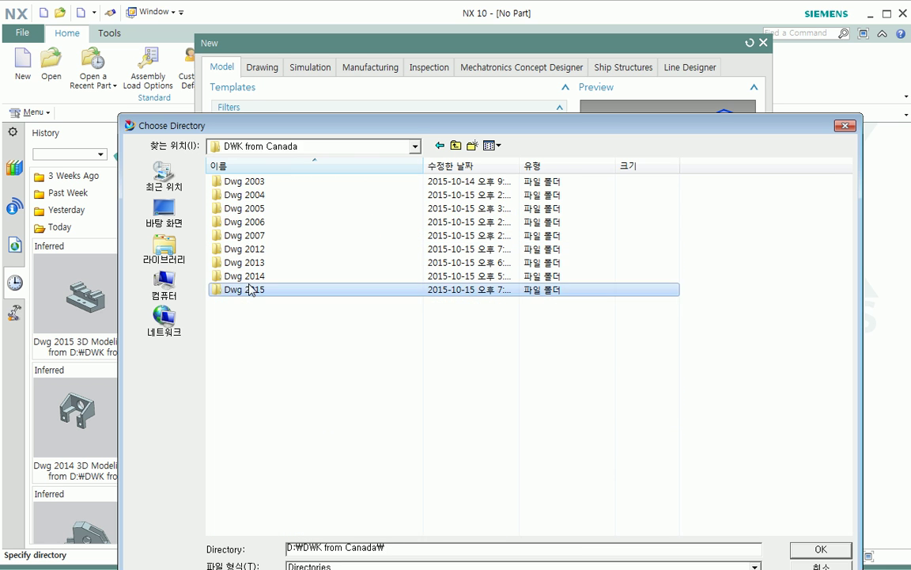
{"action": "double_click", "coordinate": [254, 291]}
{"action": "left_click", "coordinate": [821, 549]}
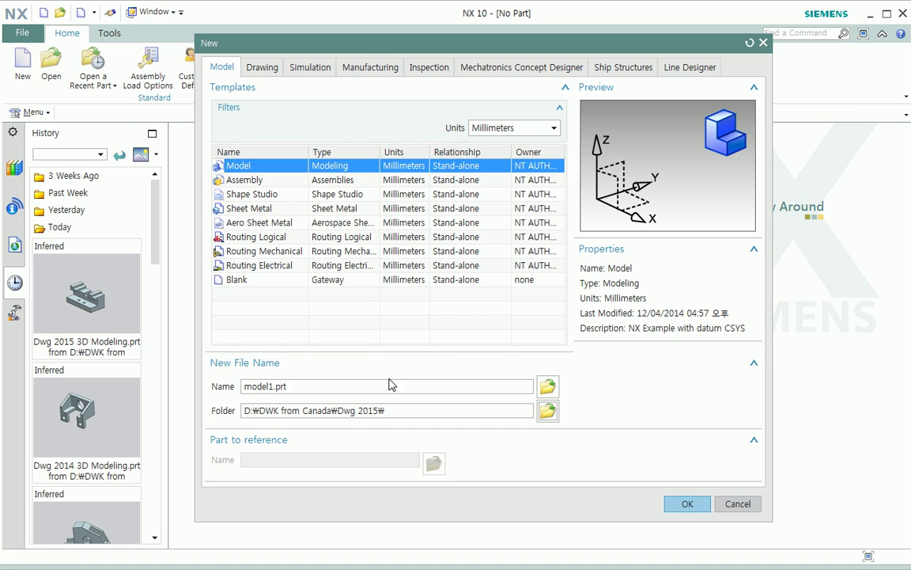
Name the new model file Test and create it.
{"action": "double_click", "coordinate": [329, 387]}
{"action": "type", "text": "Test"}
{"action": "key", "text": "Return"}
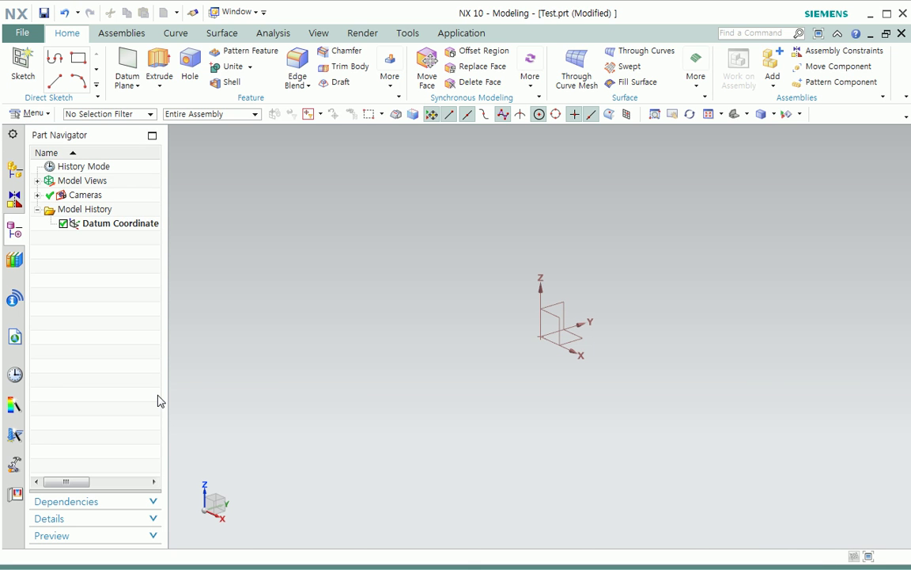
Hide the datum coordinate system of the new part.
{"action": "right_click", "coordinate": [101, 229]}
{"action": "left_click", "coordinate": [126, 234]}
{"action": "middle_click_drag", "start_coordinate": [408, 391], "coordinate": [373, 415]}
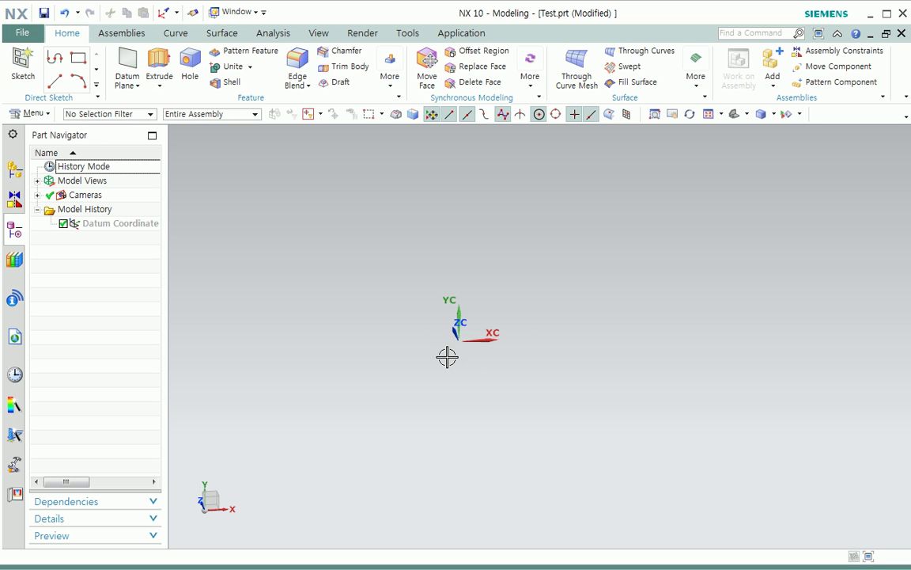
Snap the view square to the XC-YC plane so the model space is seen from the top.
{"action": "left_click", "coordinate": [138, 89]}
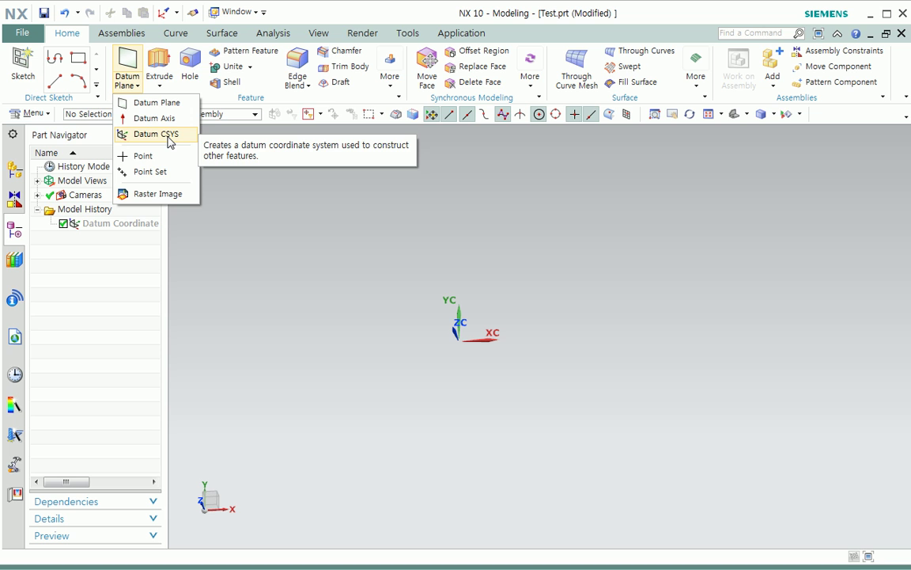
{"action": "mouse_move", "coordinate": [377, 424]}
{"action": "middle_mouse_down"}
{"action": "mouse_move", "coordinate": [356, 431]}
{"action": "mouse_move", "coordinate": [372, 425]}
{"action": "middle_mouse_up"}
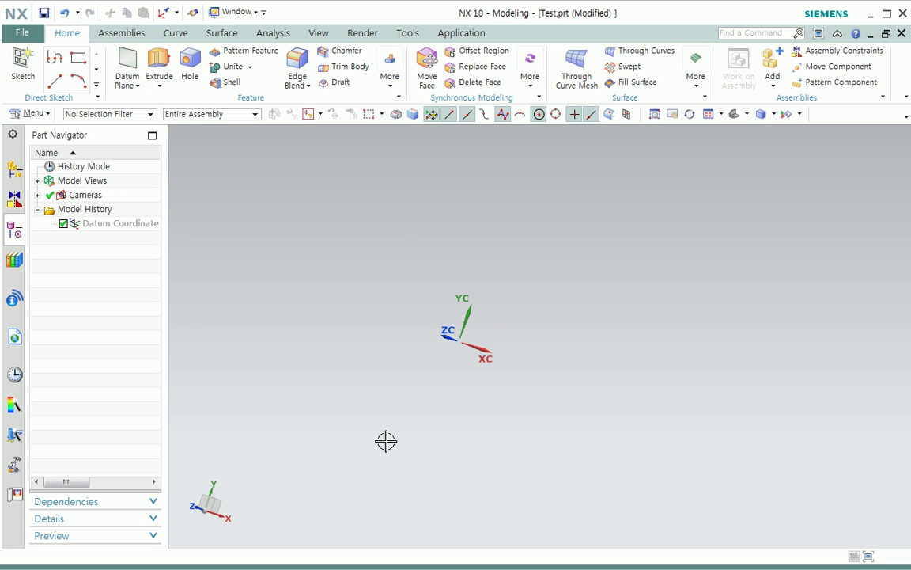
{"action": "middle_click_drag", "start_coordinate": [384, 425], "coordinate": [399, 426]}
{"action": "key", "text": "F8"}
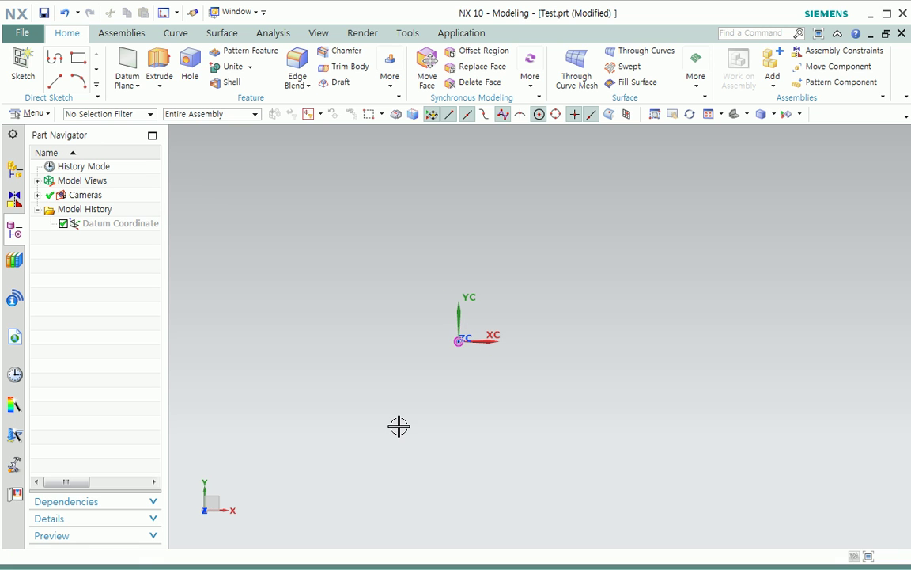
Start the Basic Curves command with the line type and arrange its dialog and the Tracking Bar clear of the origin.
{"action": "middle_click_drag", "start_coordinate": [488, 423], "coordinate": [422, 471], "text": "shift"}
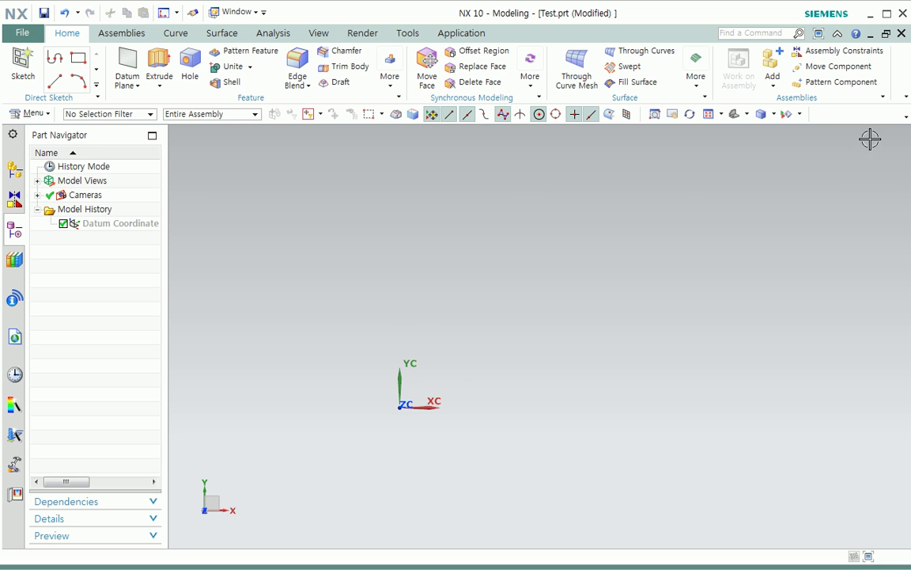
{"action": "right_click", "coordinate": [548, 292]}
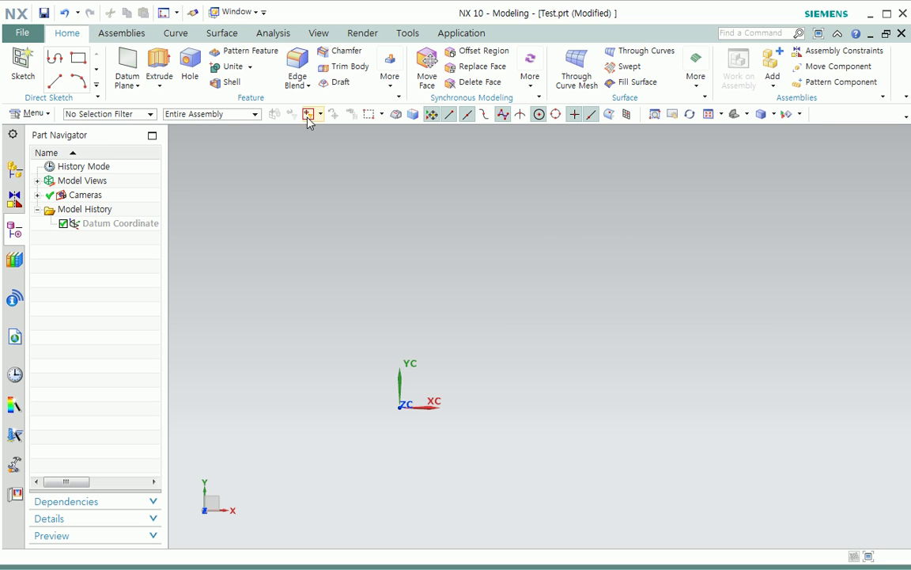
{"action": "left_click", "coordinate": [319, 33]}
{"action": "left_click", "coordinate": [176, 32]}
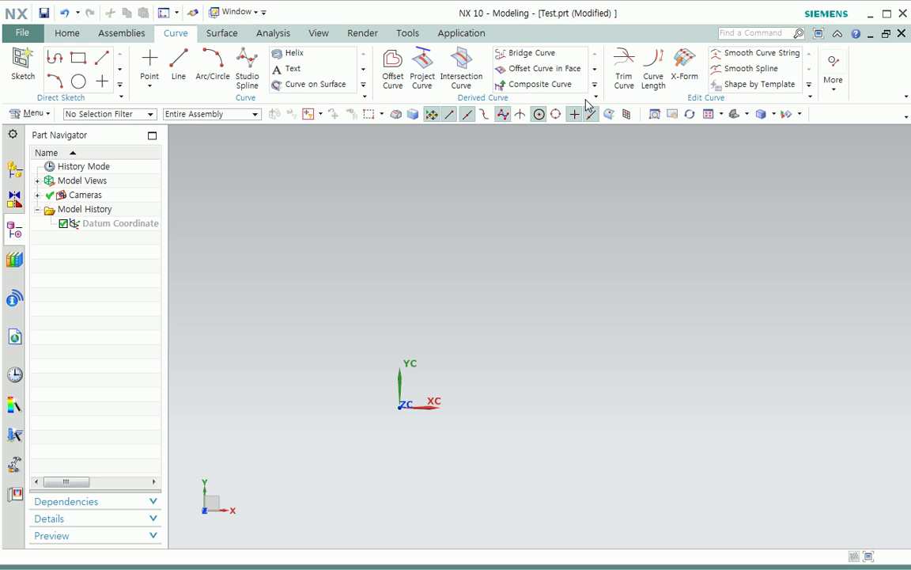
{"action": "left_click", "coordinate": [836, 89]}
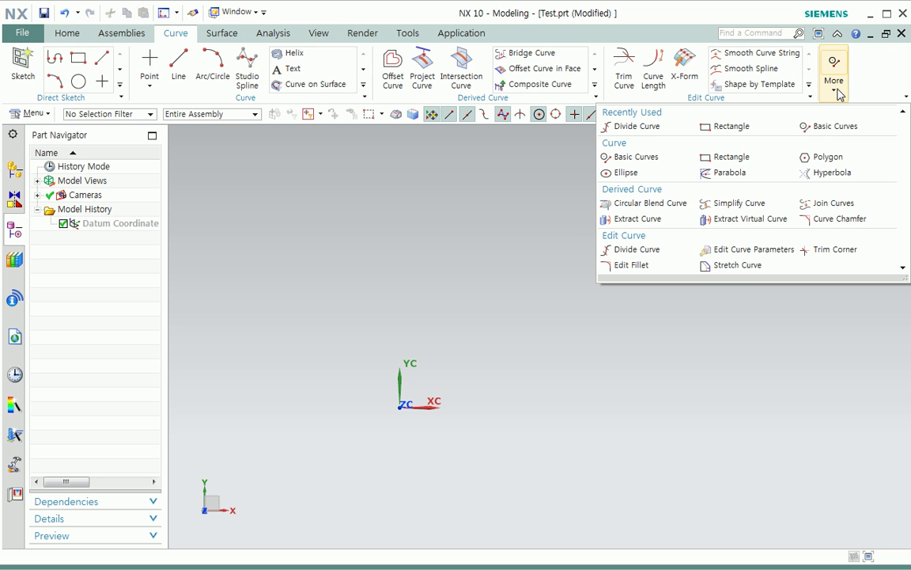
{"action": "left_click", "coordinate": [638, 156]}
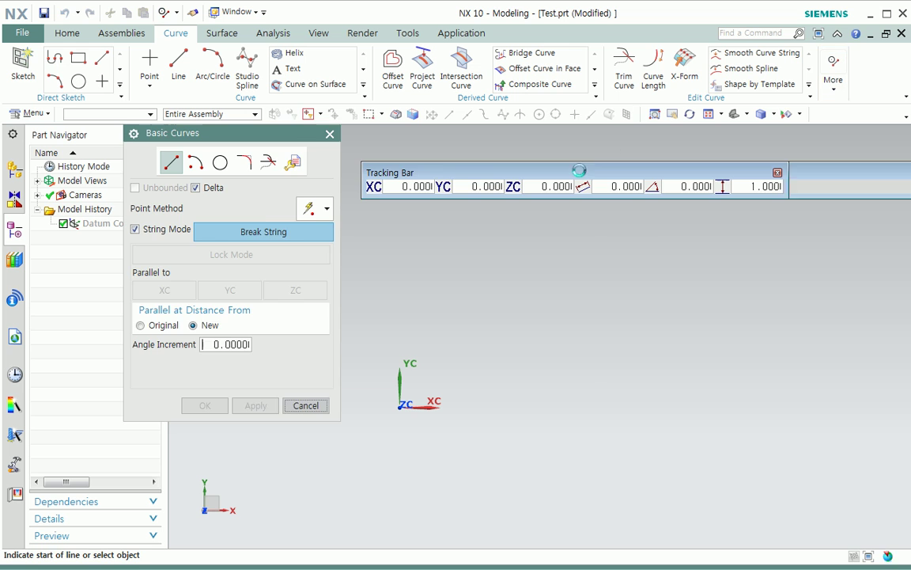
{"action": "left_click_drag", "start_coordinate": [281, 138], "coordinate": [270, 168]}
{"action": "left_click_drag", "start_coordinate": [437, 173], "coordinate": [427, 165]}
{"action": "left_click_drag", "start_coordinate": [283, 165], "coordinate": [299, 164]}
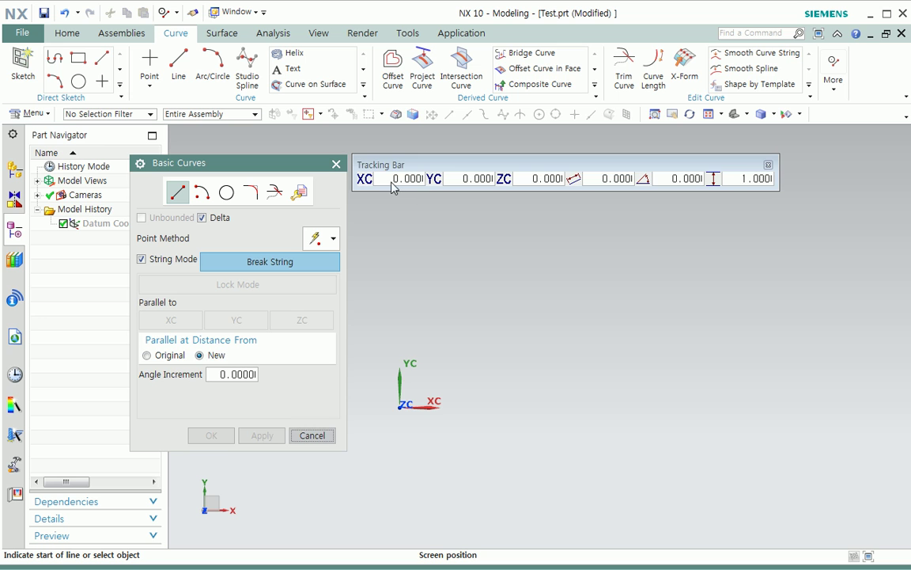
Draw an 84 mm line from the origin at XC 0, YC 0, ZC 0, parallel to the XC axis.
{"action": "key", "text": "Tab"}
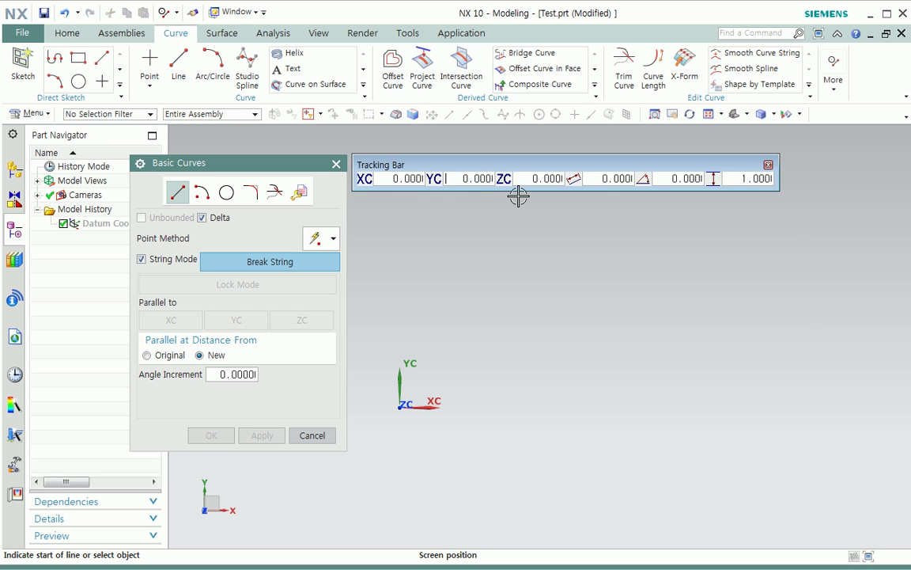
{"action": "key", "text": "Tab"}
{"action": "type", "text": "0"}
{"action": "key", "text": "Tab"}
{"action": "key", "text": "Return"}
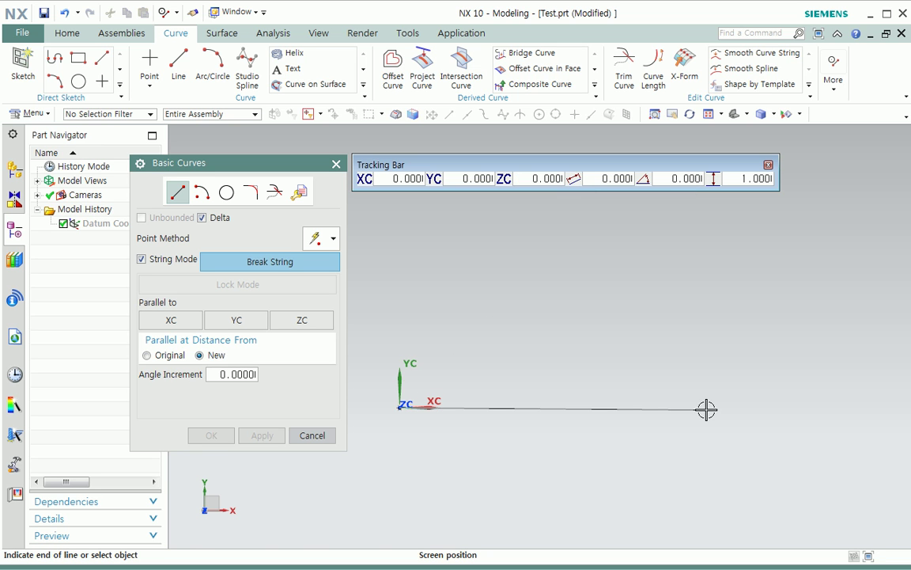
{"action": "left_click", "coordinate": [172, 320]}
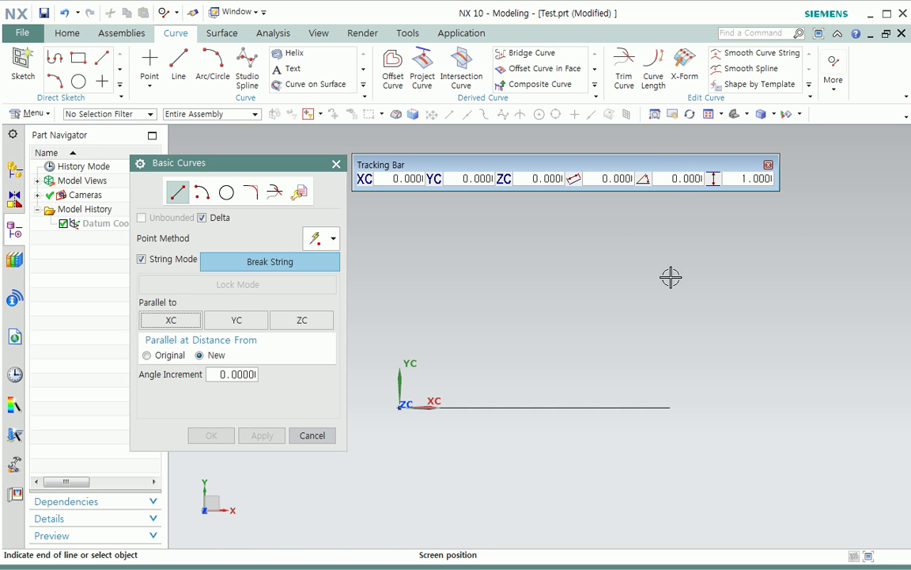
{"action": "middle_click_drag", "start_coordinate": [666, 327], "coordinate": [735, 321], "text": "shift"}
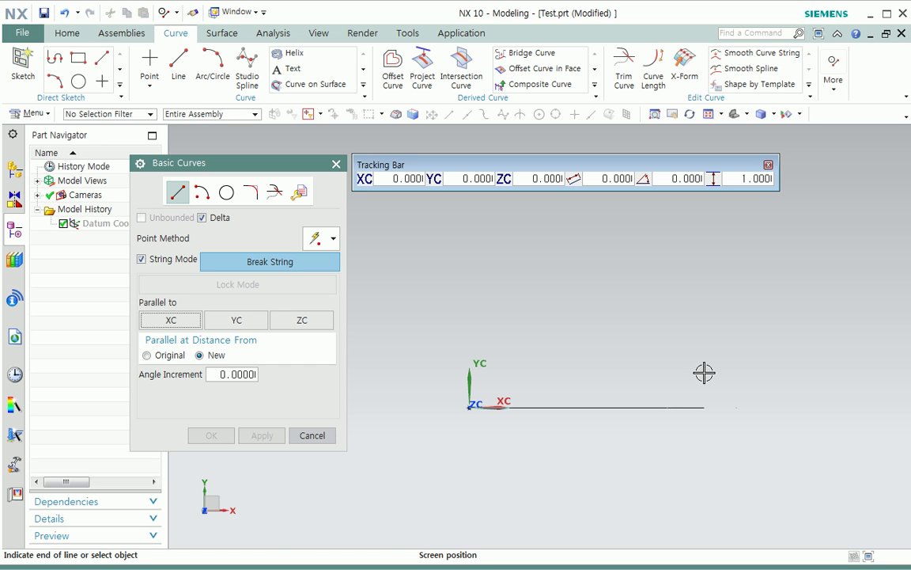
{"action": "left_click", "coordinate": [610, 179]}
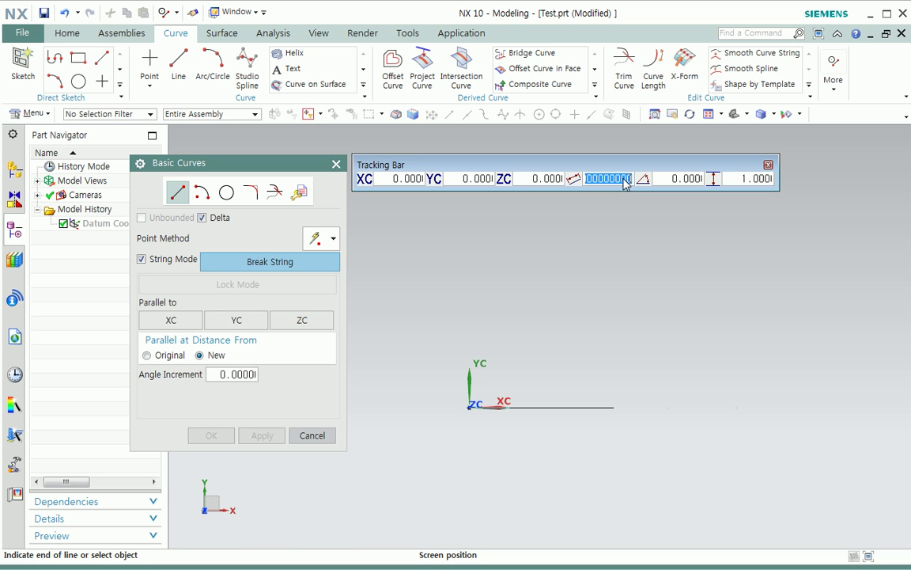
{"action": "type", "text": "84"}
{"action": "key", "text": "Return"}
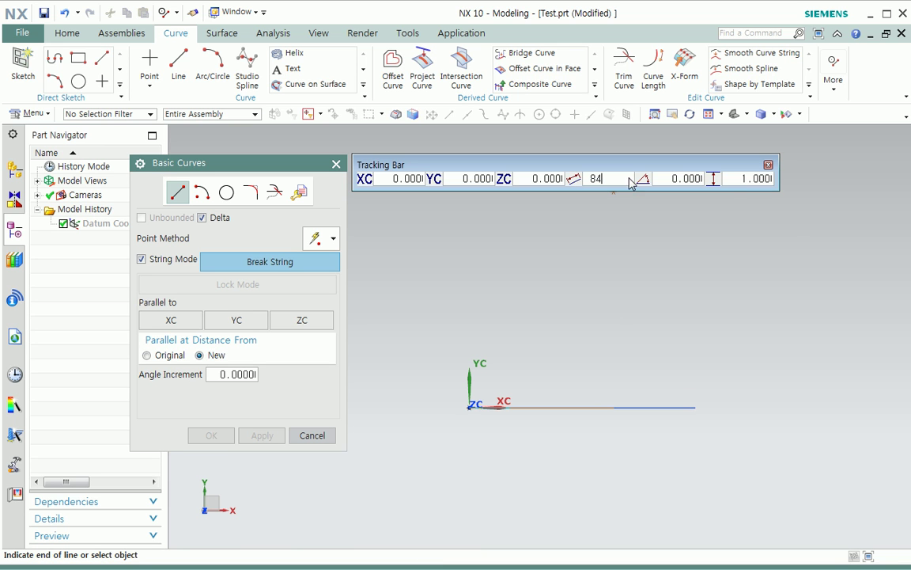
Draw a 44 mm line from the end of the 84 mm line parallel to the YC axis, and break the string.
{"action": "left_click", "coordinate": [237, 319]}
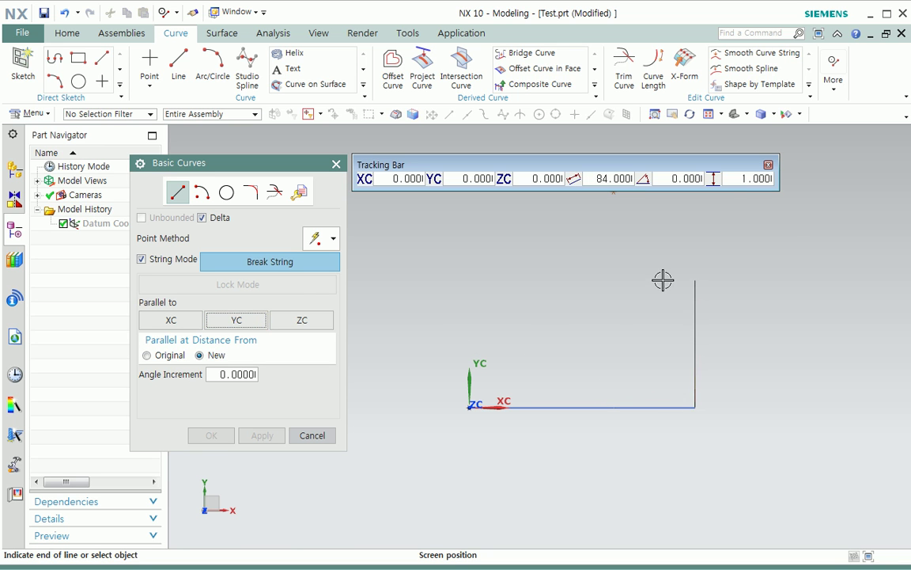
{"action": "left_click", "coordinate": [599, 180]}
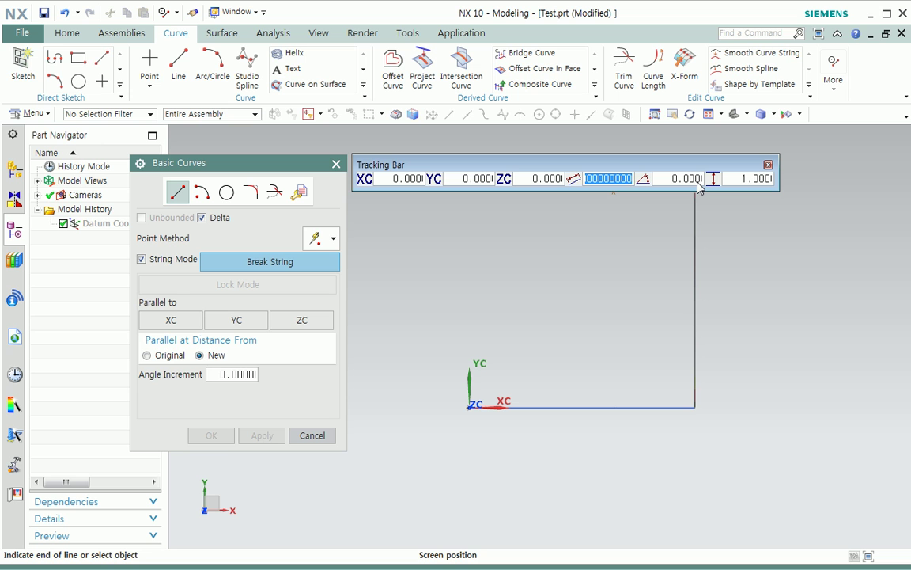
{"action": "type", "text": "44"}
{"action": "key", "text": "Return"}
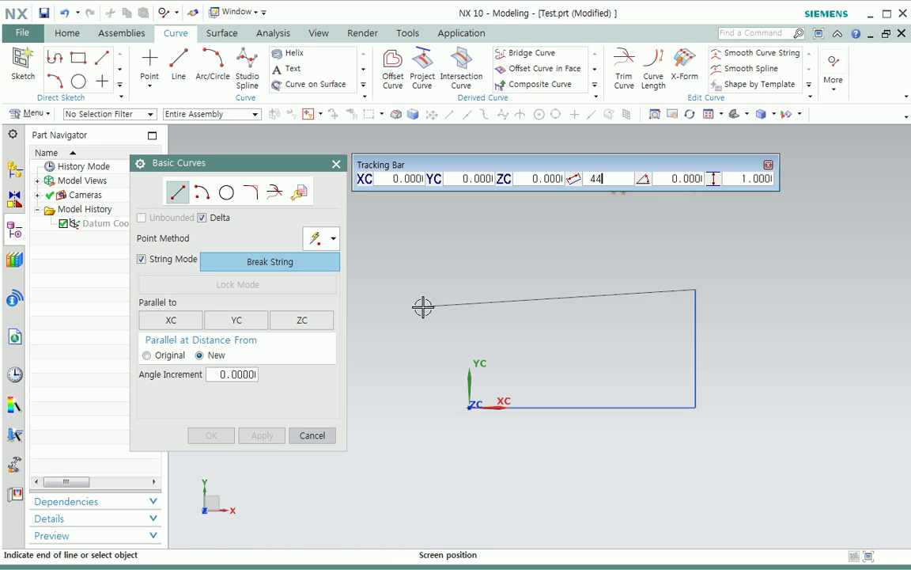
{"action": "scroll", "coordinate": [447, 295], "scroll_direction": "down", "scroll_amount": 1}
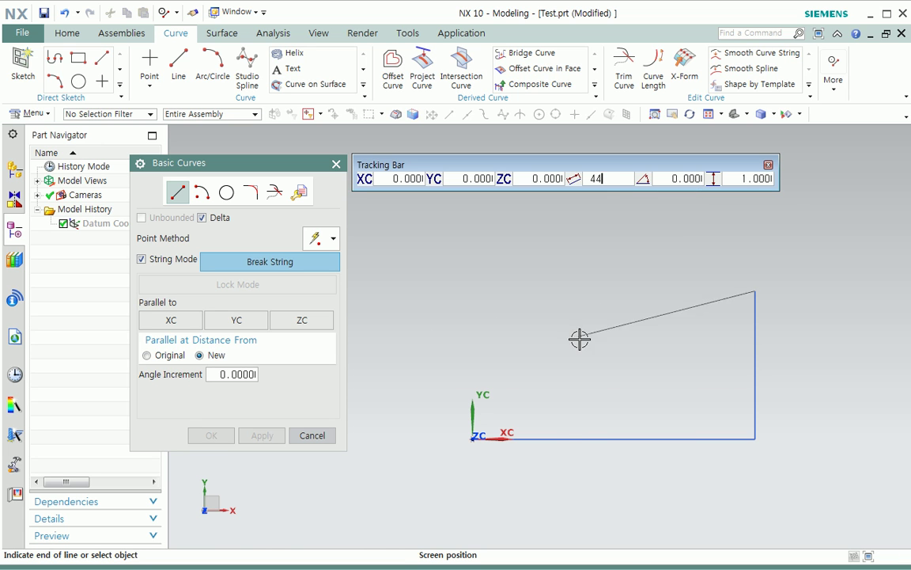
{"action": "middle_click", "coordinate": [554, 433]}
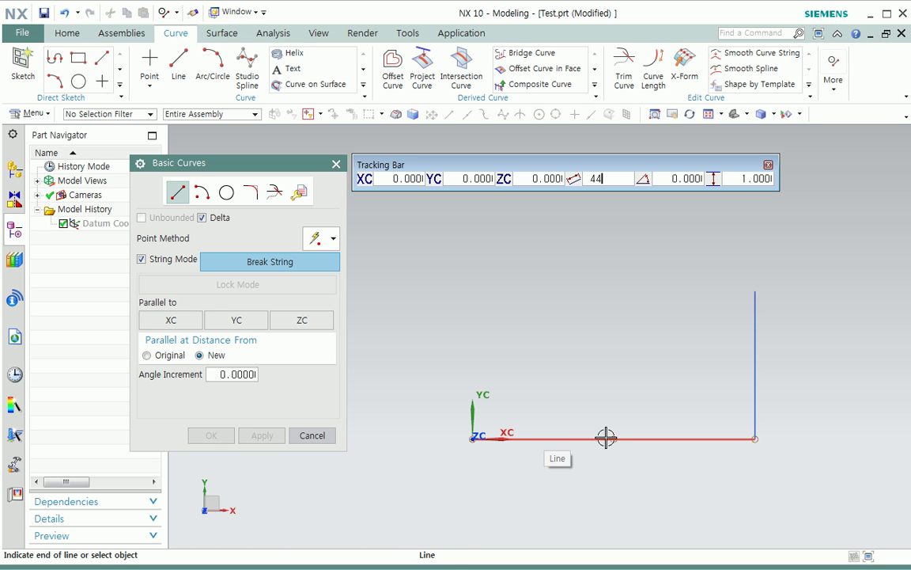
Complete the rectangle with an upper line parallel to the base line and a line back to the origin.
{"action": "left_click", "coordinate": [545, 434]}
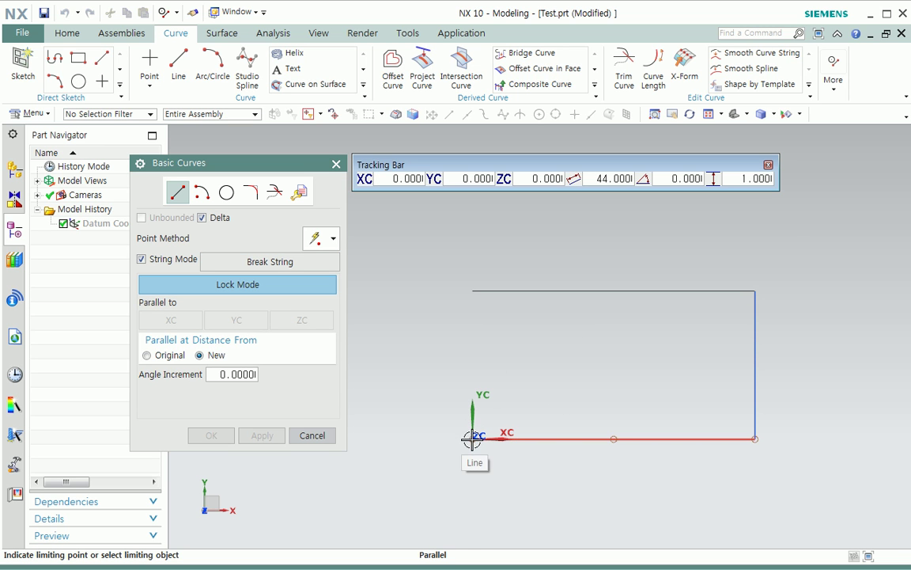
{"action": "left_click", "coordinate": [472, 438]}
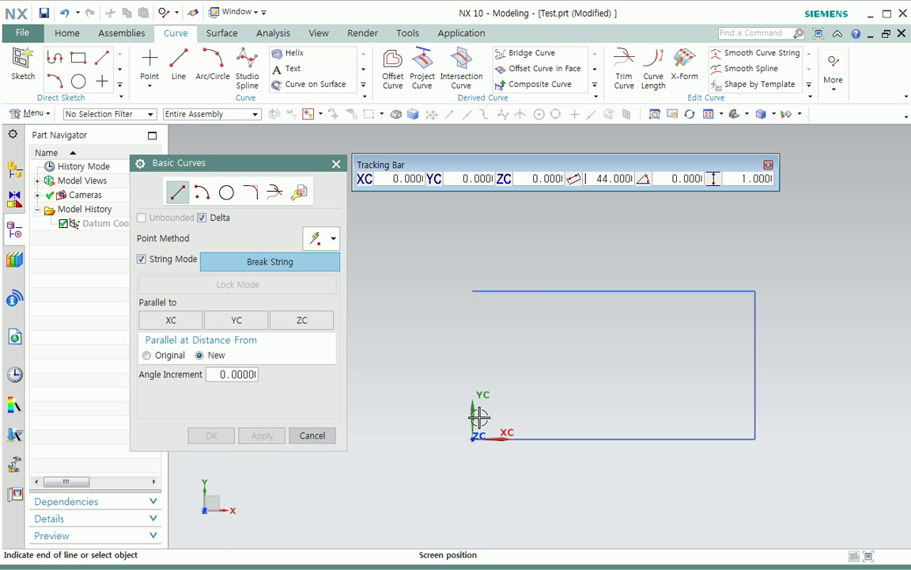
{"action": "left_click", "coordinate": [473, 438]}
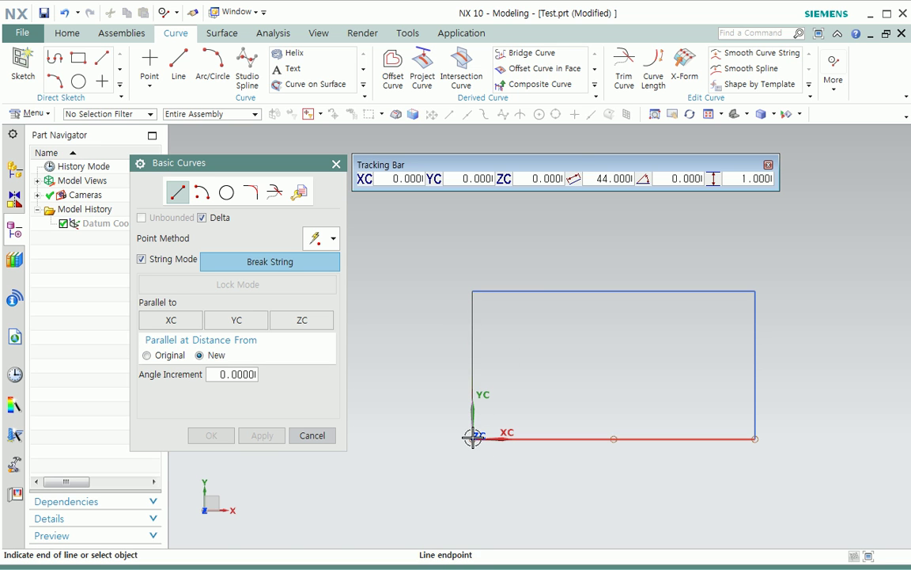
{"action": "middle_click", "coordinate": [621, 488]}
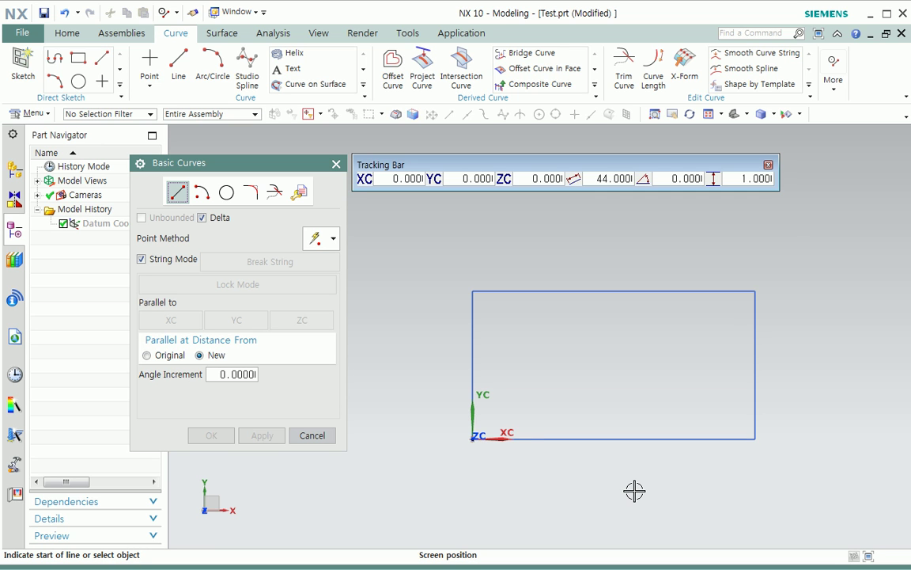
Check the hole dimensions on the metric drawing in PowerPoint and place a circle's centre at XC 32.5, YC 8 in NX.
{"action": "scroll", "coordinate": [634, 490], "scroll_direction": "down", "scroll_amount": 4}
{"action": "scroll", "coordinate": [601, 465], "scroll_direction": "up", "scroll_amount": 2}
{"action": "middle_click_drag", "start_coordinate": [582, 453], "coordinate": [594, 464], "text": "shift"}
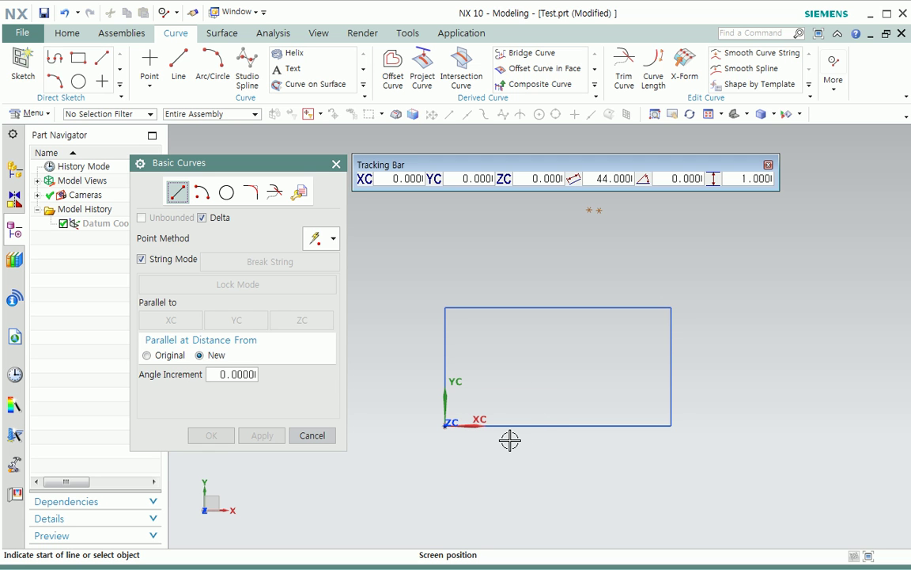
{"action": "key", "text": "alt+Tab"}
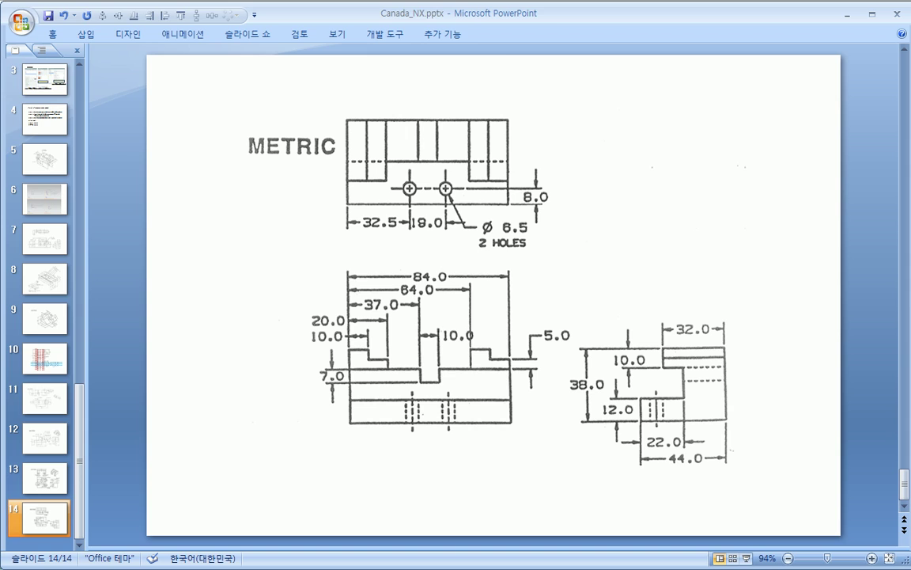
{"action": "key", "text": "alt+Tab"}
{"action": "left_click", "coordinate": [227, 192]}
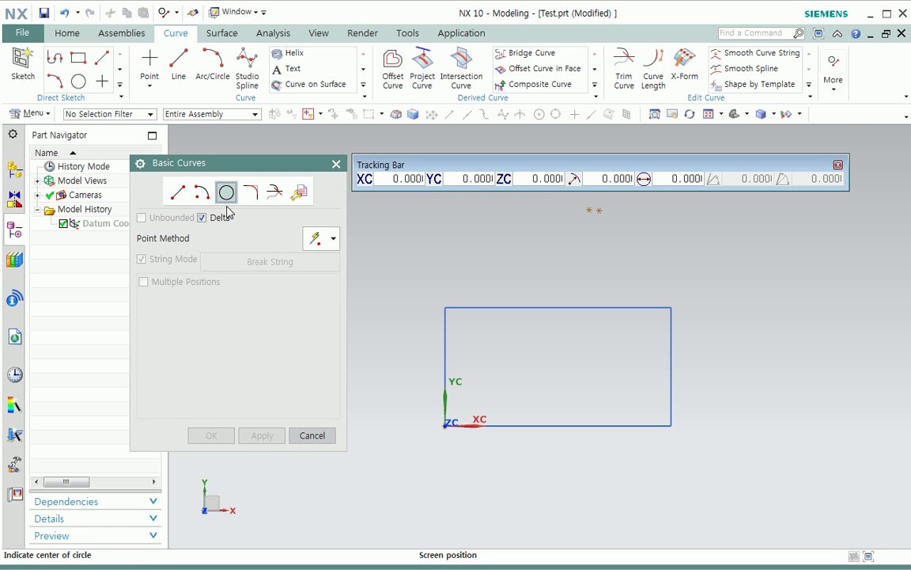
{"action": "left_click", "coordinate": [388, 184]}
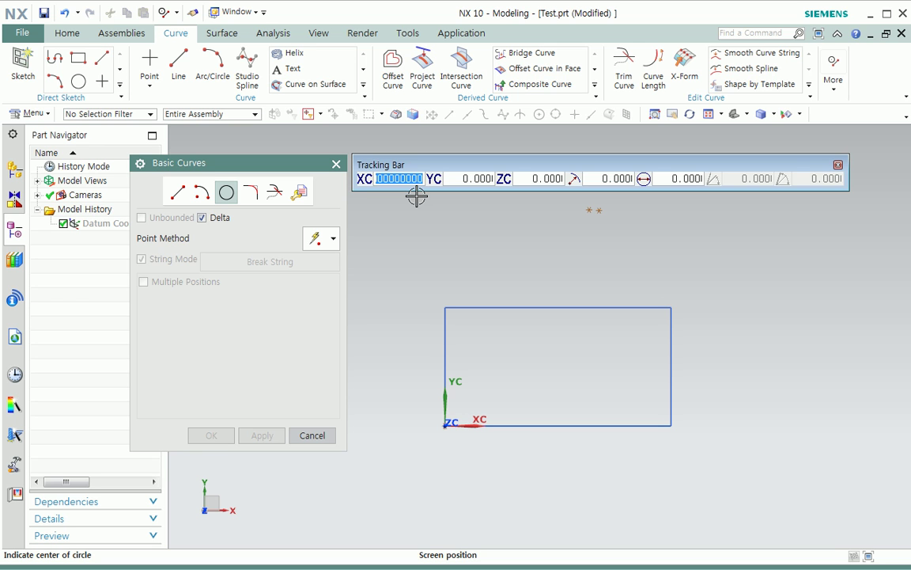
{"action": "type", "text": "3"}
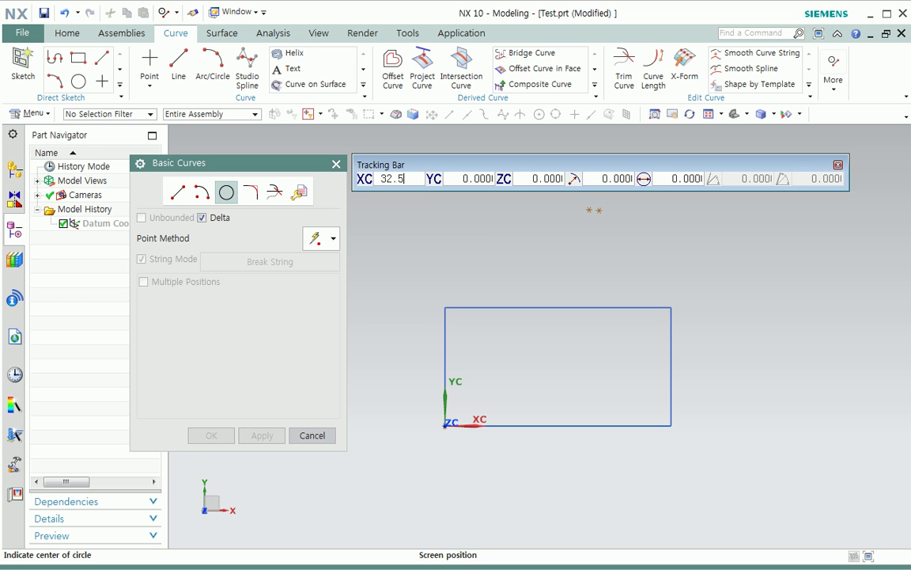
{"action": "type", "text": "2.5"}
{"action": "key", "text": "Tab"}
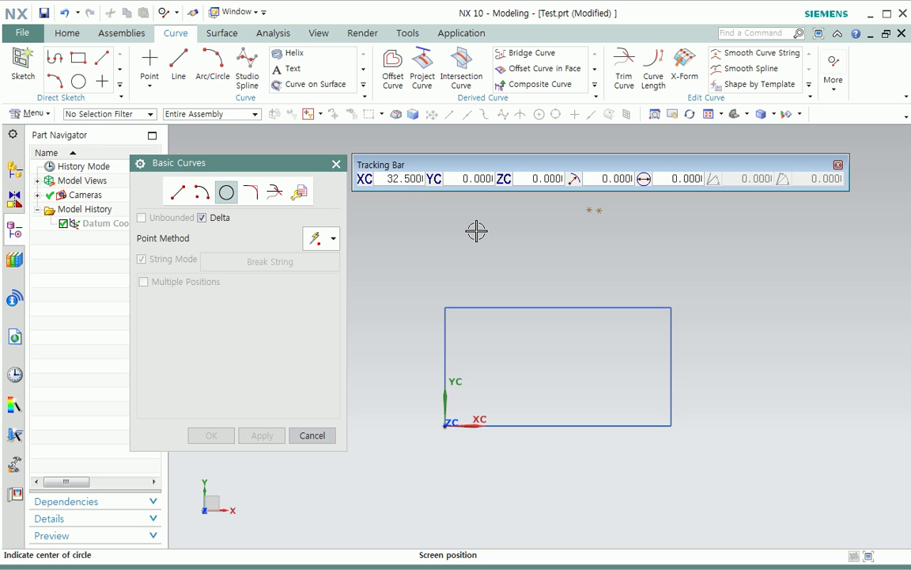
{"action": "double_click", "coordinate": [468, 179]}
{"action": "type", "text": "8"}
{"action": "key", "text": "Return"}
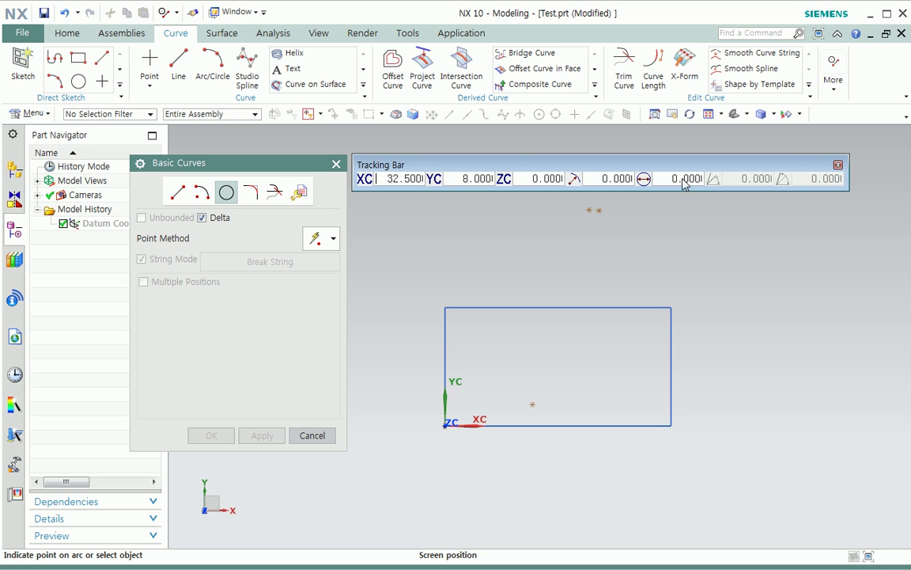
Create the circle at this centre with a 6.5 mm diameter.
{"action": "double_click", "coordinate": [667, 180]}
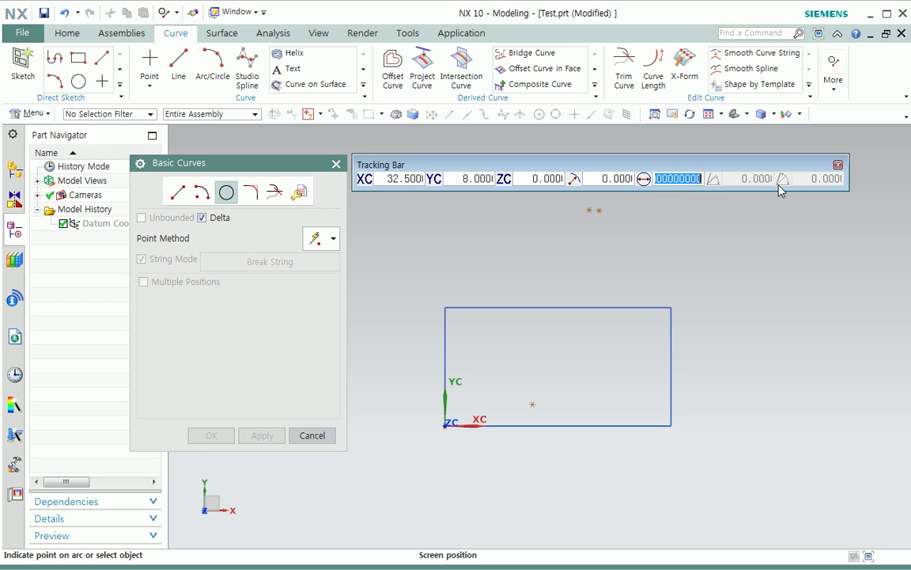
{"action": "type", "text": "6.5"}
{"action": "key", "text": "Return"}
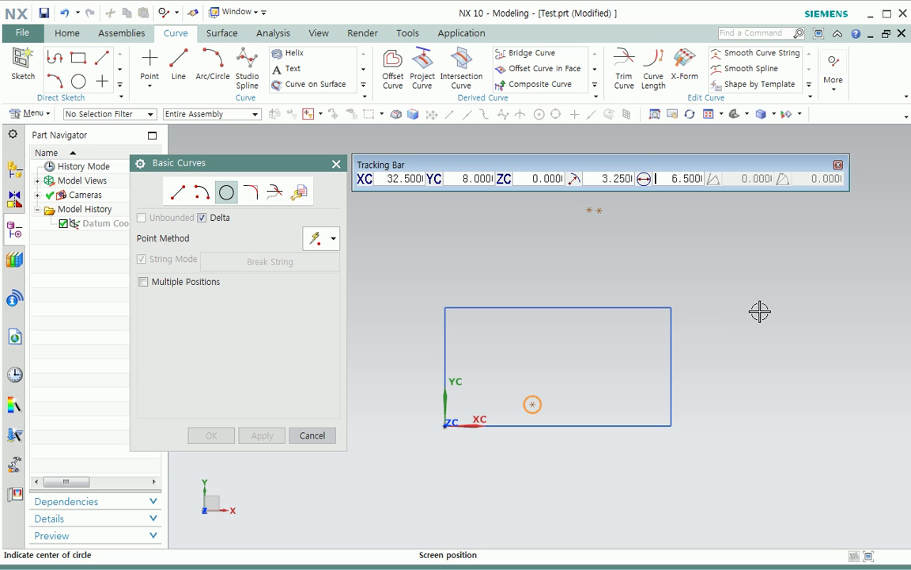
Enter XC 32.5+19 and YC 8 as the centre coordinates of a second circle.
{"action": "left_click_drag", "start_coordinate": [388, 182], "coordinate": [519, 186]}
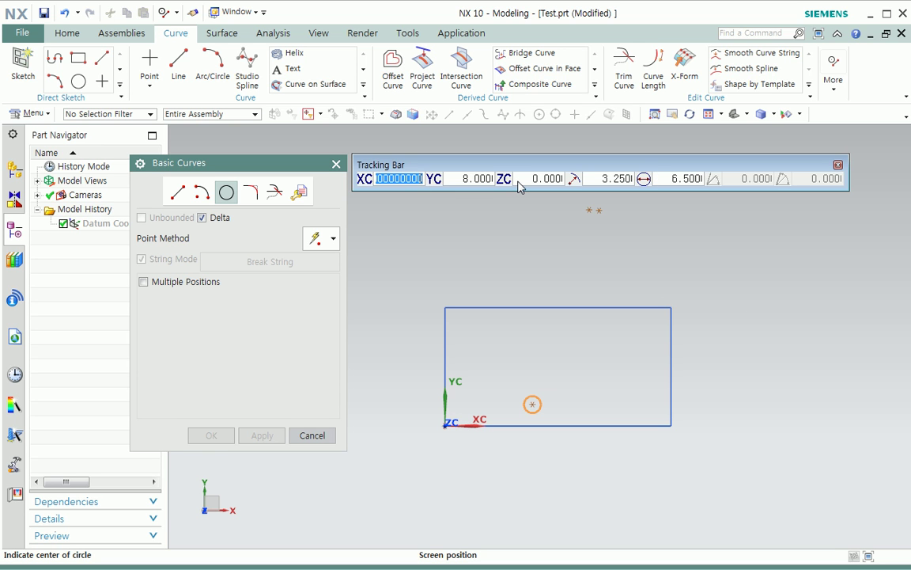
{"action": "type", "text": "32.5+19"}
{"action": "key", "text": "Tab"}
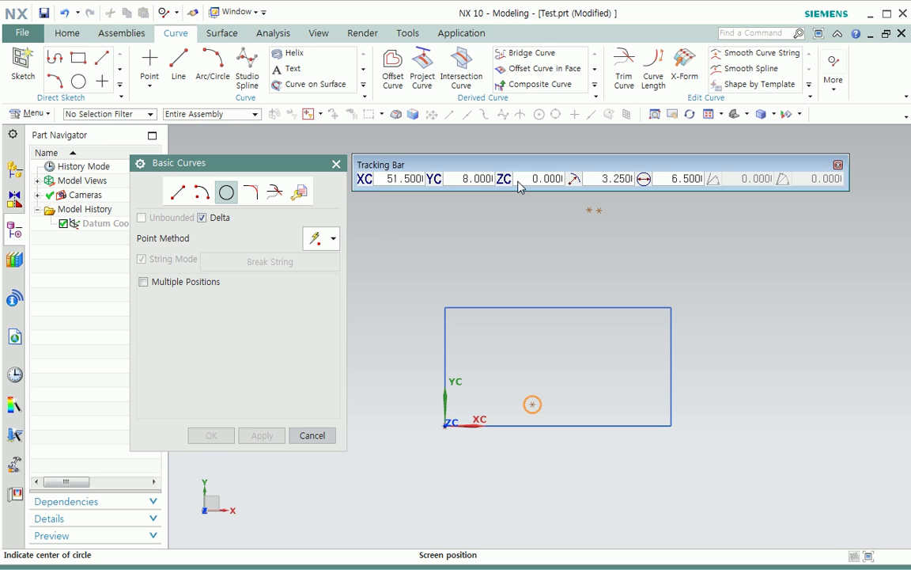
{"action": "double_click", "coordinate": [475, 183]}
{"action": "key", "text": "BackSpace"}
{"action": "type", "text": "8"}
{"action": "key", "text": "Tab"}
Try to create the second circle at this centre with a 6.5 mm diameter.
{"action": "double_click", "coordinate": [669, 181]}
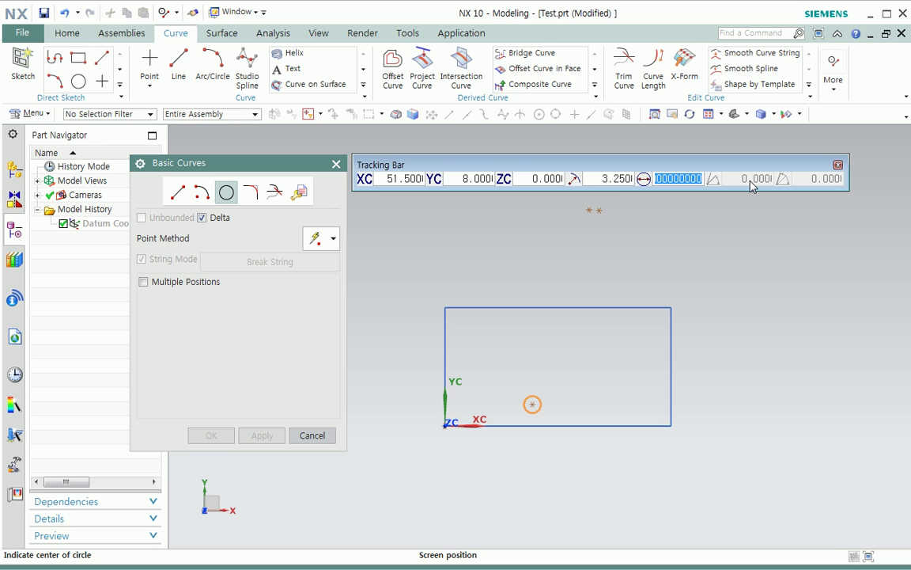
{"action": "type", "text": "6.5"}
{"action": "key", "text": "Return"}
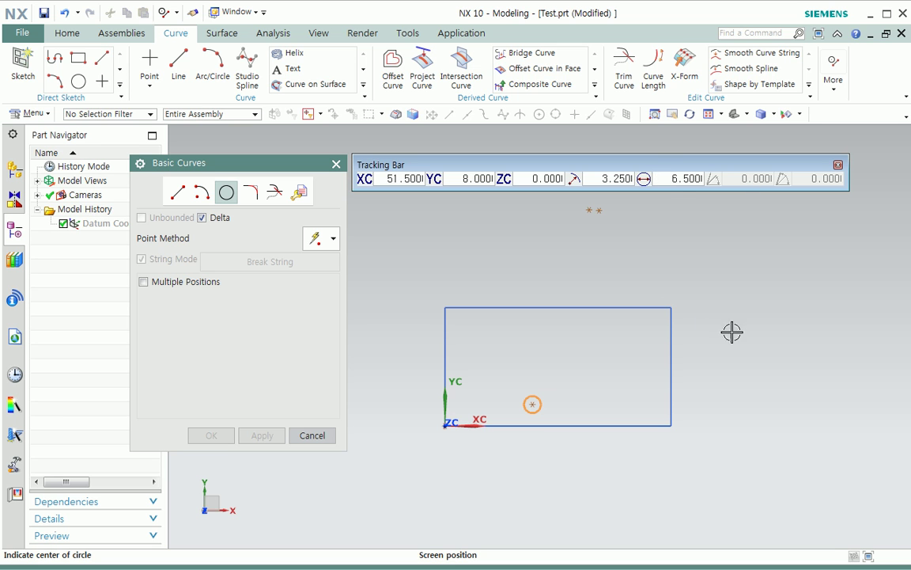
{"action": "double_click", "coordinate": [674, 180]}
{"action": "type", "text": "6"}
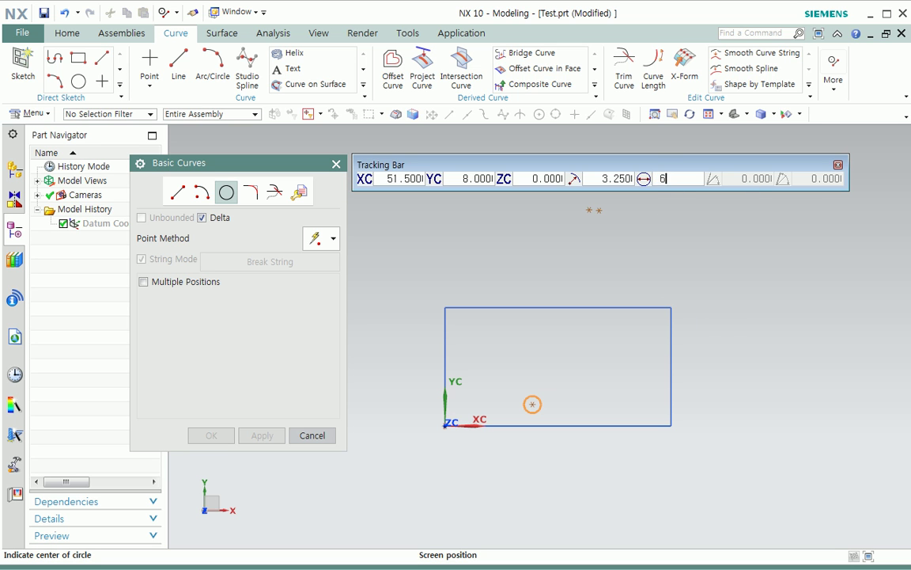
{"action": "type", "text": ".5"}
{"action": "key", "text": "Return"}
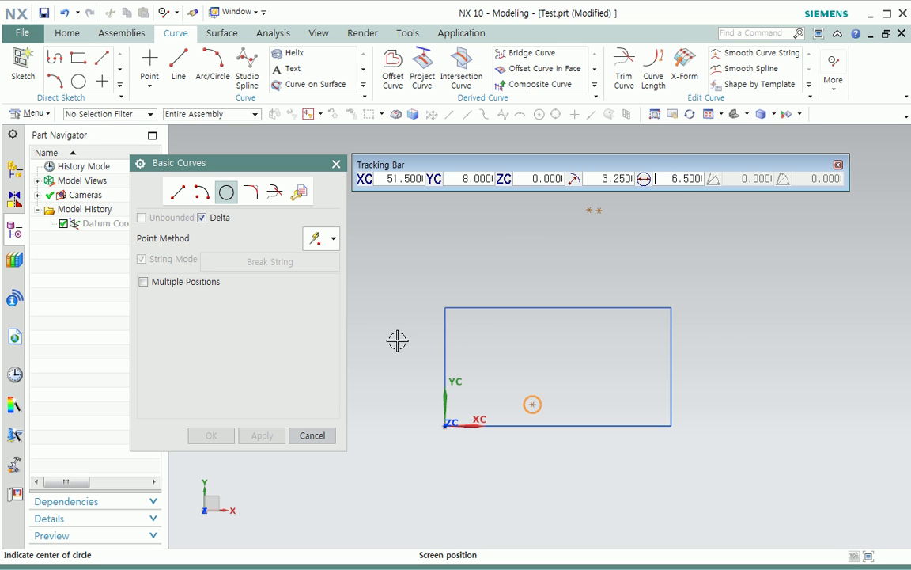
Restart the circle and create it at XC 51.5, YC 8 with a 6.5 mm diameter.
{"action": "left_click", "coordinate": [181, 195]}
{"action": "left_click", "coordinate": [226, 193]}
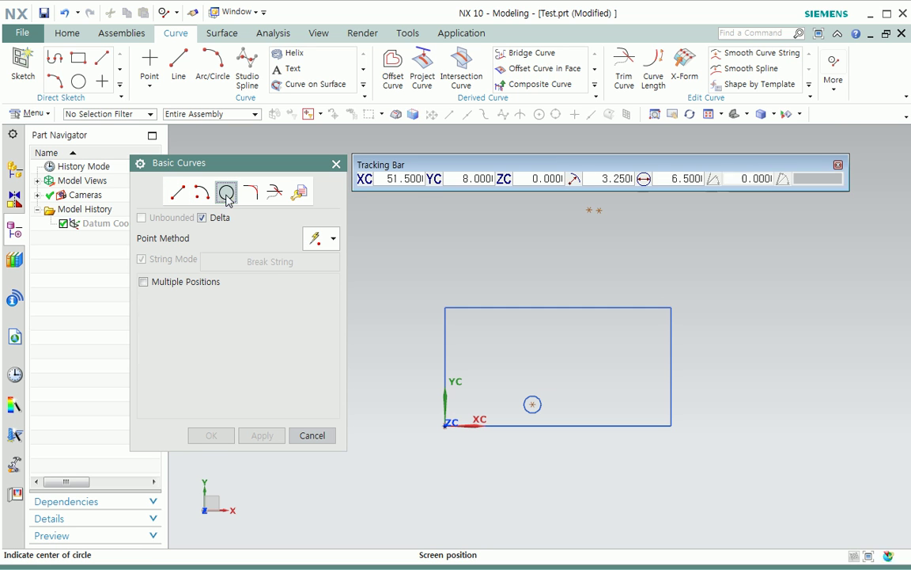
{"action": "double_click", "coordinate": [390, 181]}
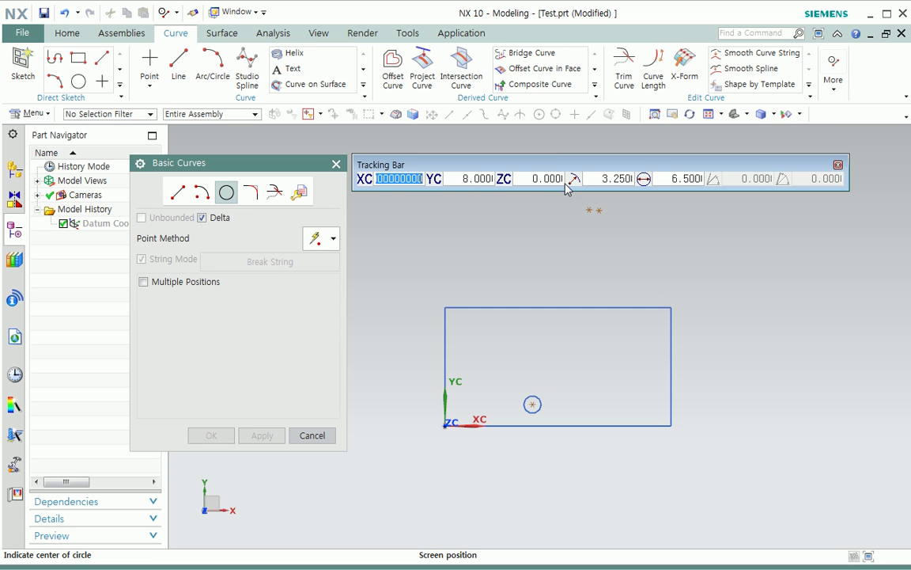
{"action": "key", "text": "Tab"}
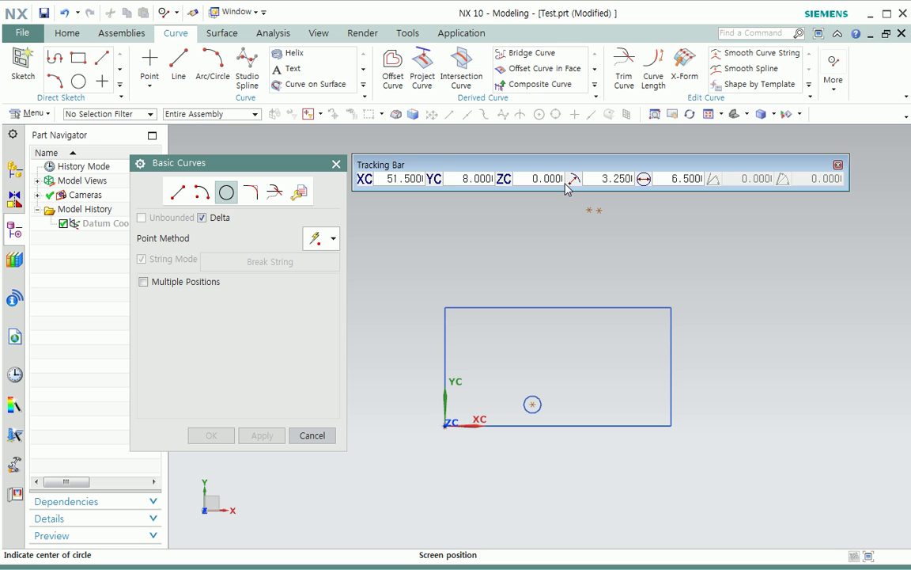
{"action": "key", "text": "ctrl+a"}
{"action": "type", "text": "8"}
{"action": "key", "text": "Tab"}
{"action": "double_click", "coordinate": [661, 179]}
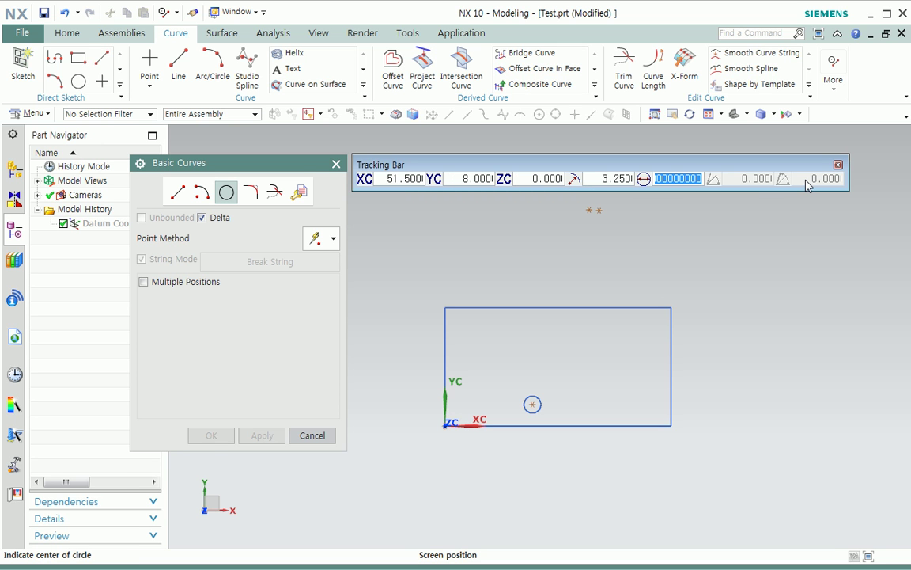
{"action": "type", "text": "6.5"}
{"action": "key", "text": "Return"}
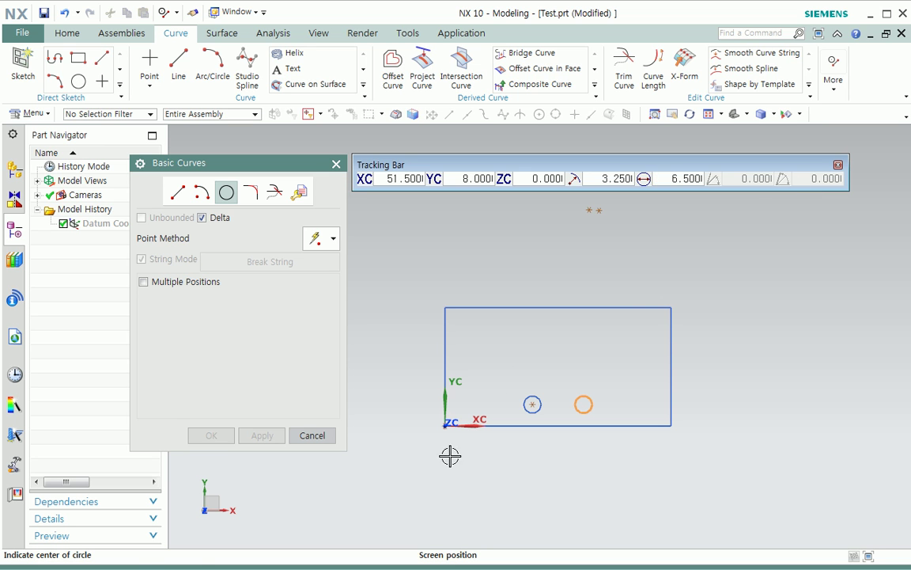
{"action": "left_click", "coordinate": [323, 436]}
Start Move Object with the base outline and both circles as the objects.
{"action": "middle_click_drag", "start_coordinate": [558, 464], "coordinate": [516, 463], "text": "shift"}
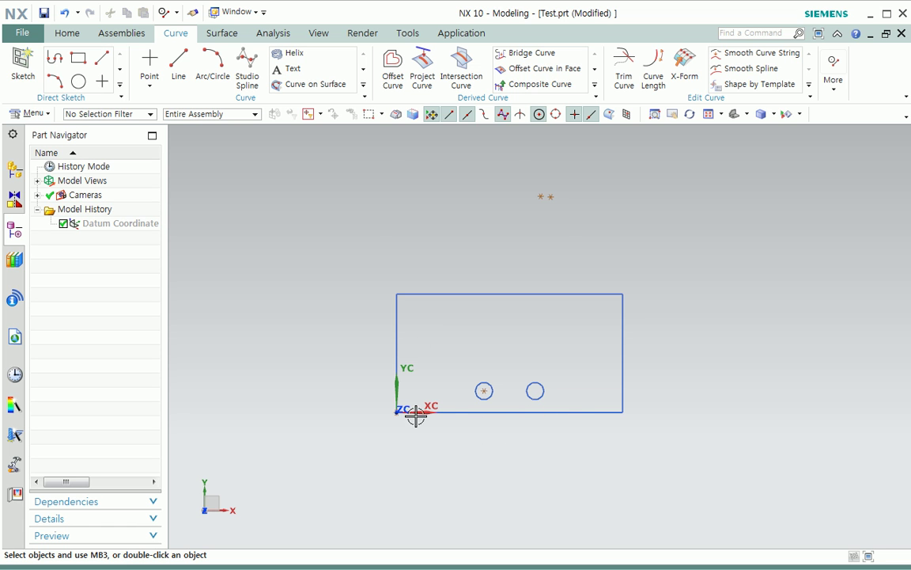
{"action": "middle_click_drag", "start_coordinate": [468, 445], "coordinate": [439, 413]}
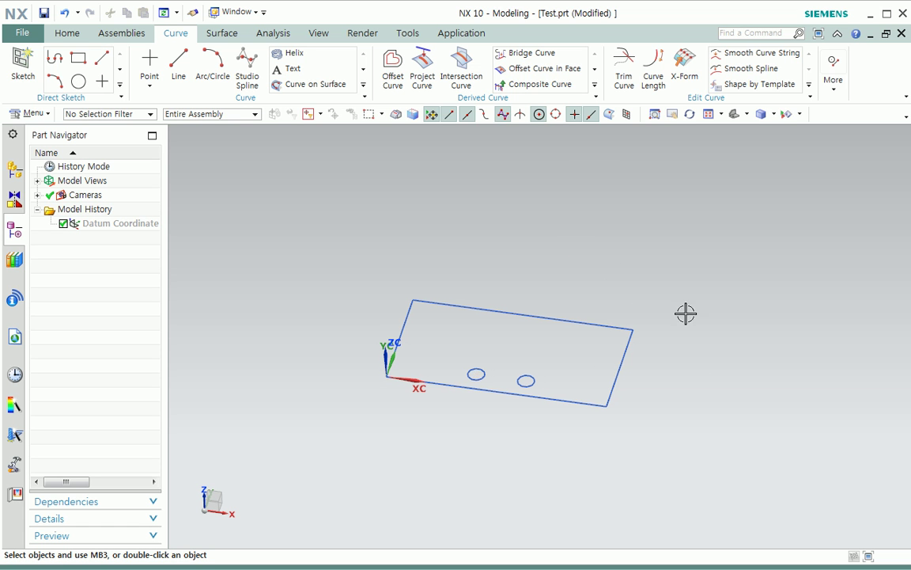
{"action": "mouse_move", "coordinate": [506, 478]}
{"action": "middle_mouse_down"}
{"action": "mouse_move", "coordinate": [489, 452]}
{"action": "mouse_move", "coordinate": [492, 468]}
{"action": "mouse_move", "coordinate": [482, 477]}
{"action": "mouse_move", "coordinate": [492, 470]}
{"action": "middle_mouse_up"}
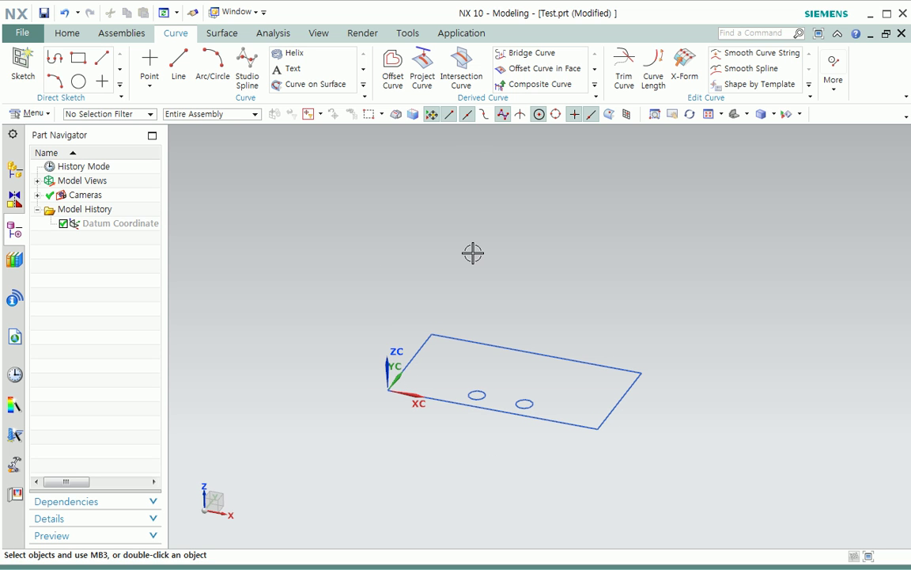
{"action": "key", "text": "ctrl+t"}
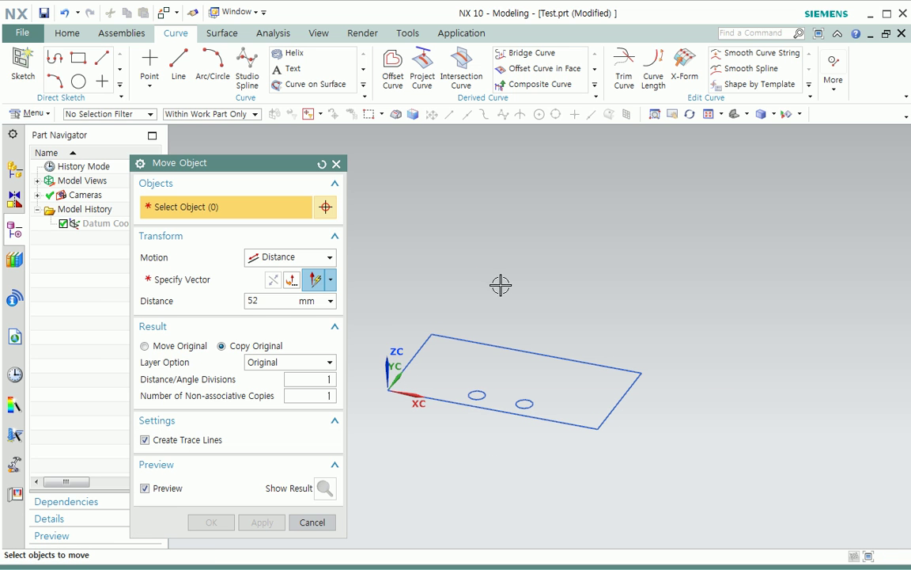
{"action": "middle_click_drag", "start_coordinate": [491, 281], "coordinate": [592, 263], "text": "shift"}
{"action": "left_click_drag", "start_coordinate": [450, 272], "coordinate": [752, 468]}
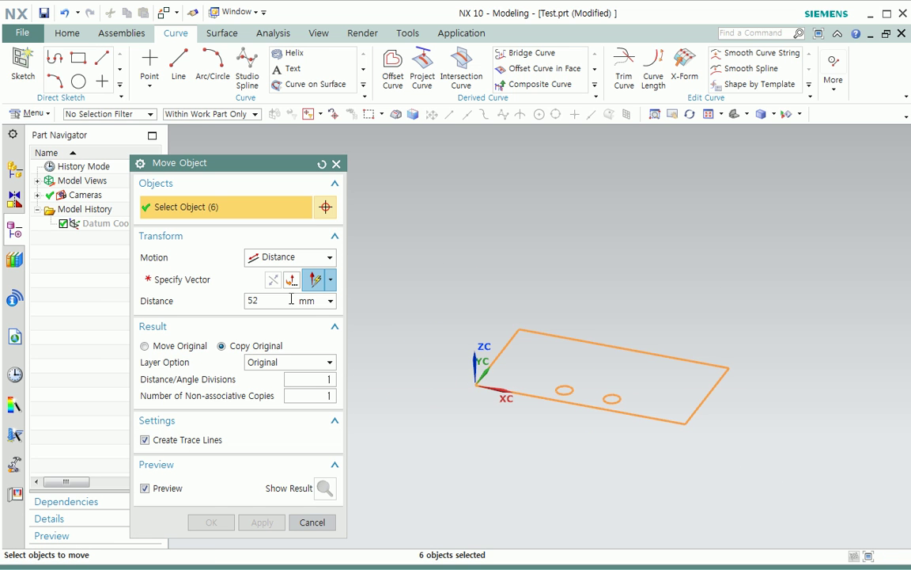
{"action": "key", "text": "Tab"}
{"action": "left_click", "coordinate": [269, 257]}
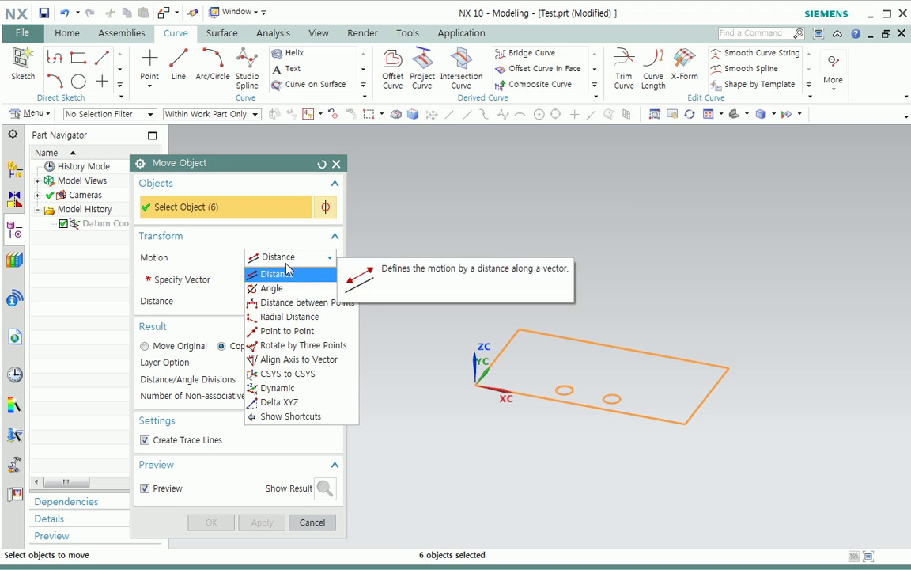
{"action": "left_click", "coordinate": [273, 389]}
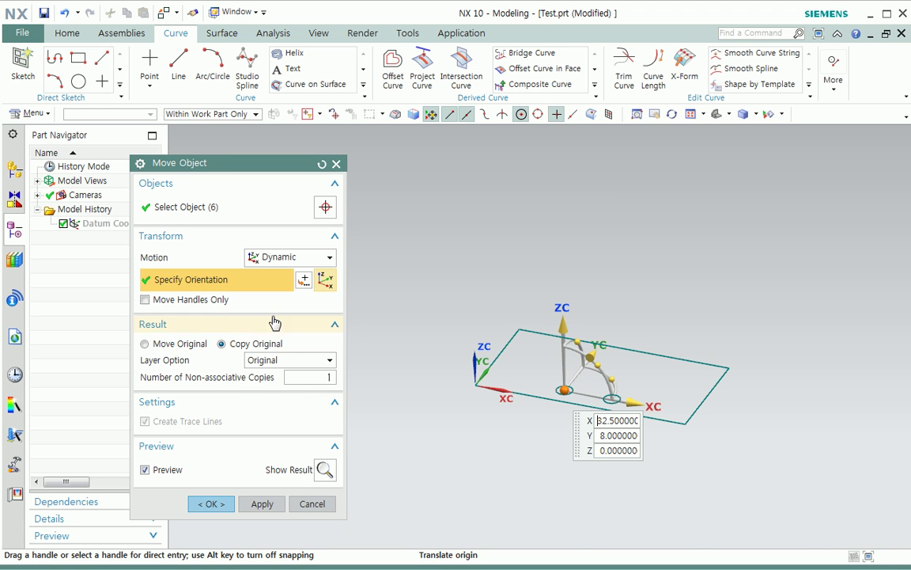
{"action": "left_click", "coordinate": [289, 259]}
{"action": "left_click", "coordinate": [273, 273]}
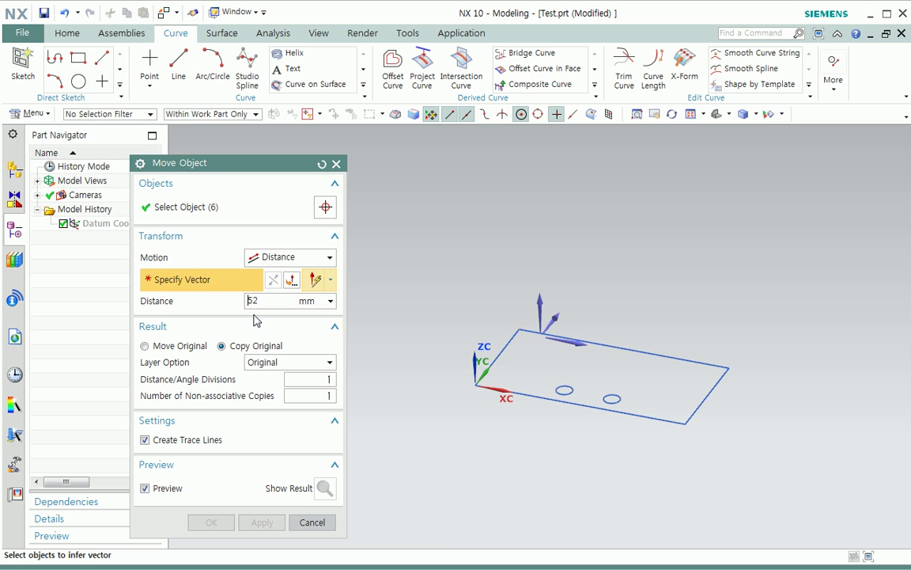
Copy the selected outline and circles 12 mm along the positive Z axis, with trace lines joining them to the originals.
{"action": "left_click", "coordinate": [540, 302]}
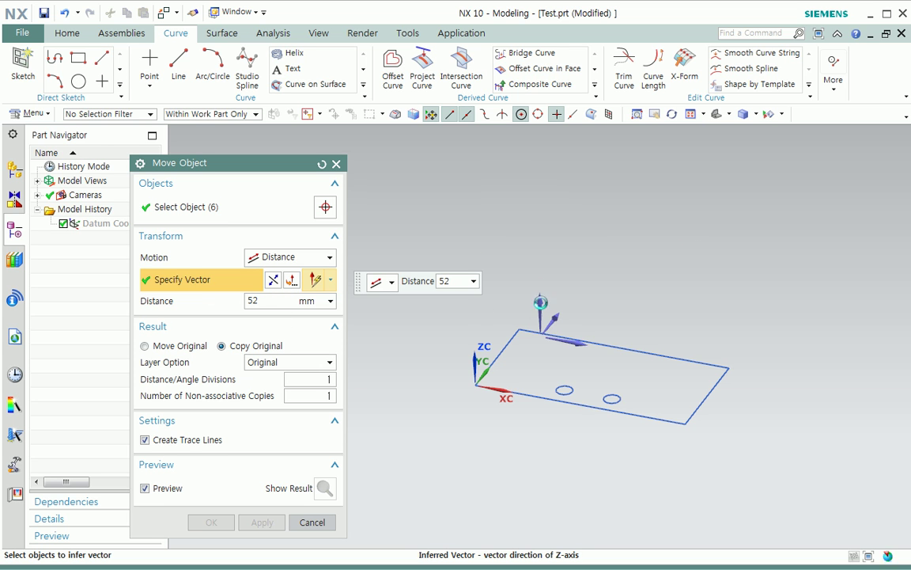
{"action": "left_click", "coordinate": [237, 304]}
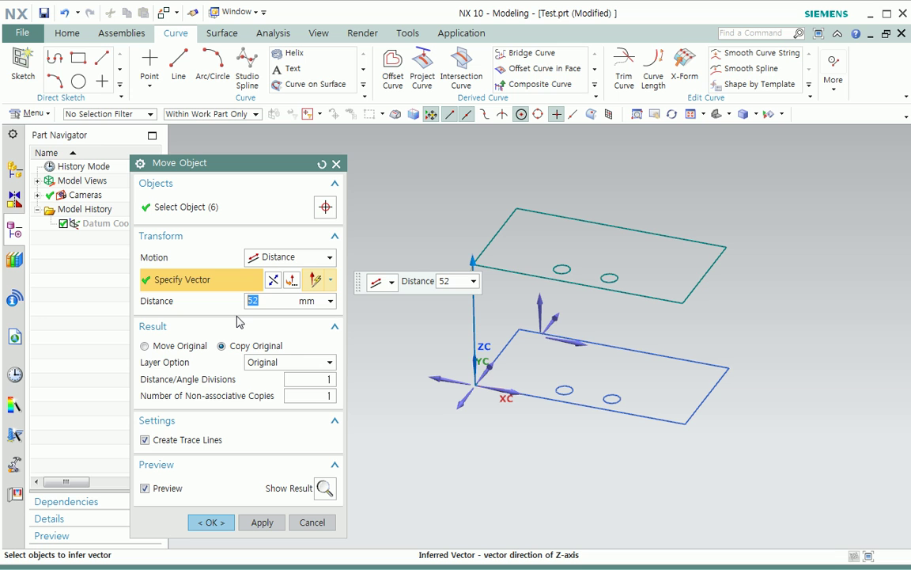
{"action": "type", "text": "12"}
{"action": "key", "text": "Tab"}
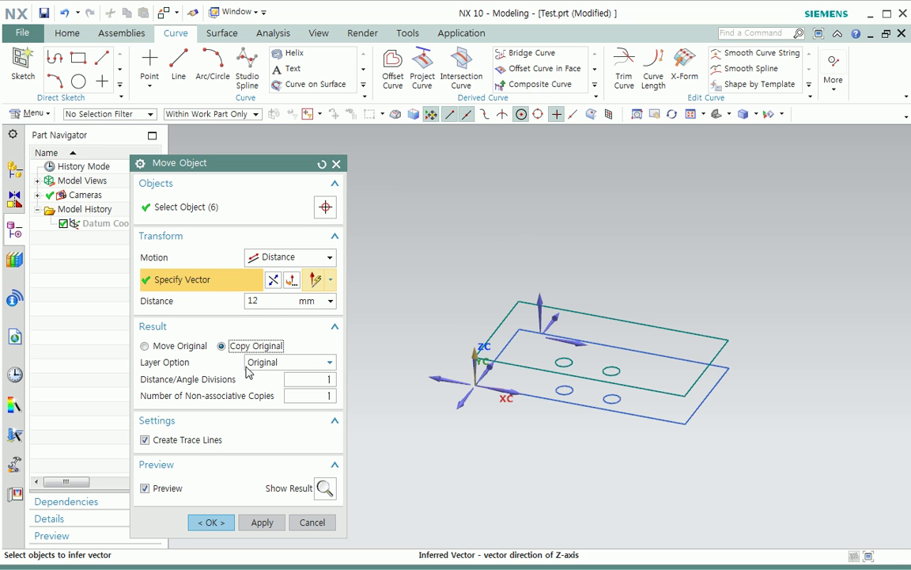
{"action": "left_click", "coordinate": [191, 444]}
{"action": "left_click", "coordinate": [195, 444]}
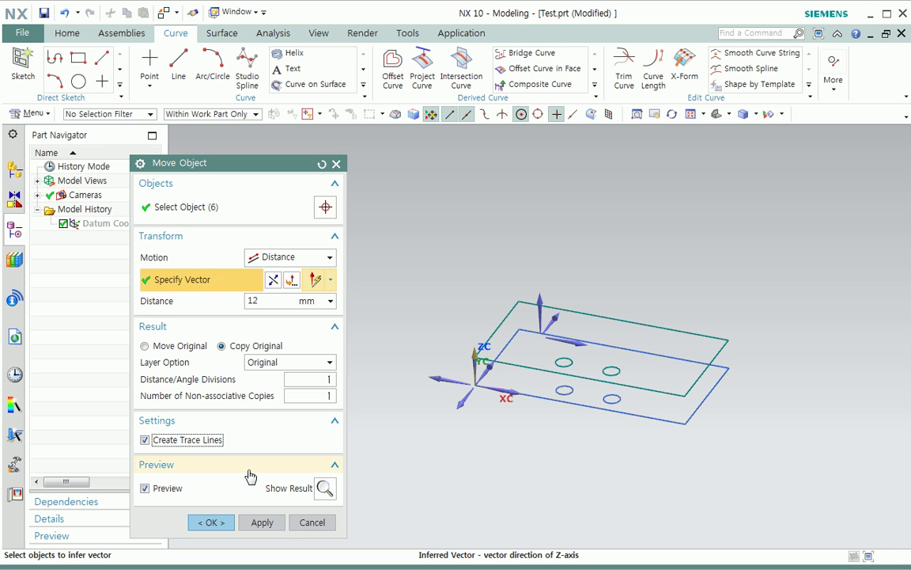
{"action": "left_click", "coordinate": [325, 488]}
{"action": "middle_click_drag", "start_coordinate": [456, 488], "coordinate": [428, 471]}
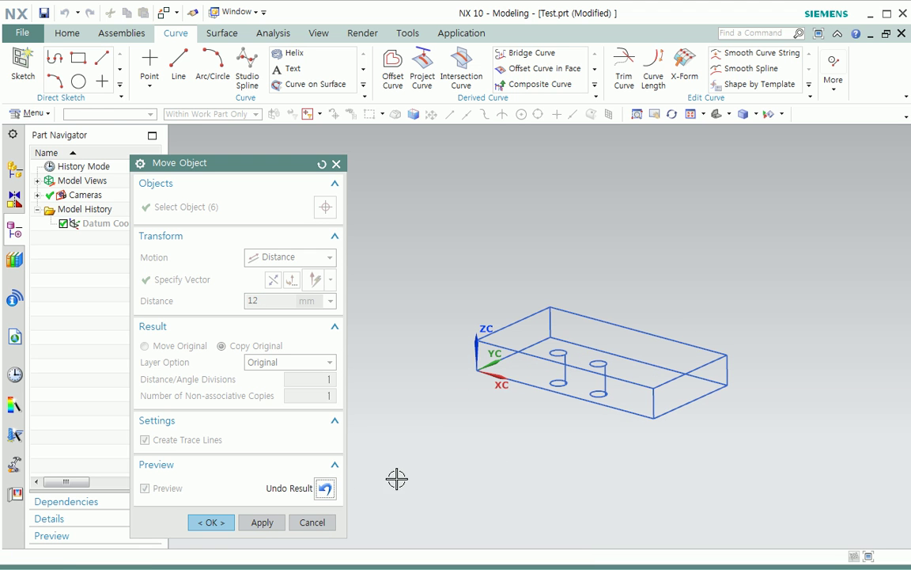
{"action": "left_click", "coordinate": [325, 488]}
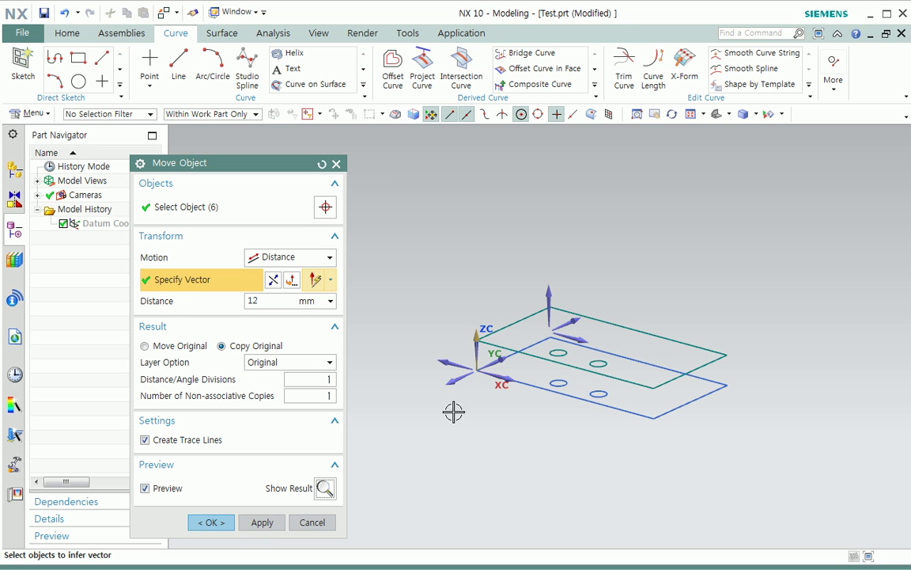
{"action": "left_click", "coordinate": [210, 523]}
Move the WCS origin to the box's upper corner diagonally opposite the base origin.
{"action": "scroll", "coordinate": [554, 450], "scroll_direction": "up", "scroll_amount": 3}
{"action": "middle_click_drag", "start_coordinate": [555, 449], "coordinate": [484, 440]}
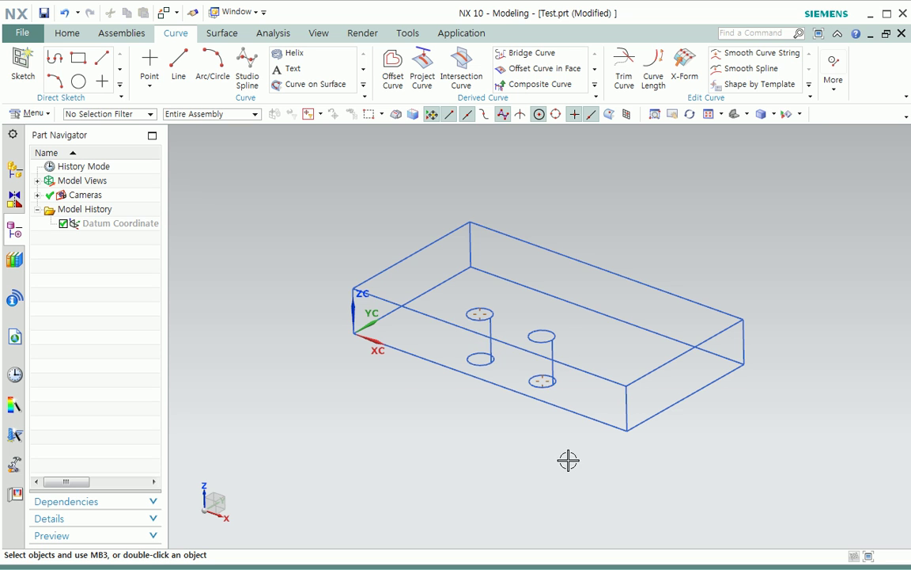
{"action": "middle_click_drag", "start_coordinate": [529, 449], "coordinate": [503, 488], "text": "shift"}
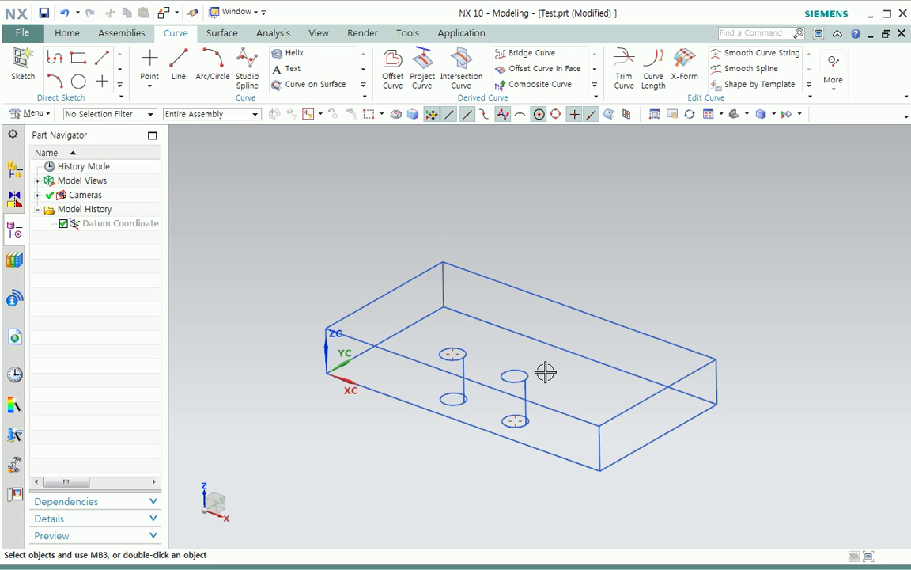
{"action": "middle_click_drag", "start_coordinate": [594, 434], "coordinate": [519, 457]}
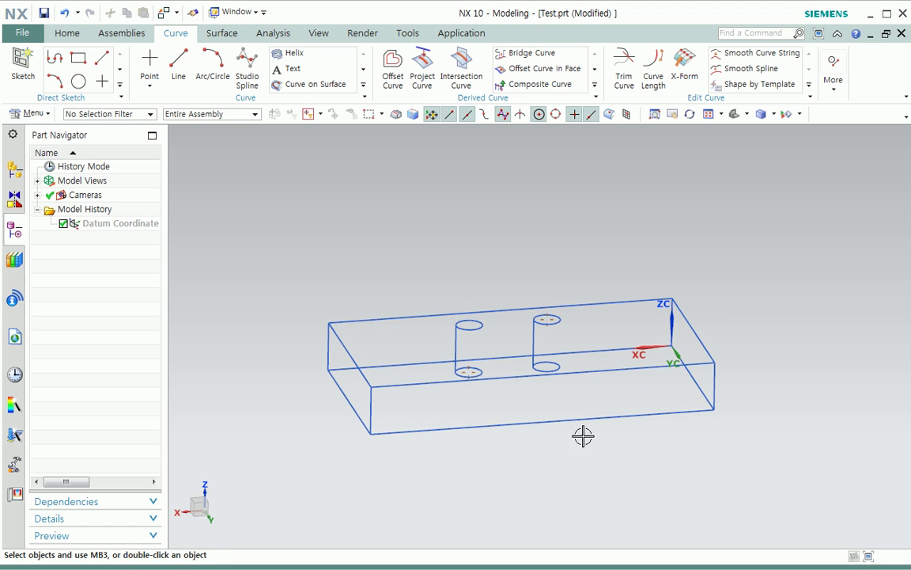
{"action": "middle_click_drag", "start_coordinate": [475, 395], "coordinate": [547, 431]}
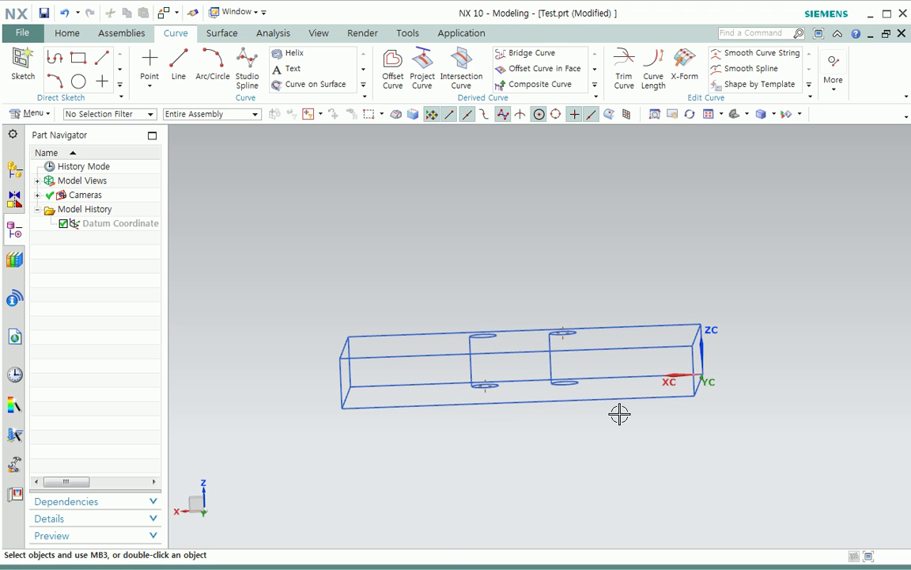
{"action": "double_click", "coordinate": [670, 384]}
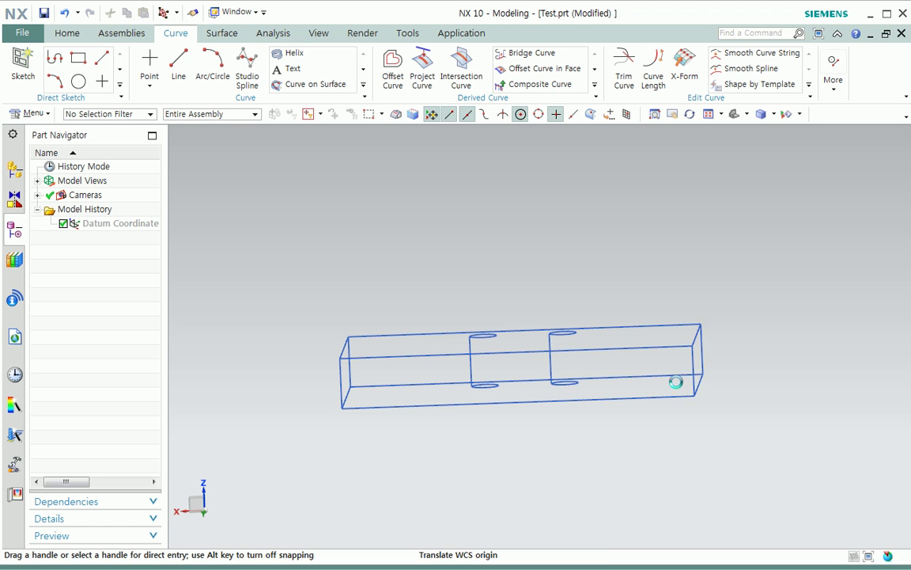
{"action": "mouse_move", "coordinate": [663, 435]}
{"action": "middle_mouse_down"}
{"action": "mouse_move", "coordinate": [674, 443]}
{"action": "mouse_move", "coordinate": [657, 439]}
{"action": "middle_mouse_up"}
{"action": "left_click", "coordinate": [367, 377]}
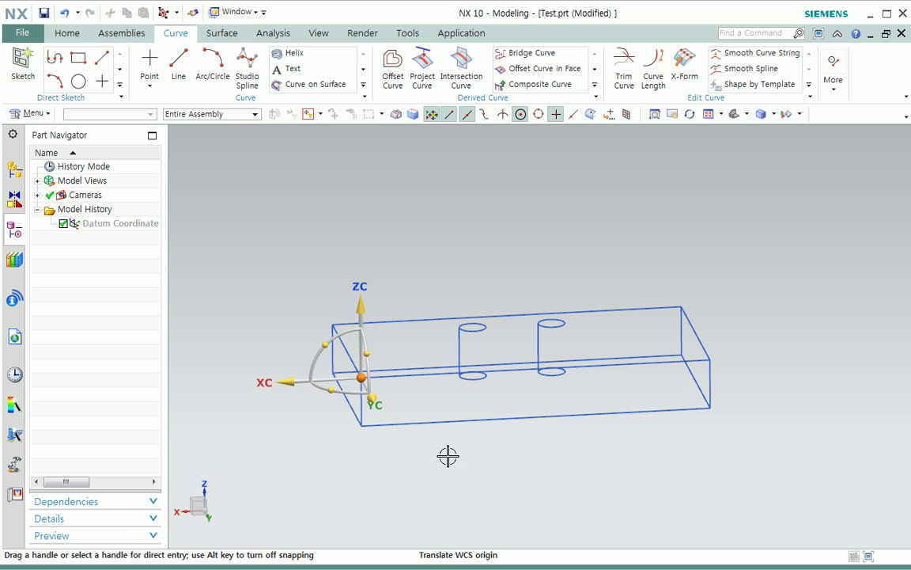
Try the WCS origin at the upper corner directly above the base origin, and return it to the opposite upper corner.
{"action": "mouse_move", "coordinate": [363, 376]}
{"action": "left_mouse_down"}
{"action": "mouse_move", "coordinate": [590, 369]}
{"action": "mouse_move", "coordinate": [520, 384]}
{"action": "mouse_move", "coordinate": [362, 378]}
{"action": "left_mouse_up"}
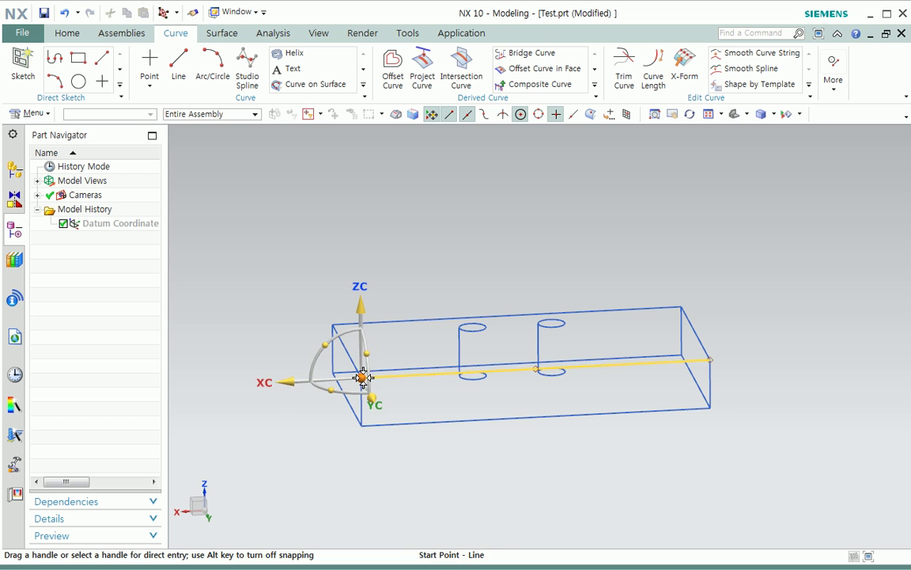
{"action": "left_click", "coordinate": [680, 306]}
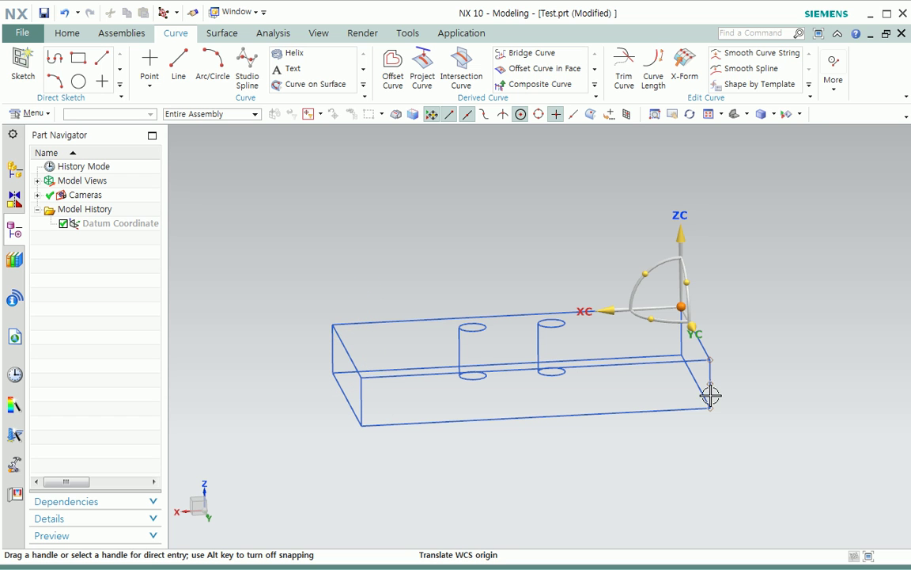
{"action": "left_click", "coordinate": [360, 378]}
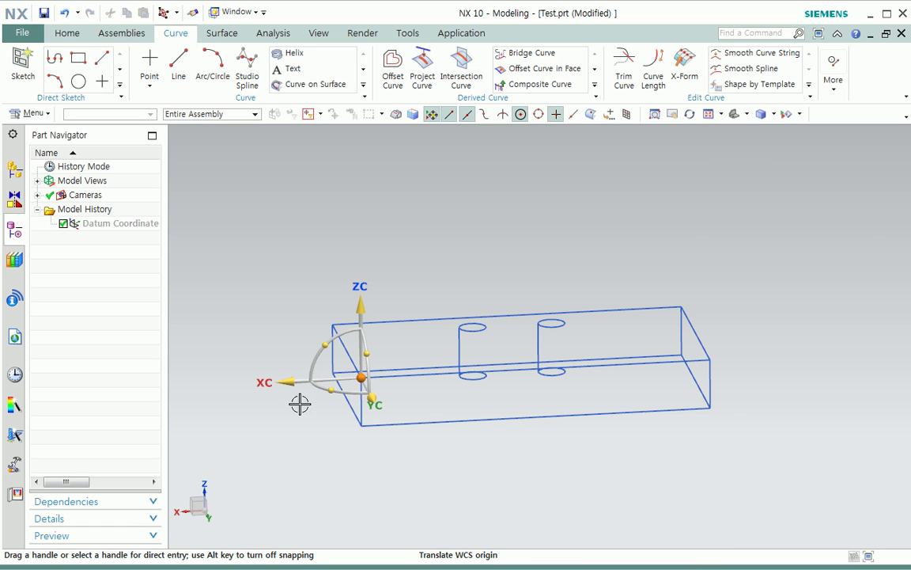
Align the WCS XC axis with the box's long upper edge so that it points from the relocated origin along that edge.
{"action": "scroll", "coordinate": [331, 431], "scroll_direction": "up", "scroll_amount": 2}
{"action": "middle_click_drag", "start_coordinate": [330, 432], "coordinate": [284, 455], "text": "shift"}
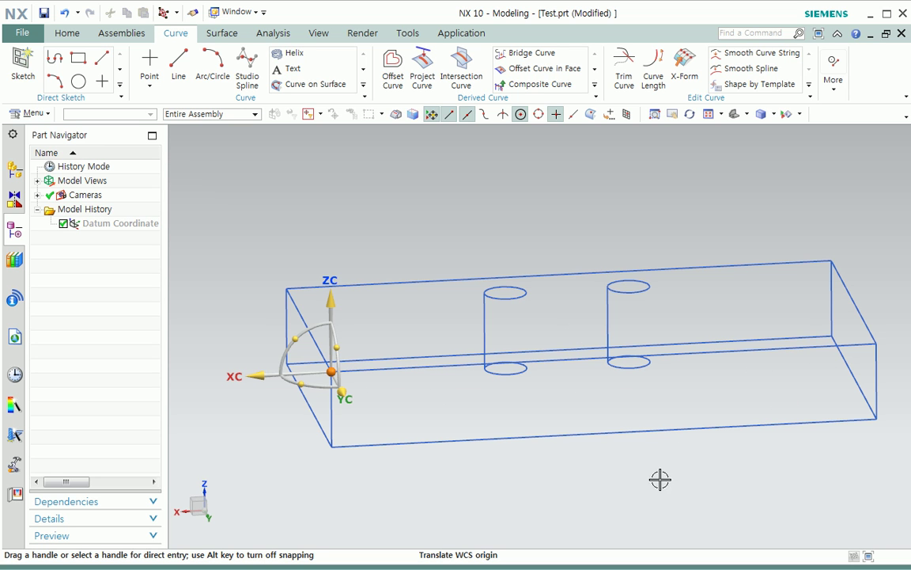
{"action": "left_click", "coordinate": [257, 377]}
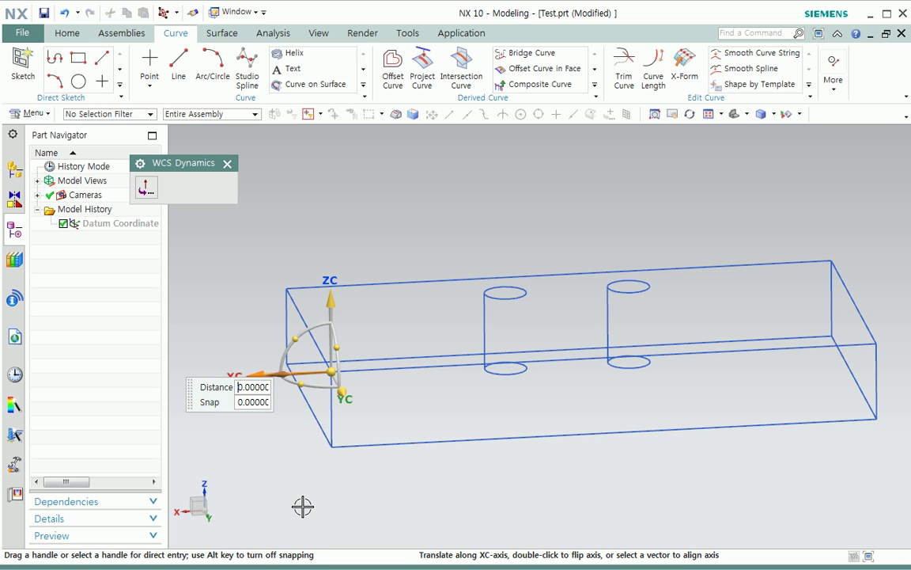
{"action": "left_click", "coordinate": [823, 346]}
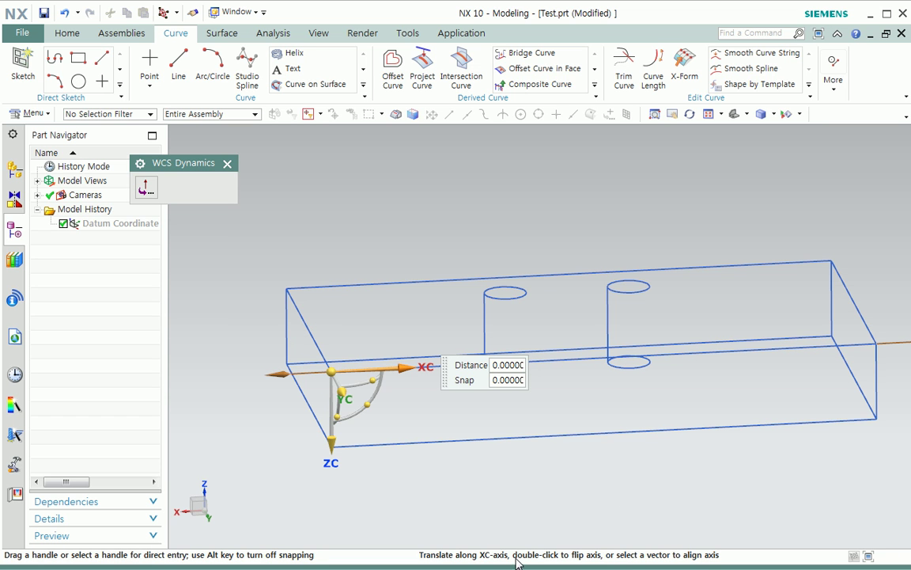
Align the WCS YC axis with the box's vertical edge at the origin and flip it to point upward, keeping XC along the long edge.
{"action": "double_click", "coordinate": [403, 367]}
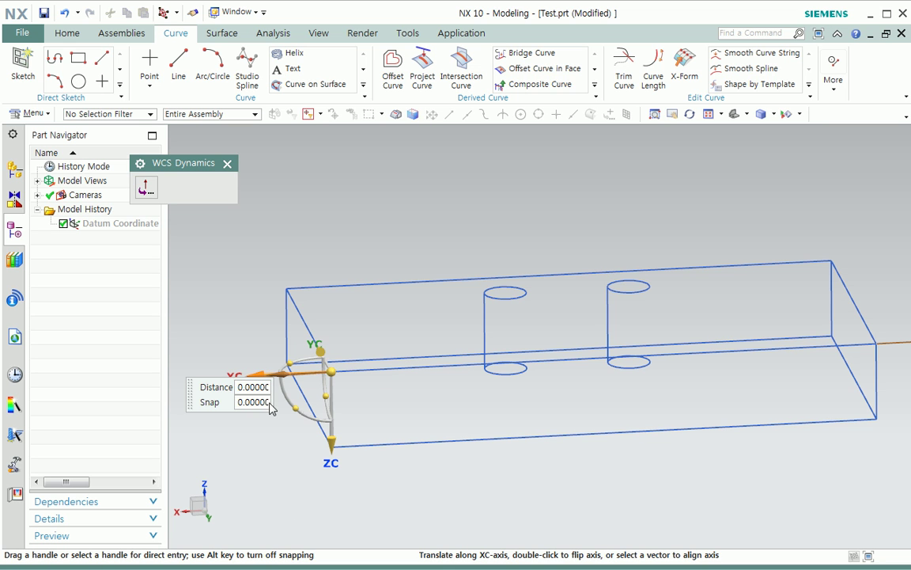
{"action": "double_click", "coordinate": [258, 372]}
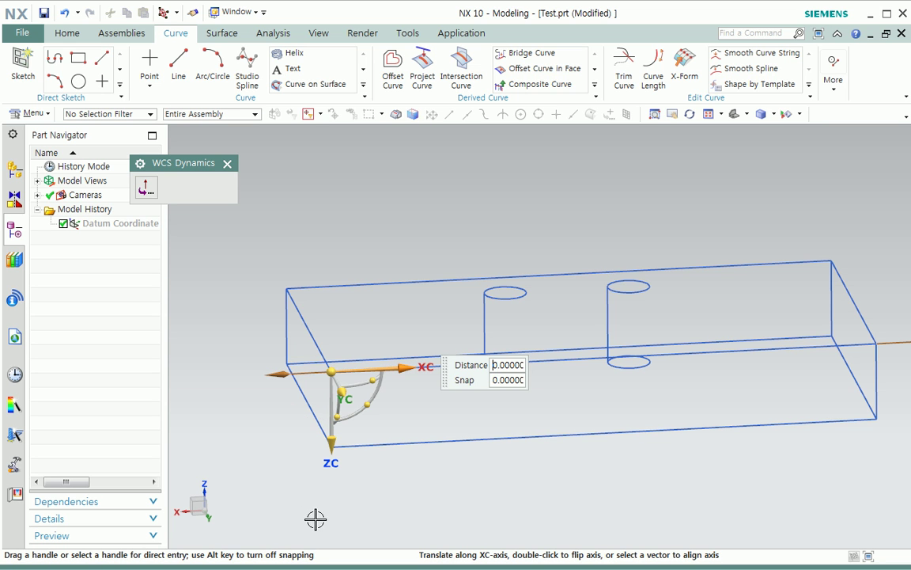
{"action": "middle_click_drag", "start_coordinate": [327, 523], "coordinate": [313, 499]}
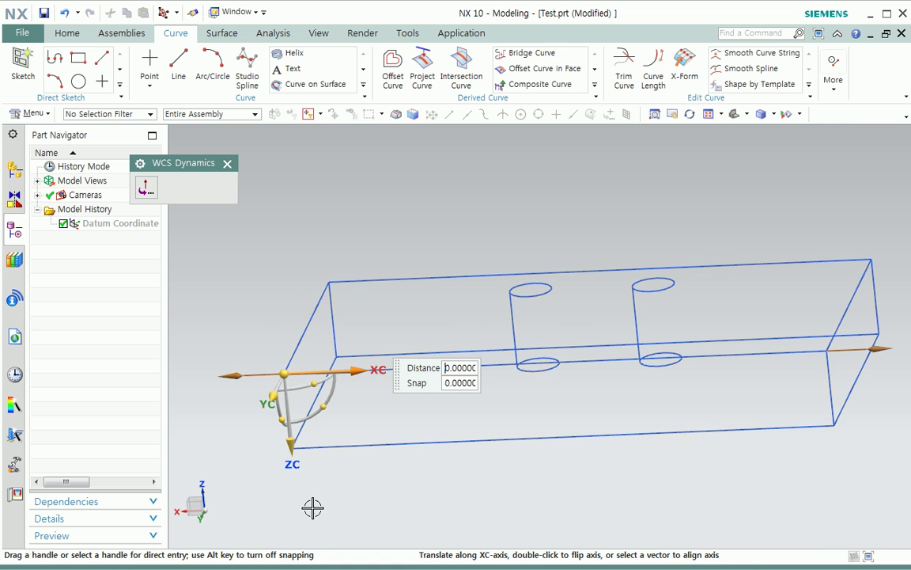
{"action": "scroll", "coordinate": [298, 495], "scroll_direction": "up", "scroll_amount": 3}
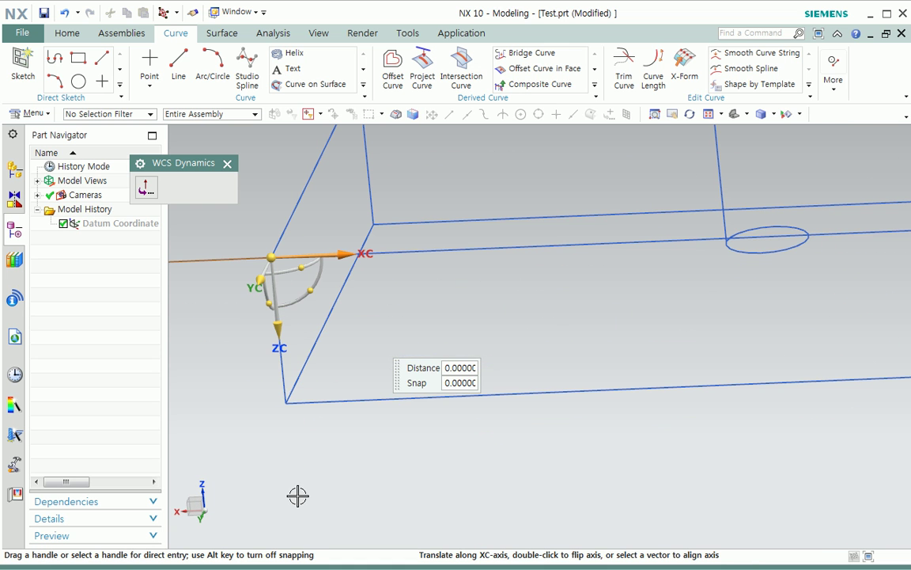
{"action": "left_click", "coordinate": [261, 285]}
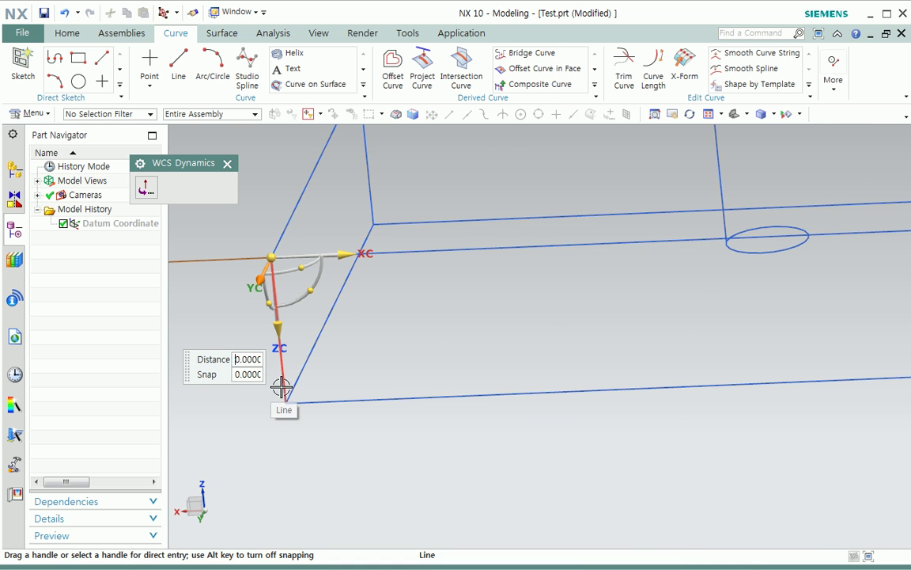
{"action": "left_click", "coordinate": [282, 387]}
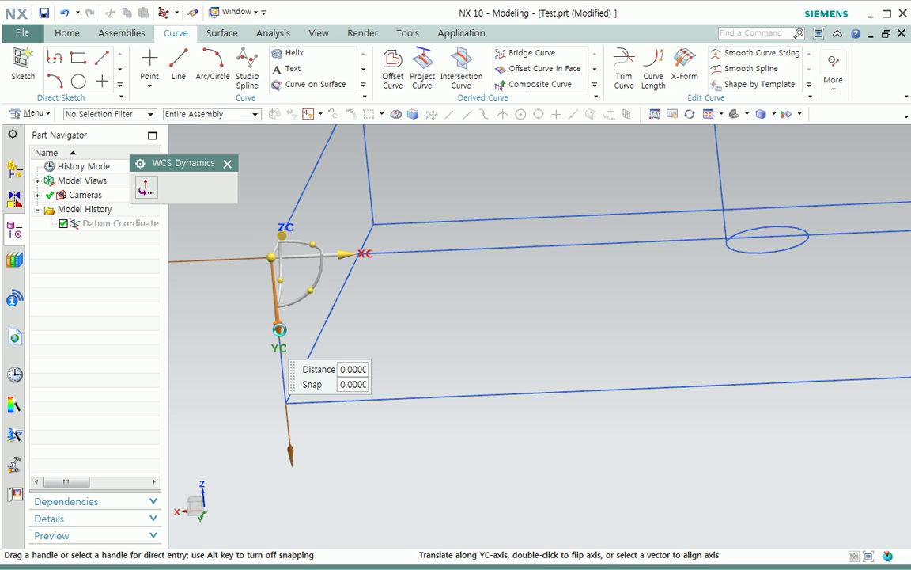
{"action": "double_click", "coordinate": [281, 329]}
{"action": "key", "text": "ctrl+f"}
{"action": "middle_click_drag", "start_coordinate": [379, 486], "coordinate": [417, 480]}
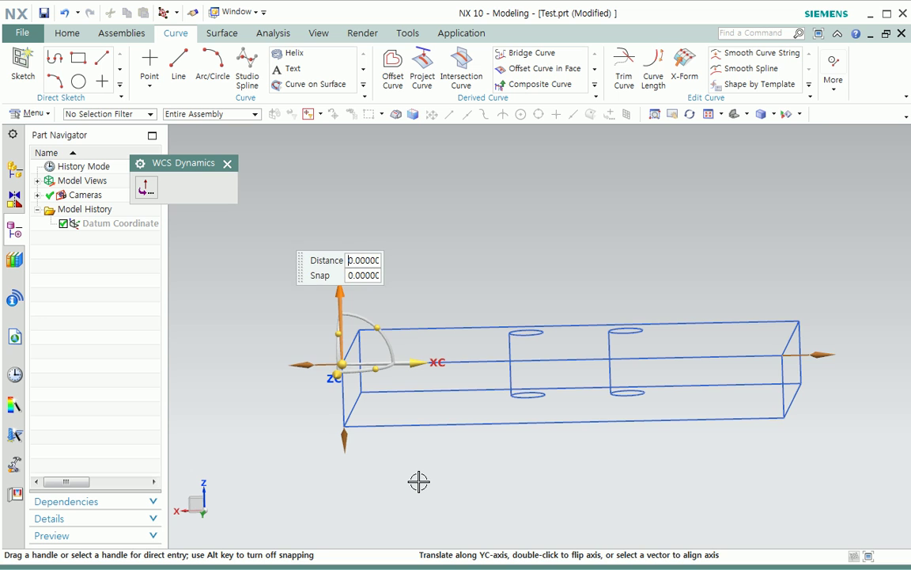
Orient the view square to the box's long side face, in the XC-YC plane, and accept the new WCS orientation.
{"action": "key", "text": "F8"}
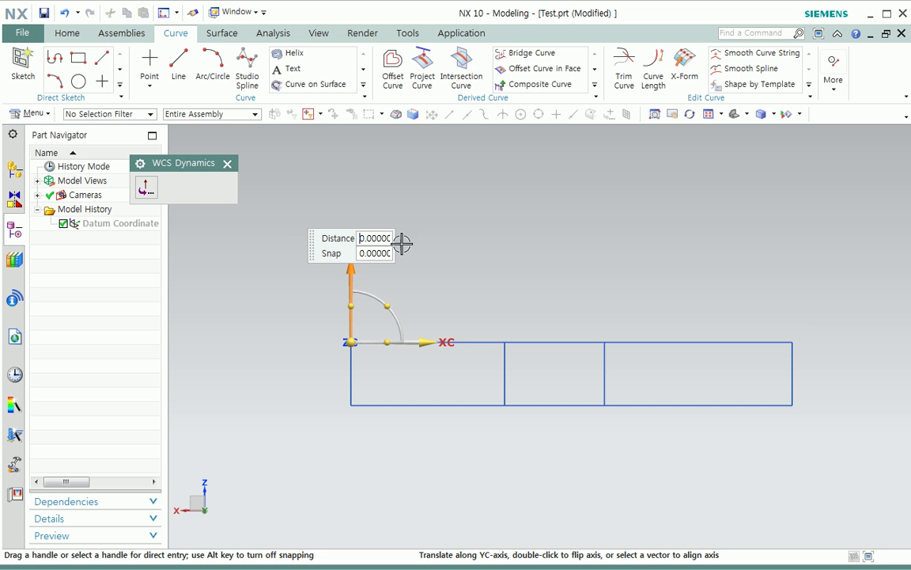
{"action": "middle_click_drag", "start_coordinate": [423, 492], "coordinate": [492, 492], "text": "shift"}
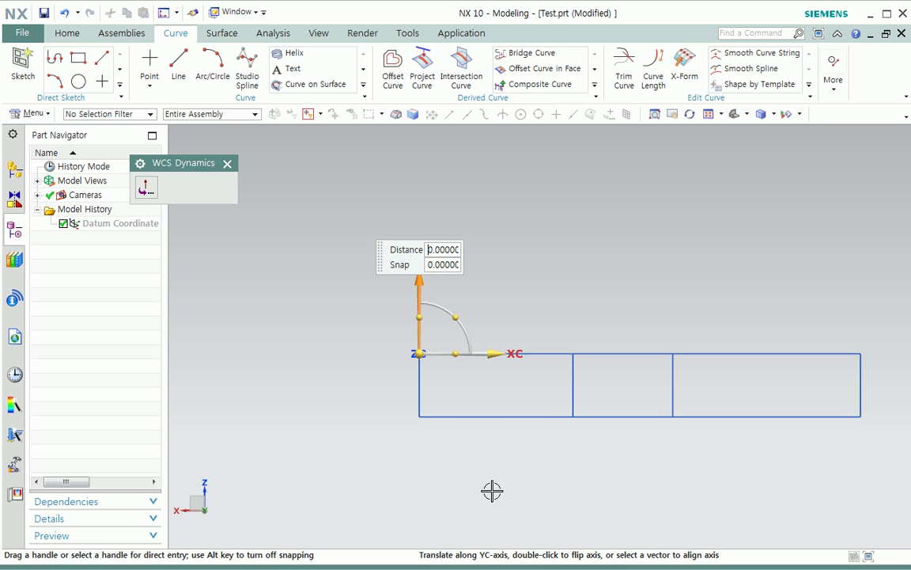
{"action": "left_click_drag", "start_coordinate": [382, 265], "coordinate": [326, 236]}
{"action": "double_click", "coordinate": [418, 238]}
{"action": "double_click", "coordinate": [418, 425]}
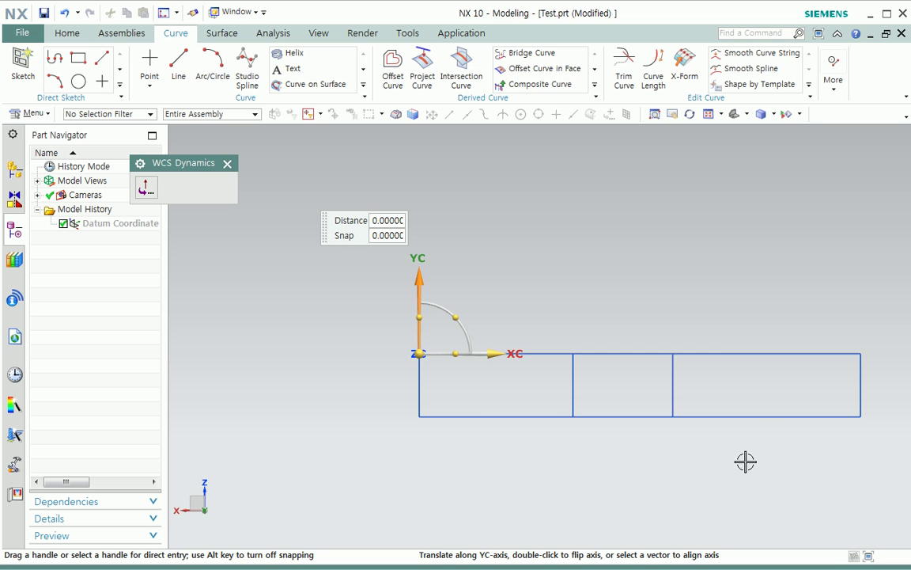
{"action": "middle_click_drag", "start_coordinate": [745, 462], "coordinate": [729, 371], "text": "shift"}
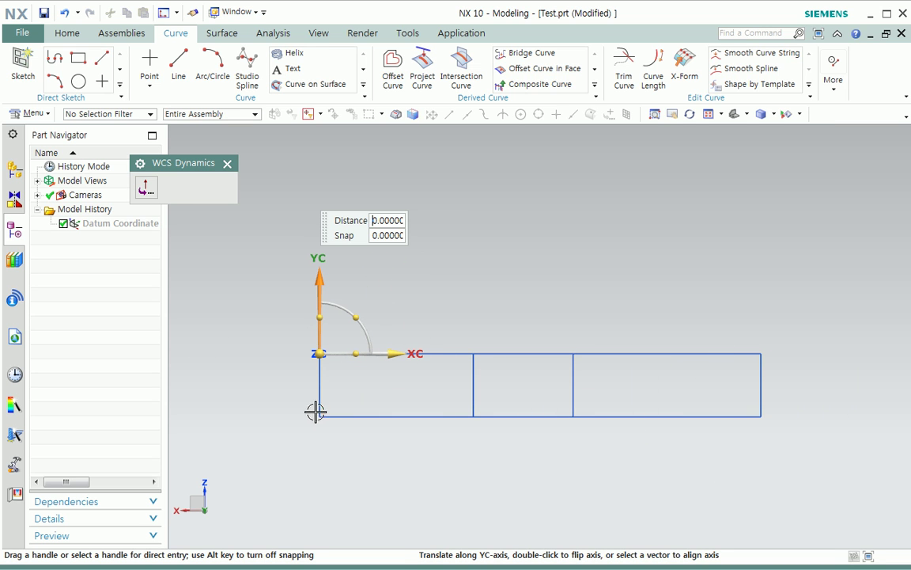
{"action": "middle_click_drag", "start_coordinate": [445, 453], "coordinate": [498, 464], "text": "shift"}
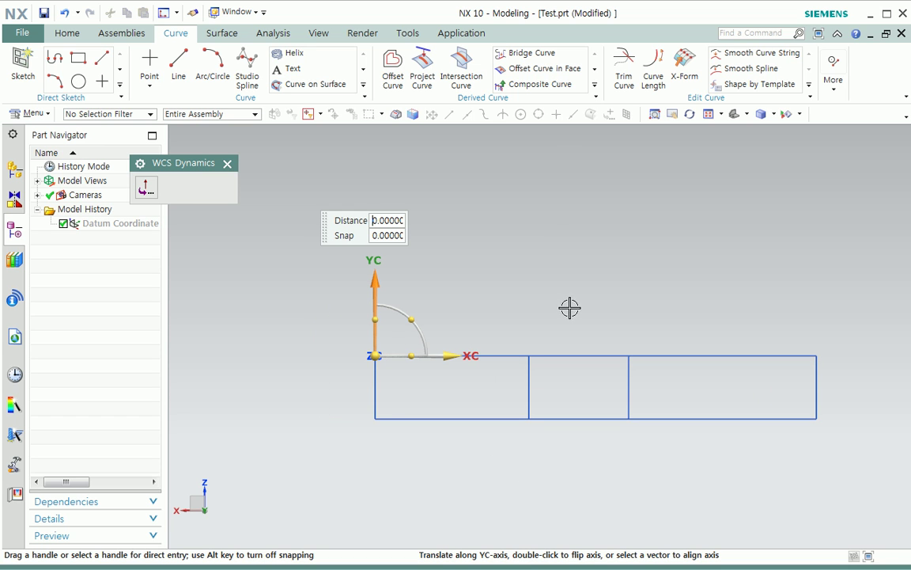
{"action": "middle_click", "coordinate": [593, 285]}
{"action": "mouse_move", "coordinate": [601, 297]}
{"action": "middle_mouse_down"}
{"action": "mouse_move", "coordinate": [591, 305]}
{"action": "mouse_move", "coordinate": [595, 296]}
{"action": "middle_mouse_up"}
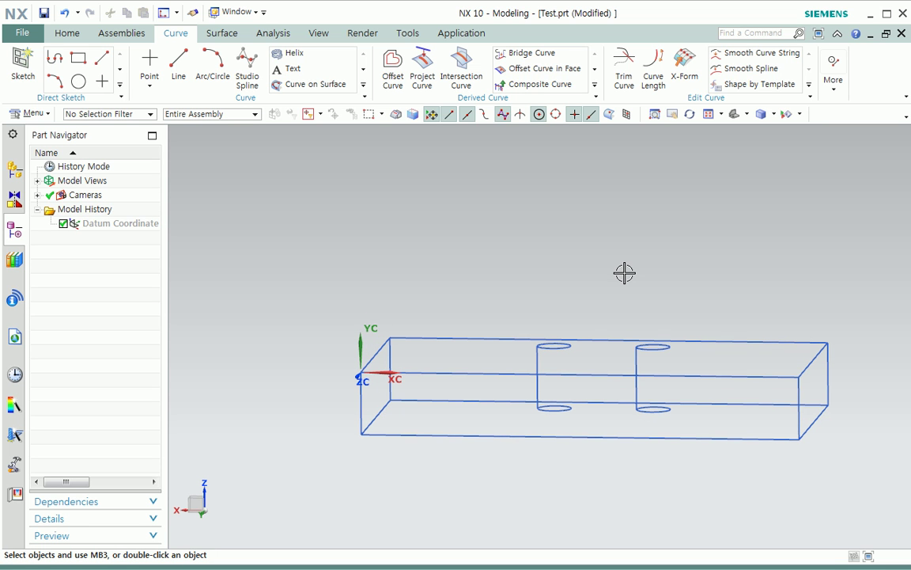
{"action": "middle_click_drag", "start_coordinate": [614, 281], "coordinate": [569, 307]}
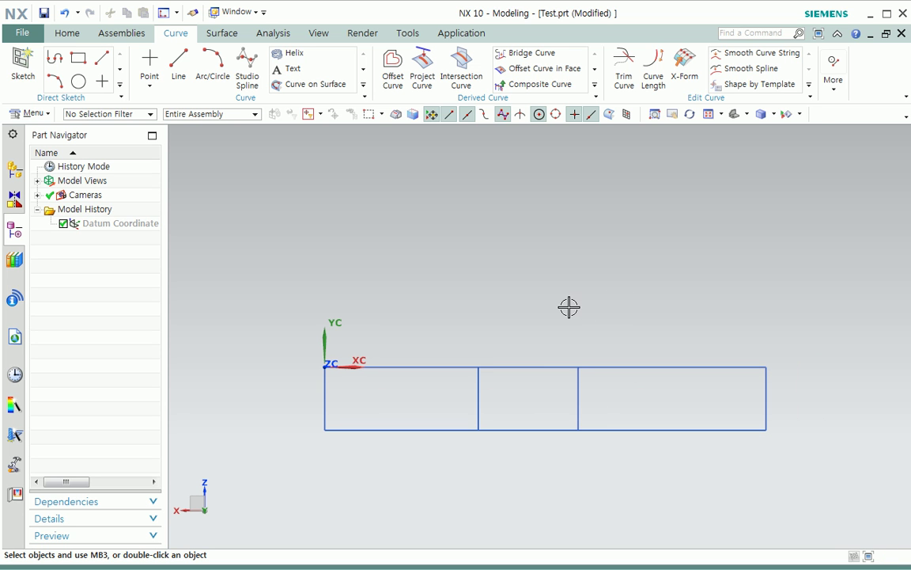
Check the front-view step and slot dimensions on the metric drawing slide, and return to the NX model.
{"action": "key", "text": "alt+Tab"}
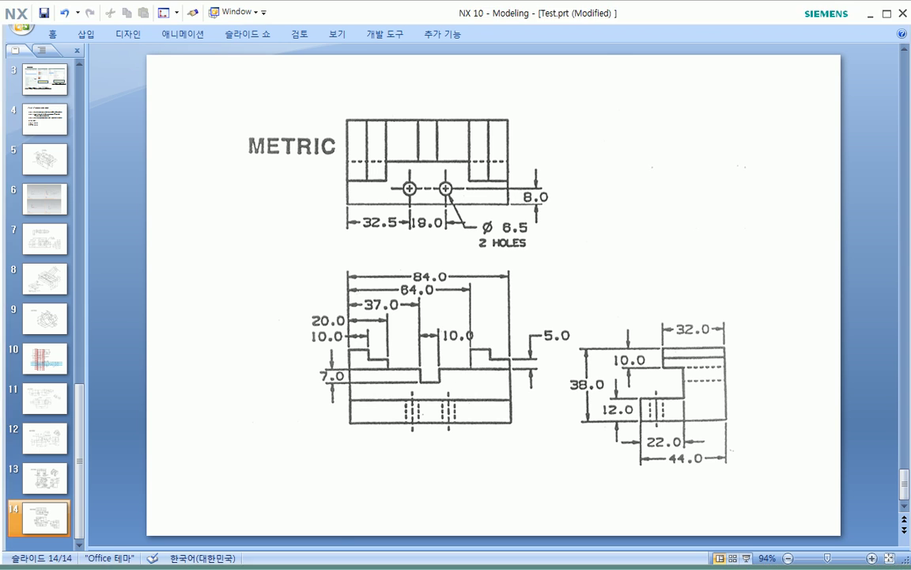
{"action": "key", "text": "alt+Tab"}
{"action": "middle_click_drag", "start_coordinate": [470, 491], "coordinate": [433, 484], "text": "shift"}
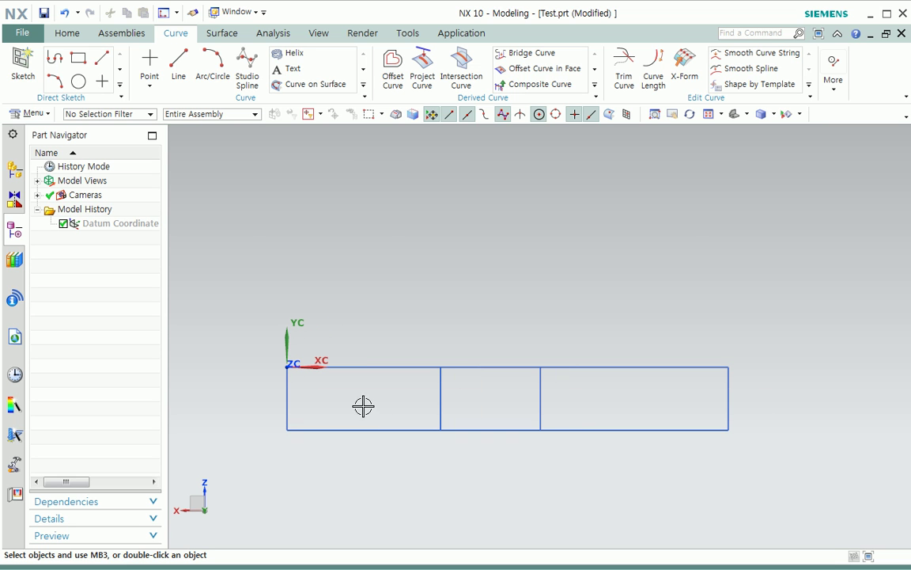
{"action": "right_click_drag", "start_coordinate": [520, 270], "coordinate": [535, 240]}
{"action": "middle_click_drag", "start_coordinate": [546, 294], "coordinate": [592, 295], "text": "shift"}
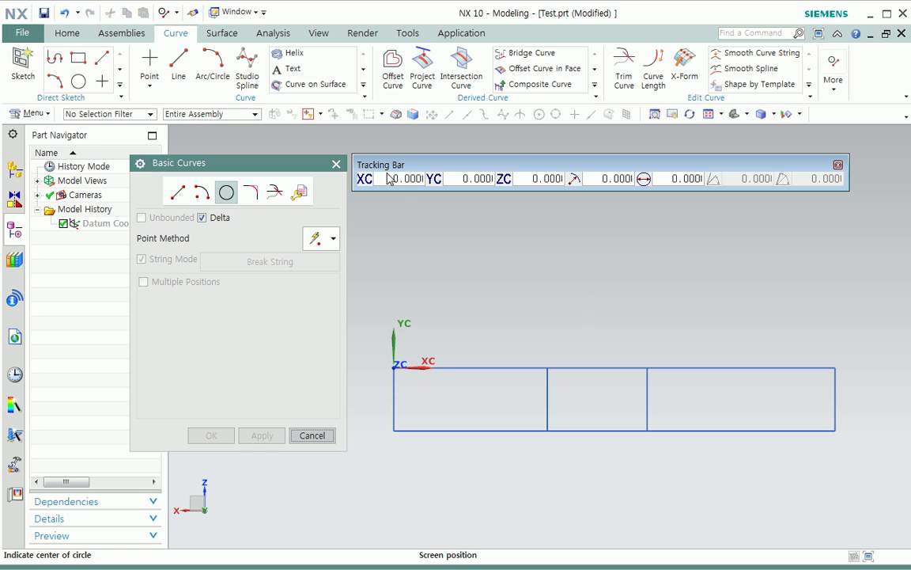
{"action": "key", "text": "Tab"}
{"action": "key", "text": "Tab"}
{"action": "key", "text": "Tab"}
{"action": "type", "text": "0"}
{"action": "key", "text": "Return"}
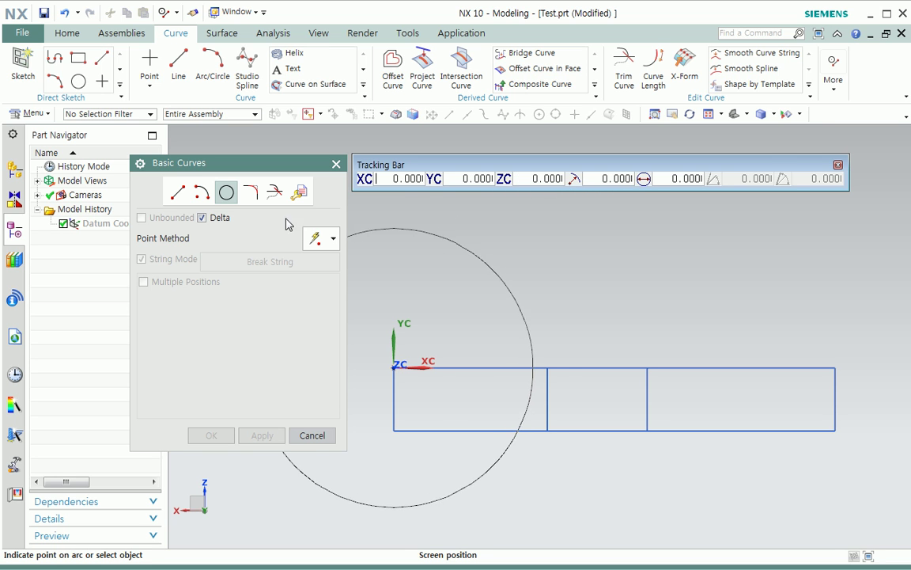
{"action": "left_click", "coordinate": [182, 195]}
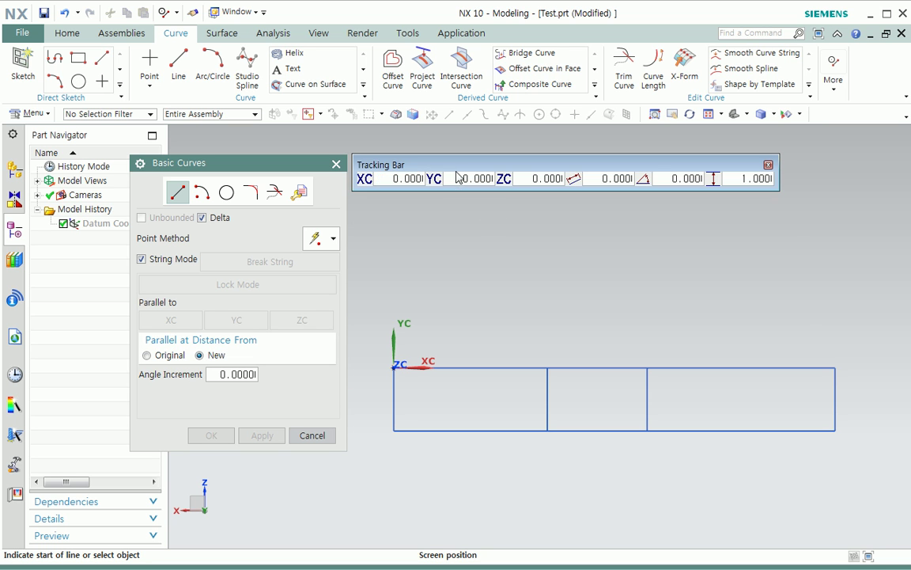
{"action": "left_click", "coordinate": [504, 193]}
{"action": "type", "text": "0"}
{"action": "double_click", "coordinate": [594, 193]}
{"action": "type", "text": "0"}
{"action": "key", "text": "Return"}
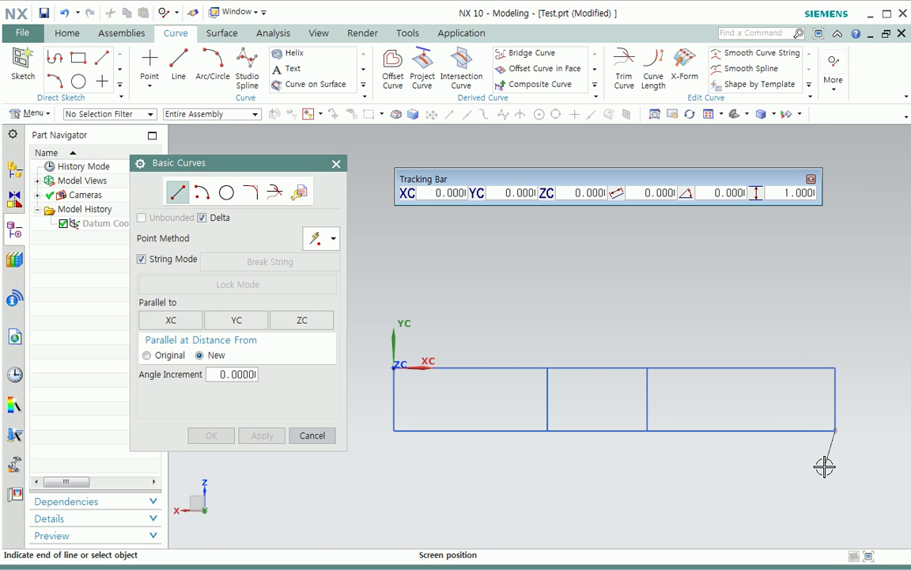
{"action": "left_click", "coordinate": [312, 435]}
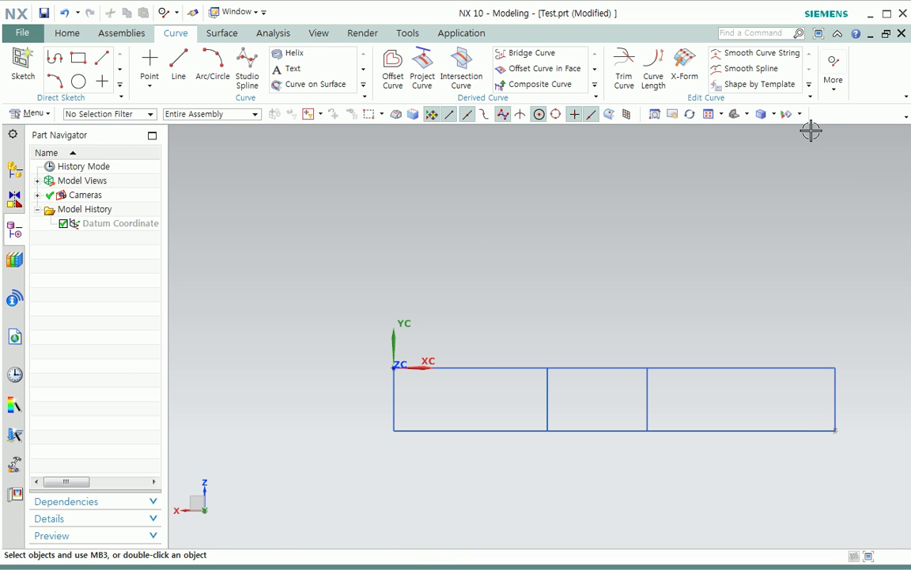
With Basic Curves and Delta off, draw a 16 mm line from the WCS origin upward, parallel to YC.
{"action": "left_click", "coordinate": [833, 79]}
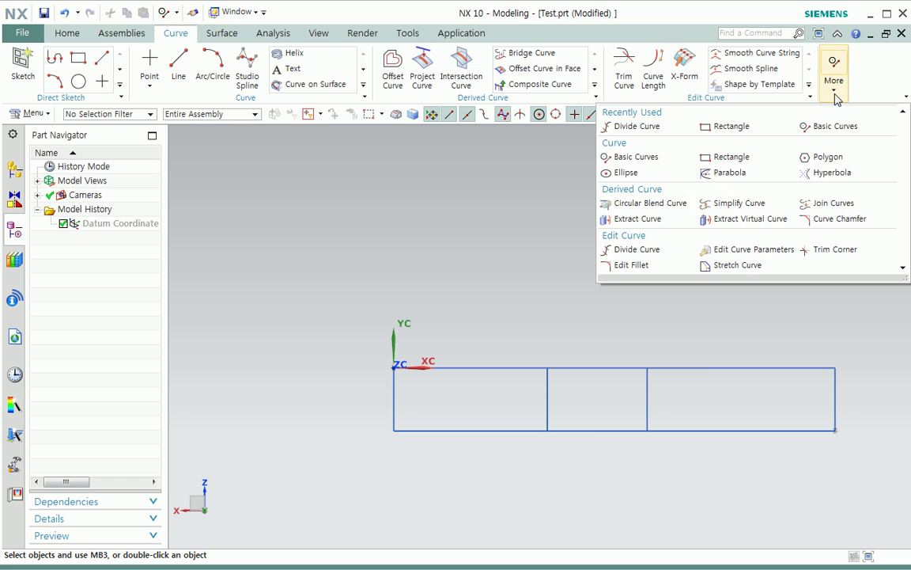
{"action": "left_click", "coordinate": [638, 158]}
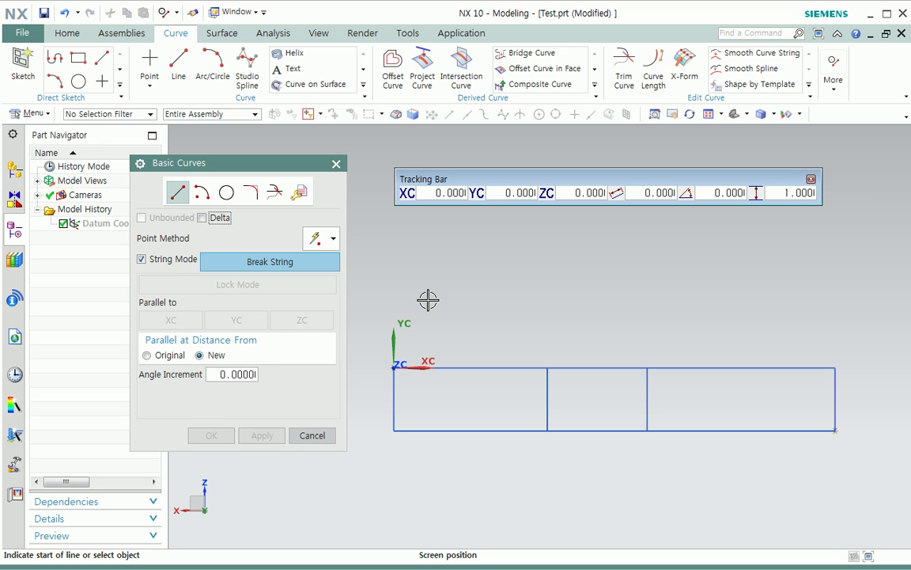
{"action": "scroll", "coordinate": [411, 337], "scroll_direction": "up", "scroll_amount": 3}
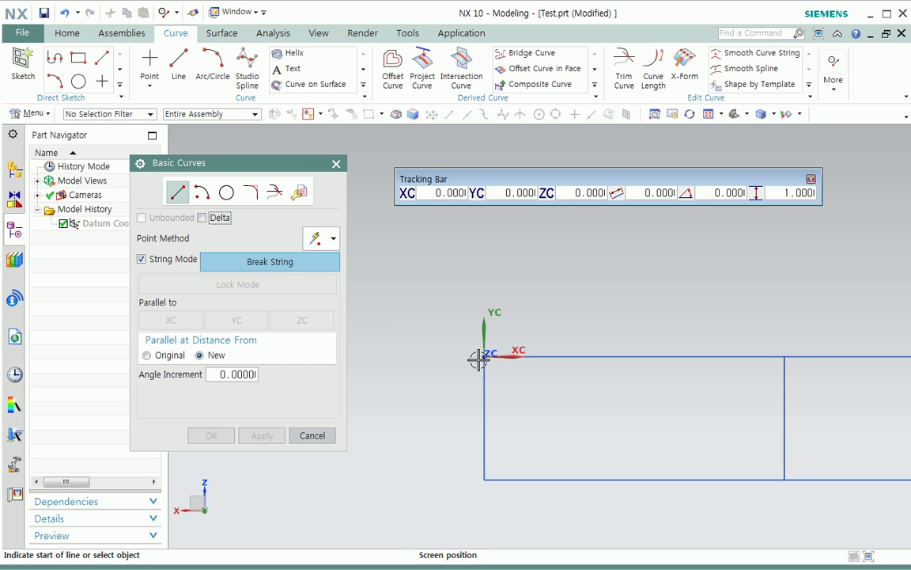
{"action": "left_click", "coordinate": [484, 356]}
{"action": "scroll", "coordinate": [542, 277], "scroll_direction": "down", "scroll_amount": 2}
{"action": "middle_click_drag", "start_coordinate": [536, 285], "coordinate": [445, 349], "text": "shift"}
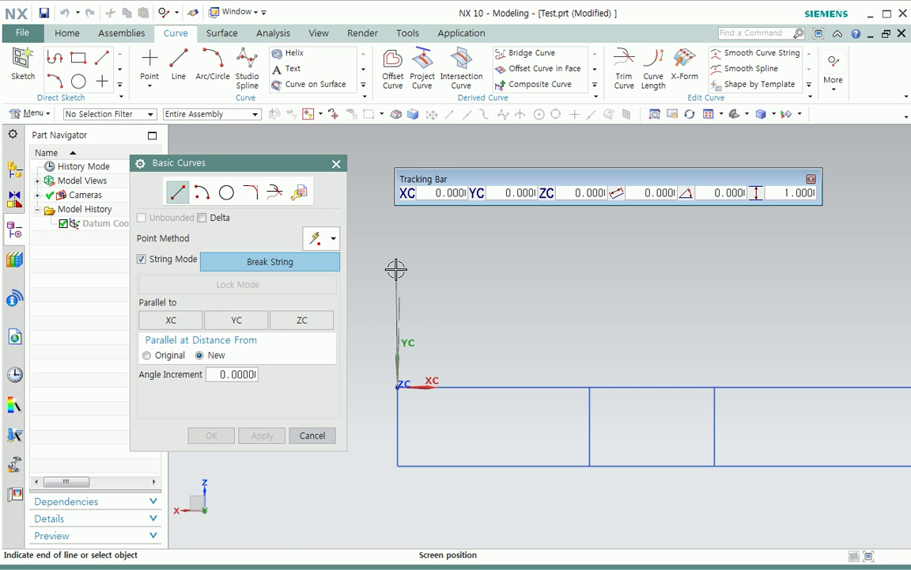
{"action": "left_click", "coordinate": [246, 327]}
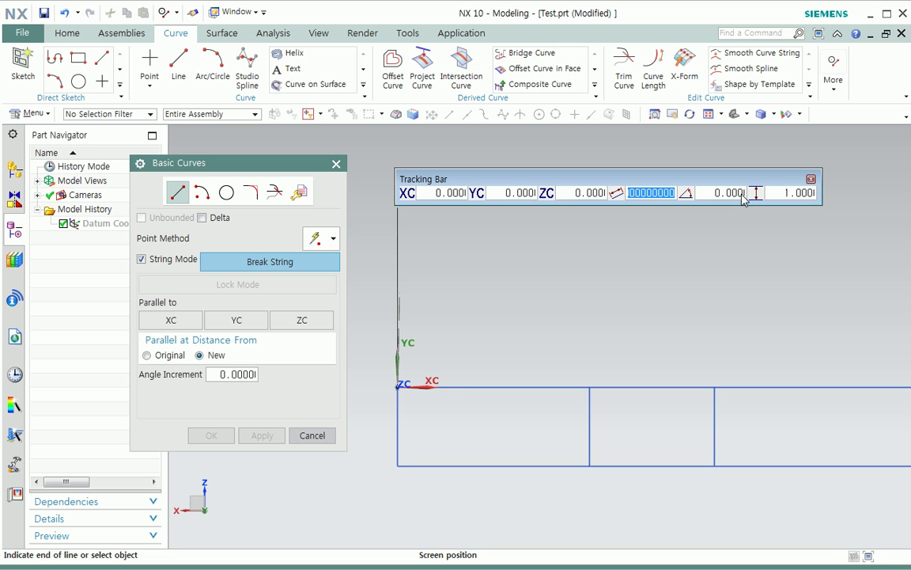
{"action": "type", "text": "16"}
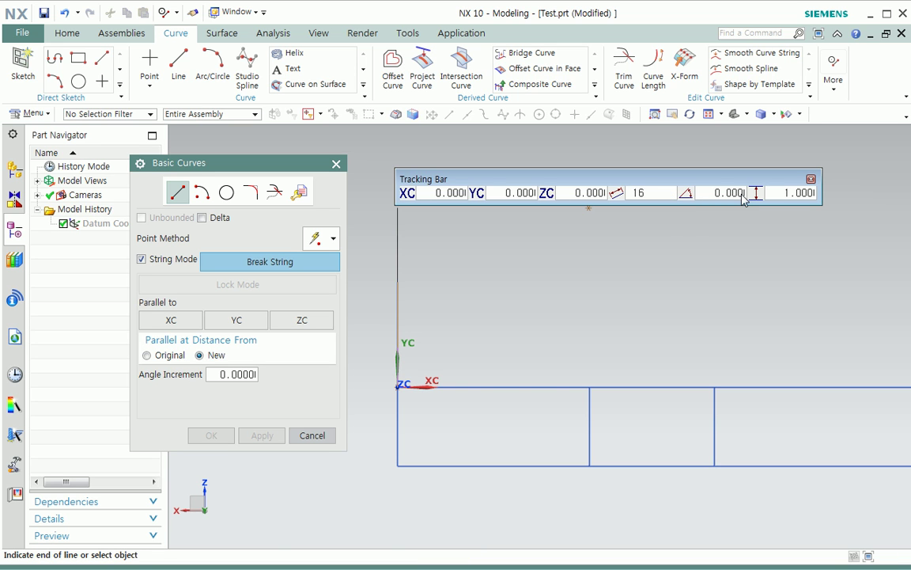
{"action": "key", "text": "Return"}
Continue the profile with a 37 mm line parallel to XC from the upper end of the vertical line.
{"action": "left_click", "coordinate": [170, 319]}
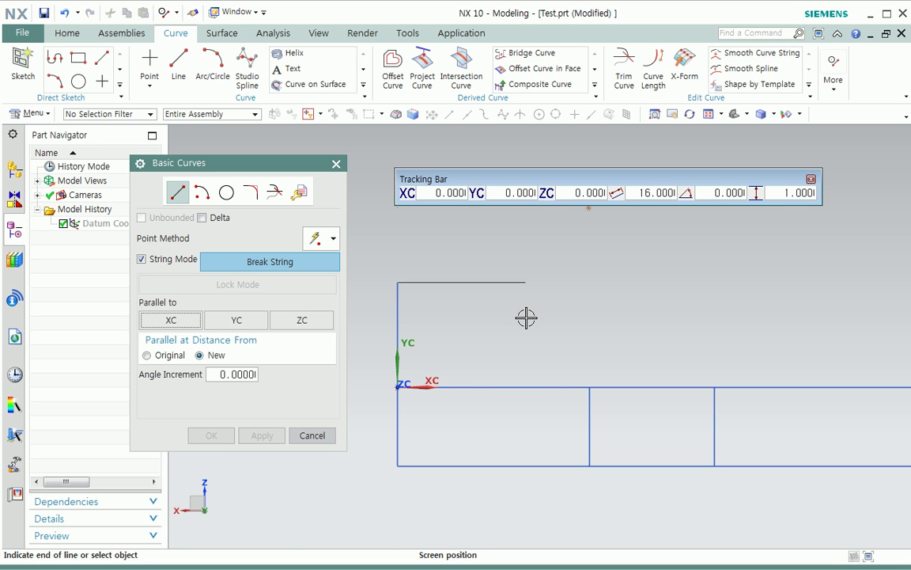
{"action": "left_click", "coordinate": [643, 198]}
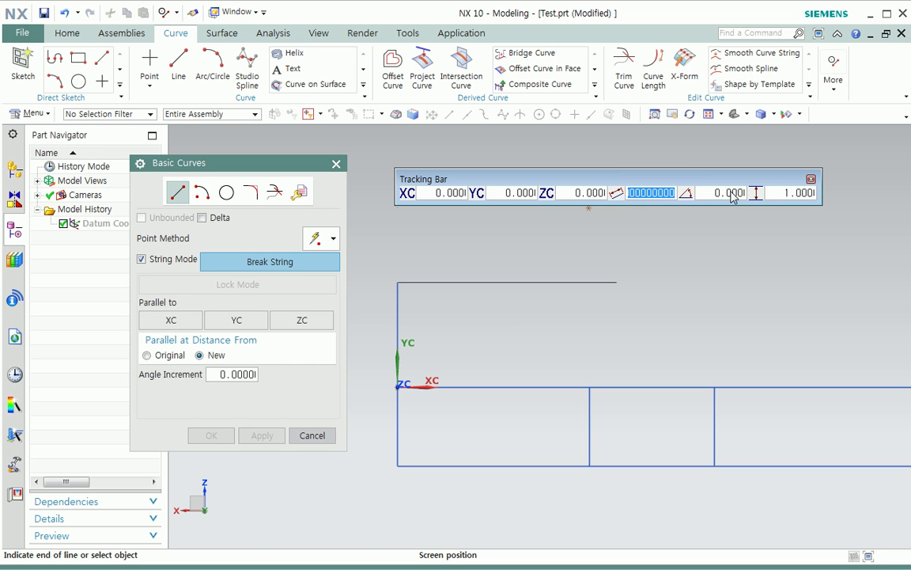
{"action": "type", "text": "37"}
{"action": "key", "text": "Return"}
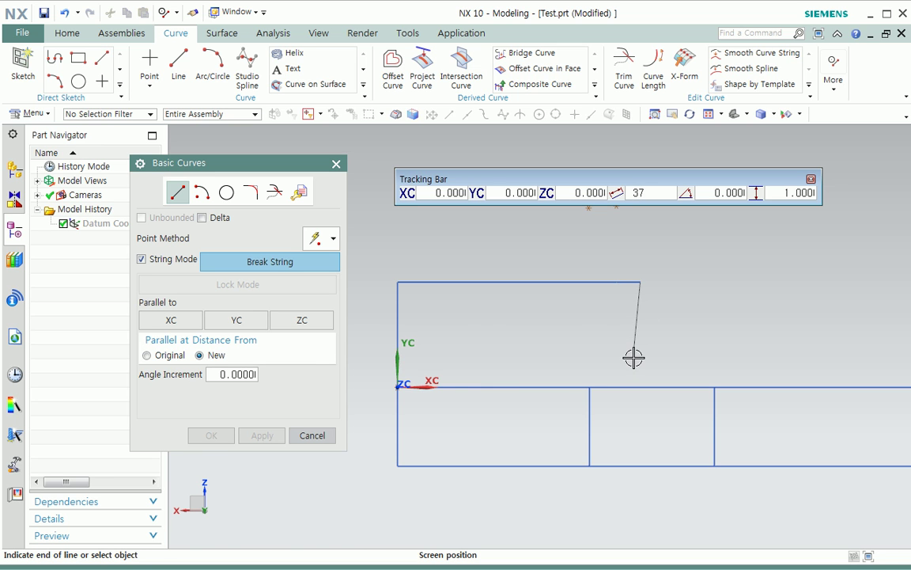
Add the slot's first side as a 7 mm line at 270 degrees, running down from the end of the 37 mm line.
{"action": "left_click", "coordinate": [237, 321]}
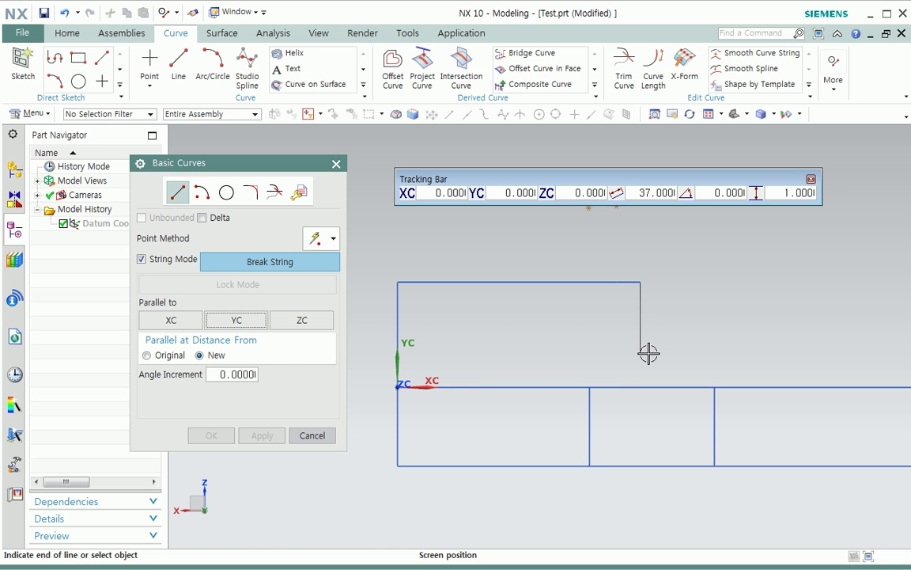
{"action": "left_click", "coordinate": [649, 194]}
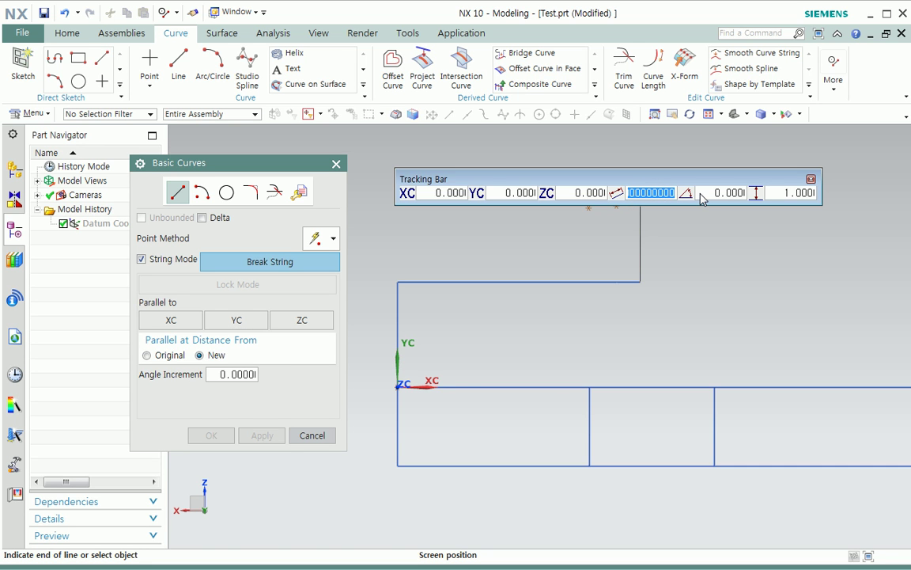
{"action": "type", "text": "7."}
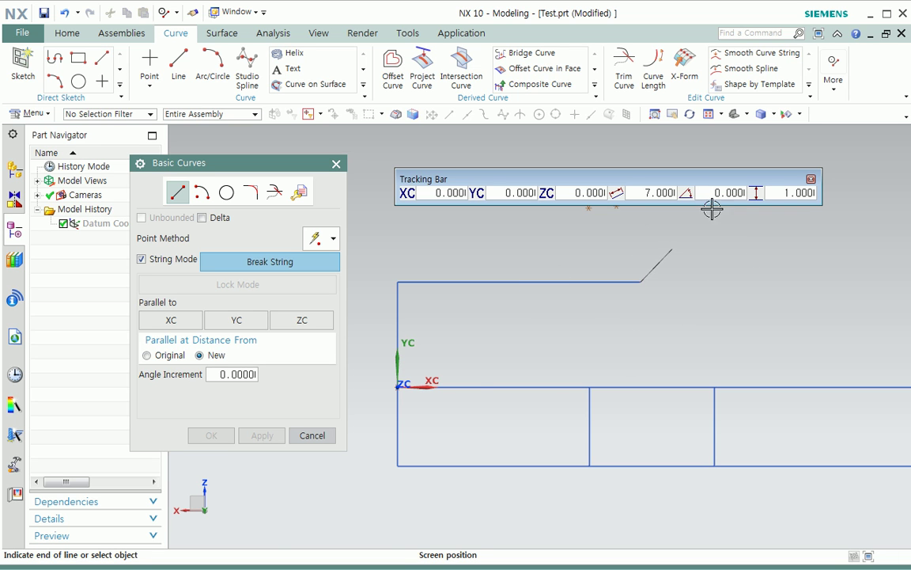
{"action": "double_click", "coordinate": [714, 195]}
{"action": "type", "text": "270"}
{"action": "key", "text": "Return"}
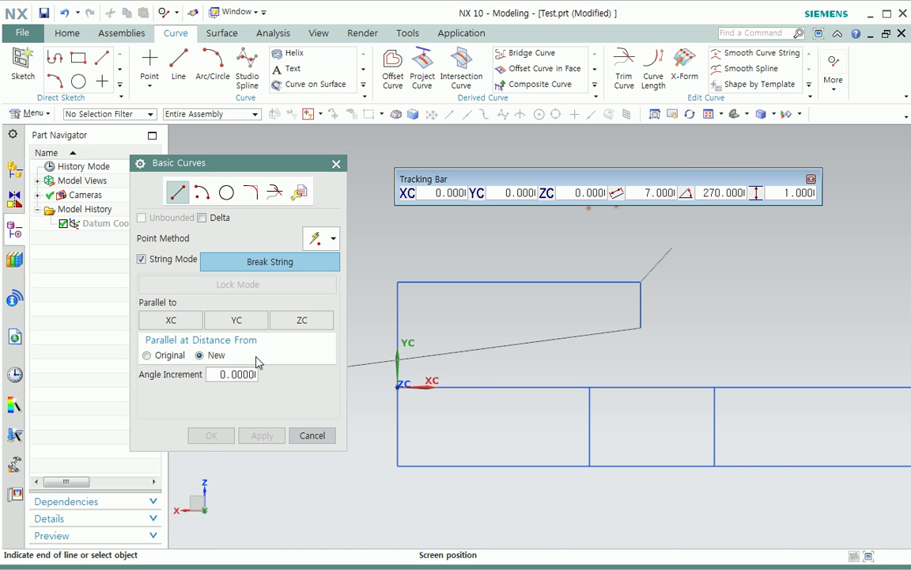
Add the slot's bottom as a 10 mm line parallel to XC from the lower end of its first side.
{"action": "left_click", "coordinate": [175, 322]}
{"action": "double_click", "coordinate": [649, 194]}
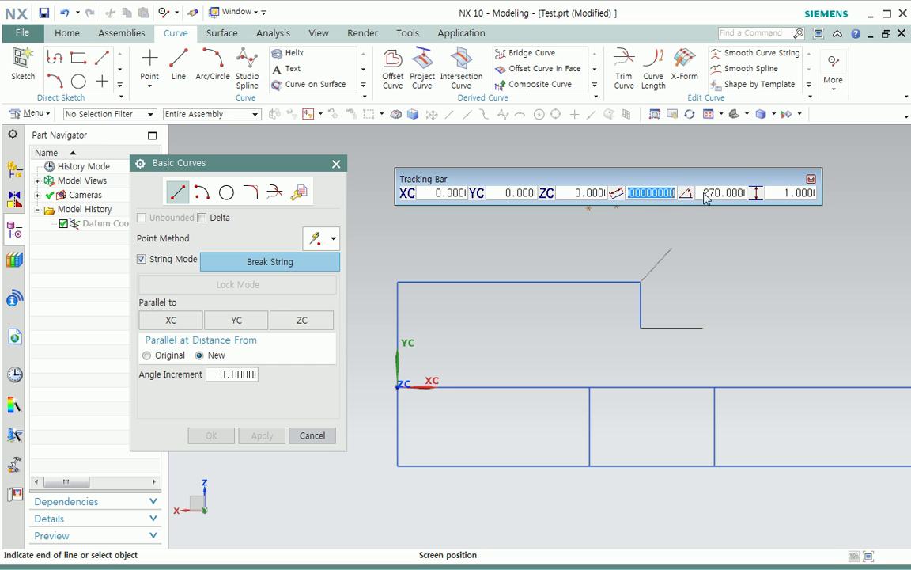
{"action": "type", "text": "10"}
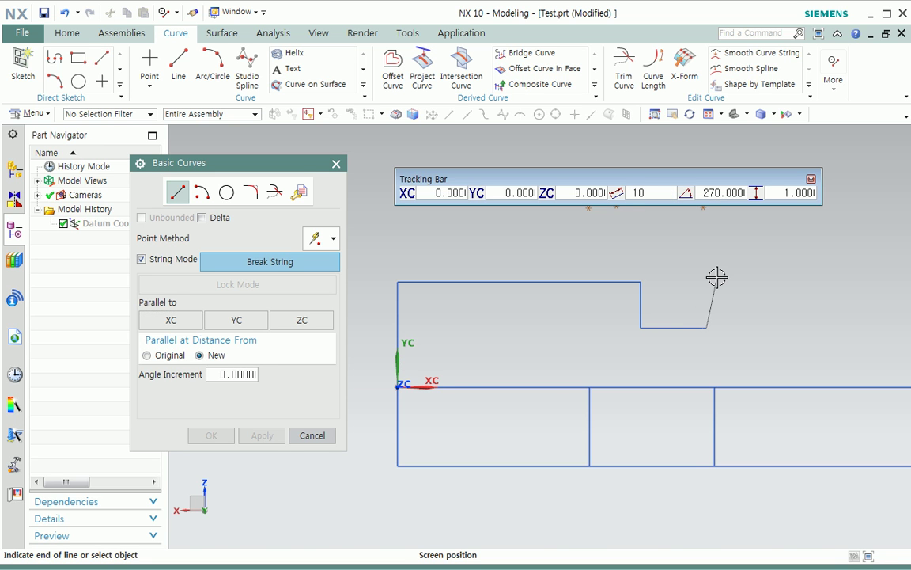
Add the slot's second side as a 7 mm line parallel to the first side, running up from the slot bottom's end.
{"action": "scroll", "coordinate": [715, 275], "scroll_direction": "up", "scroll_amount": 2}
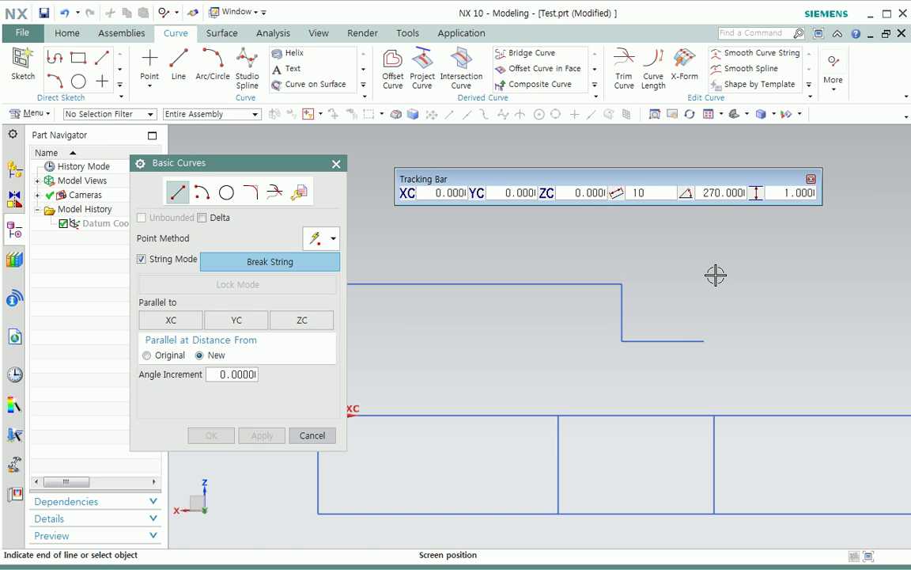
{"action": "left_click", "coordinate": [630, 301]}
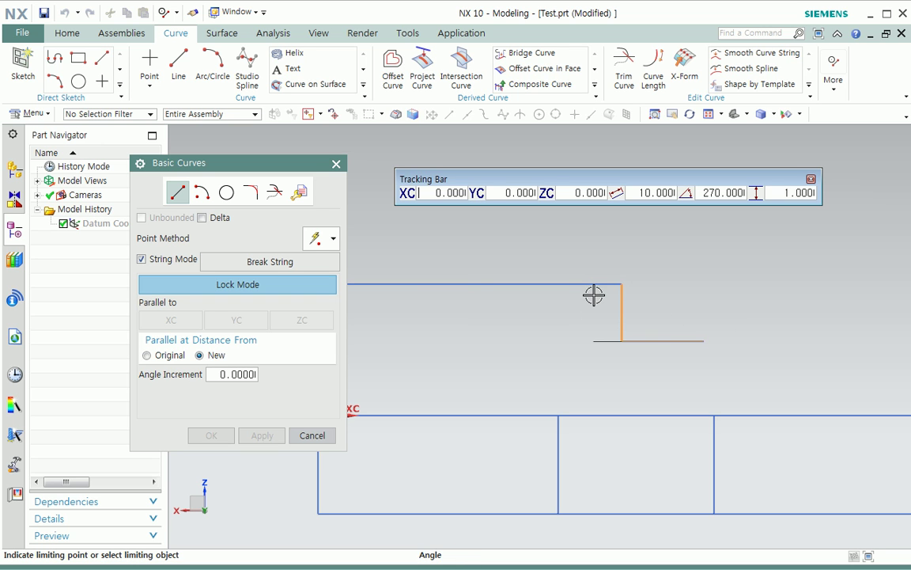
{"action": "left_click", "coordinate": [696, 332]}
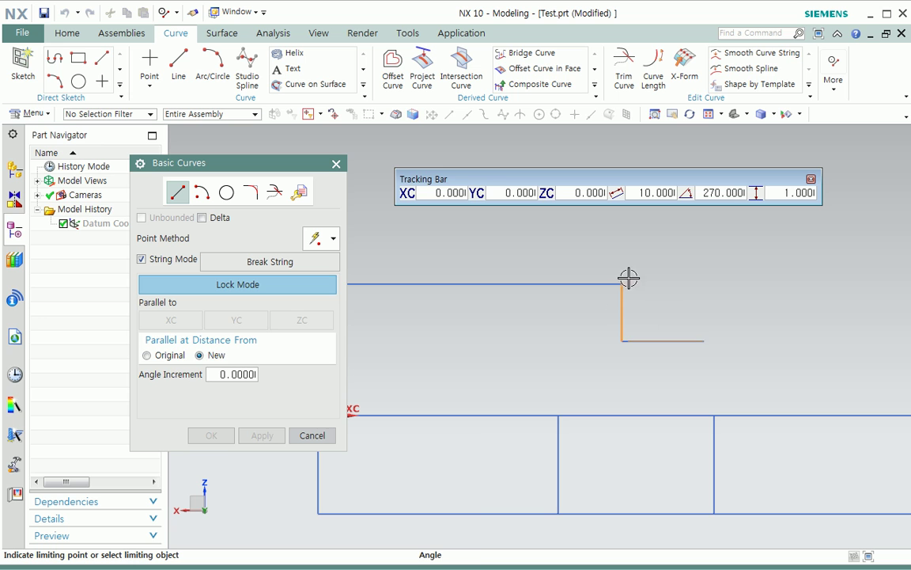
{"action": "left_click_drag", "start_coordinate": [641, 195], "coordinate": [716, 198]}
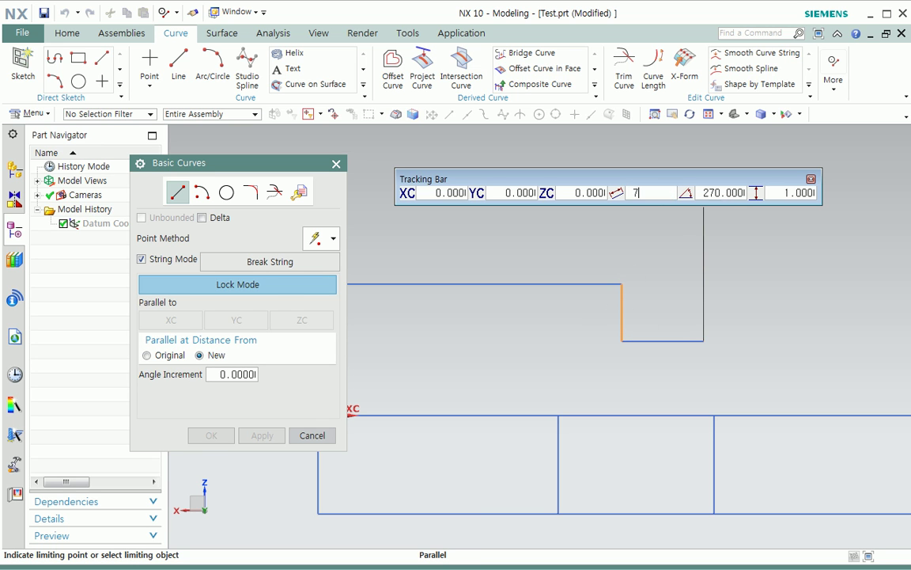
{"action": "type", "text": "7"}
{"action": "key", "text": "Return"}
Continue the profile from the slot's upper end with a line parallel to the base's upper edge, limited by the base's end edge.
{"action": "scroll", "coordinate": [814, 315], "scroll_direction": "down", "scroll_amount": 2}
{"action": "middle_click_drag", "start_coordinate": [844, 331], "coordinate": [610, 306], "text": "shift"}
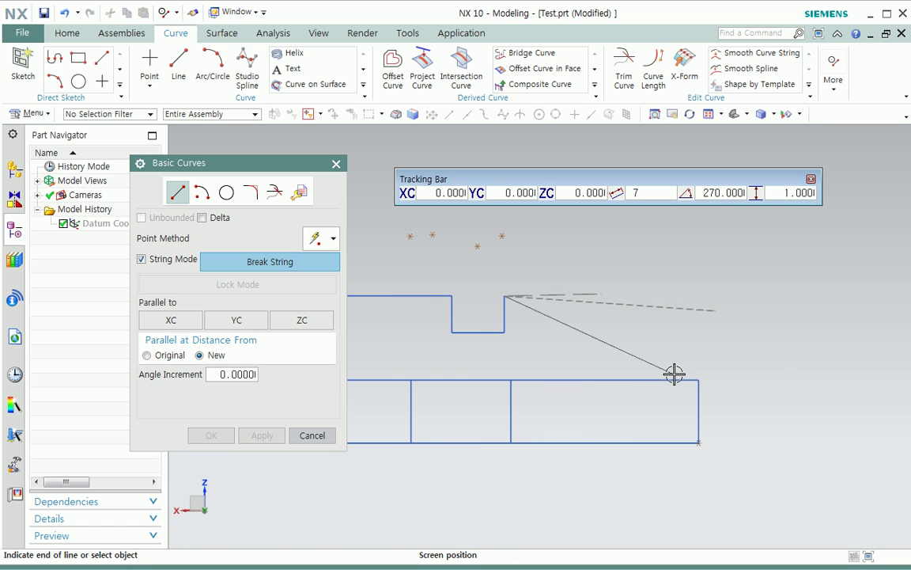
{"action": "middle_click", "coordinate": [718, 307]}
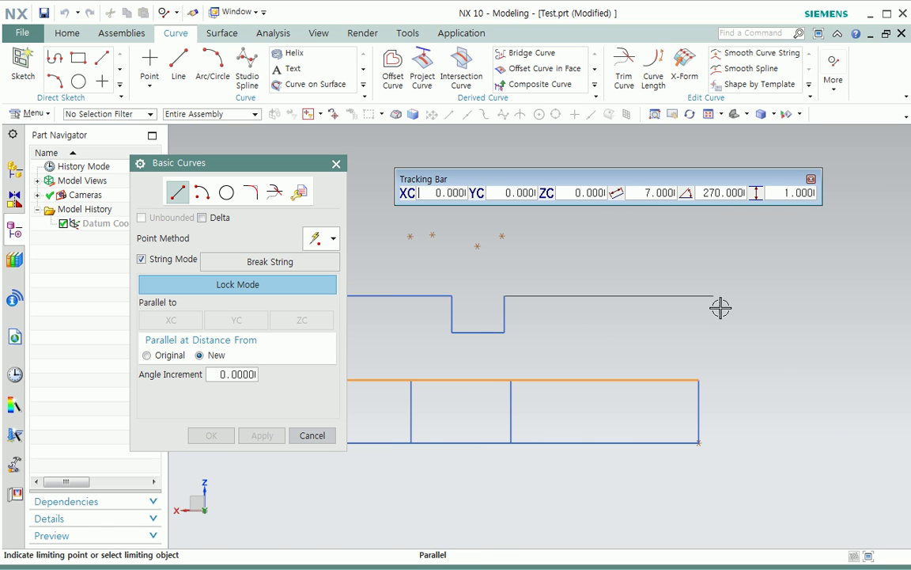
{"action": "left_click", "coordinate": [703, 396]}
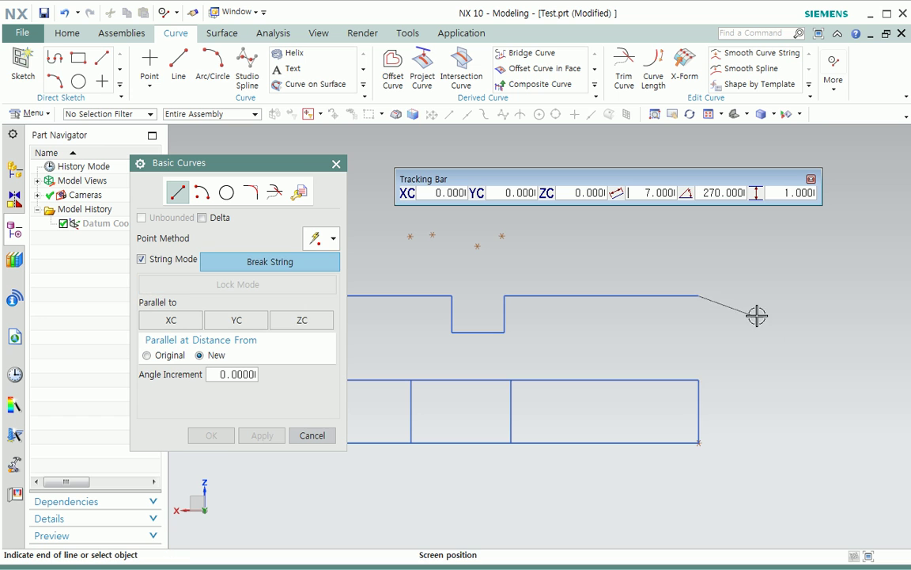
Close the profile with a vertical line down to the base's upper corner, end the string, and exit Basic Curves.
{"action": "left_click", "coordinate": [698, 380]}
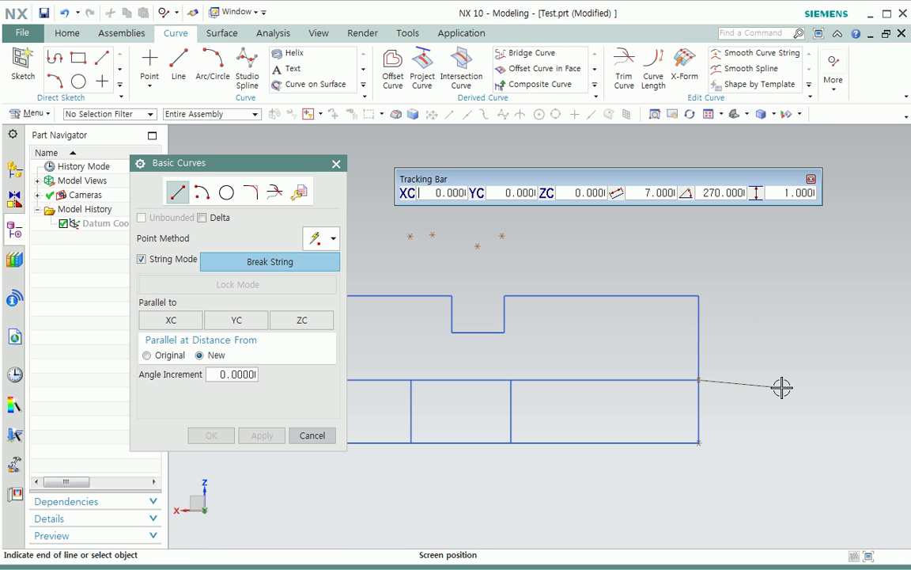
{"action": "middle_click", "coordinate": [782, 388]}
{"action": "key", "text": "ctrl+f"}
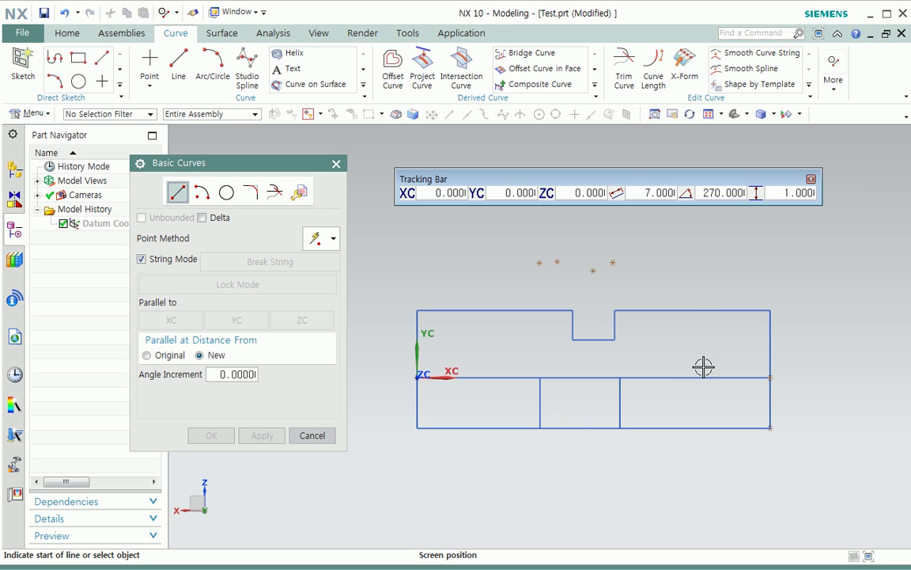
{"action": "middle_click_drag", "start_coordinate": [683, 487], "coordinate": [691, 509], "text": "shift"}
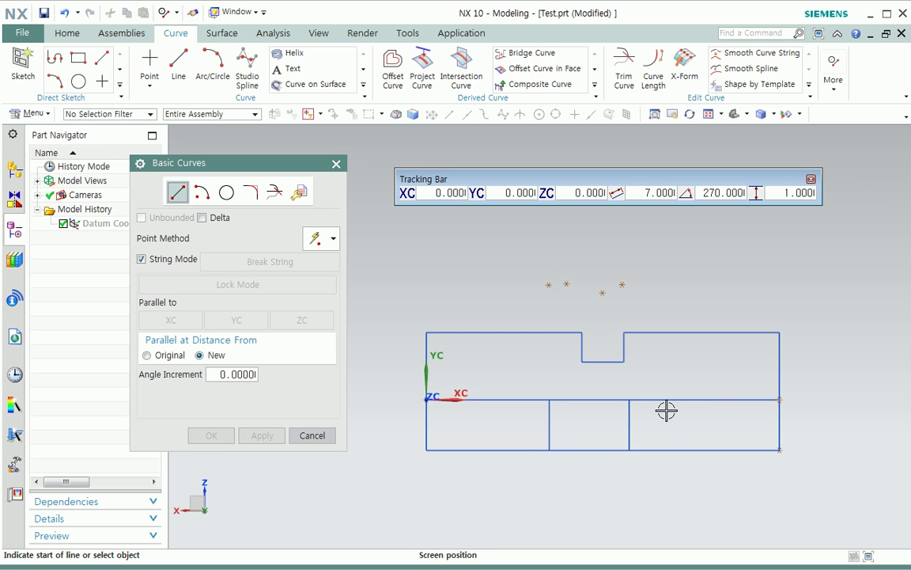
{"action": "left_click", "coordinate": [333, 440]}
Copy the eight slotted-profile curves 22 mm toward the hole side of the base with Move Object, using the reversed depth direction and Create Trace Lines.
{"action": "middle_click_drag", "start_coordinate": [647, 431], "coordinate": [665, 448]}
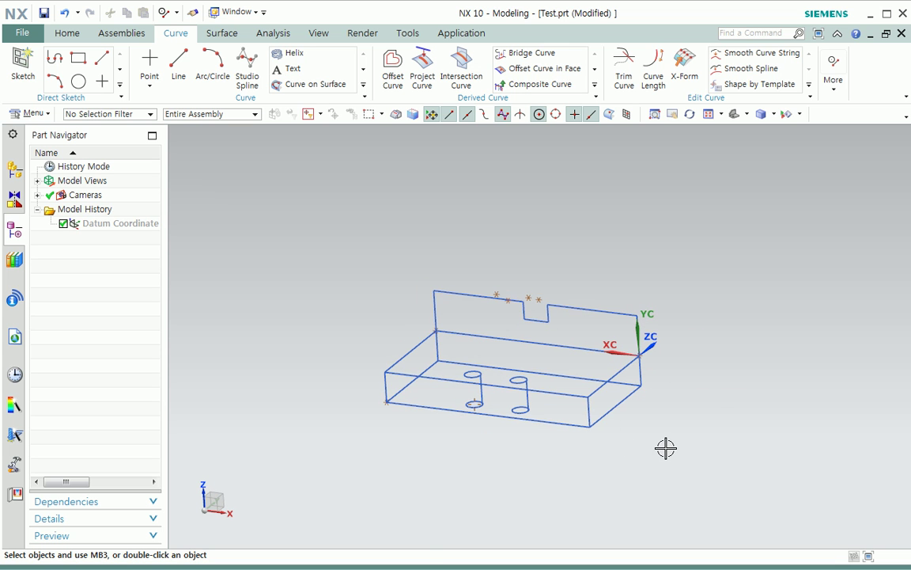
{"action": "scroll", "coordinate": [573, 378], "scroll_direction": "up", "scroll_amount": 3}
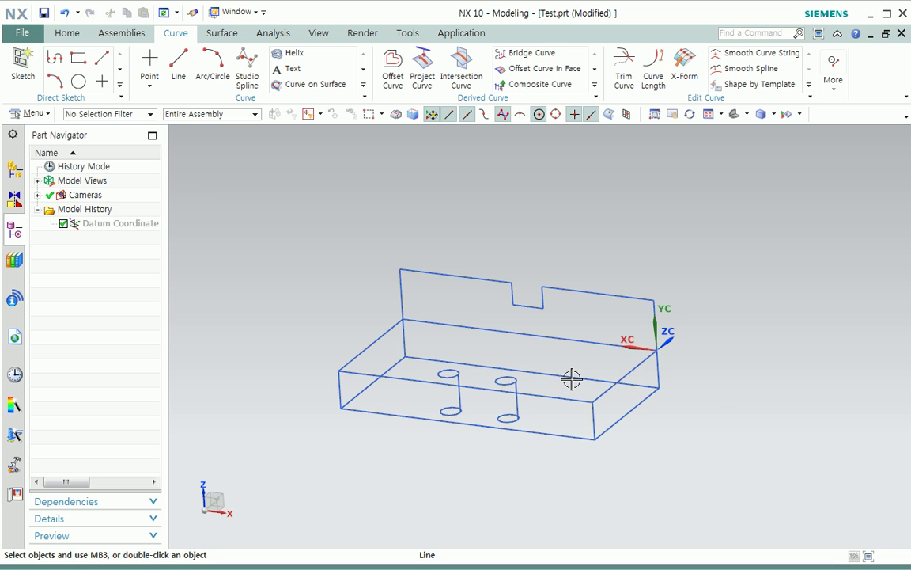
{"action": "scroll", "coordinate": [704, 394], "scroll_direction": "up", "scroll_amount": 1}
{"action": "key", "text": "ctrl+t"}
{"action": "middle_click_drag", "start_coordinate": [756, 383], "coordinate": [788, 371], "text": "shift"}
{"action": "left_click_drag", "start_coordinate": [423, 215], "coordinate": [795, 373]}
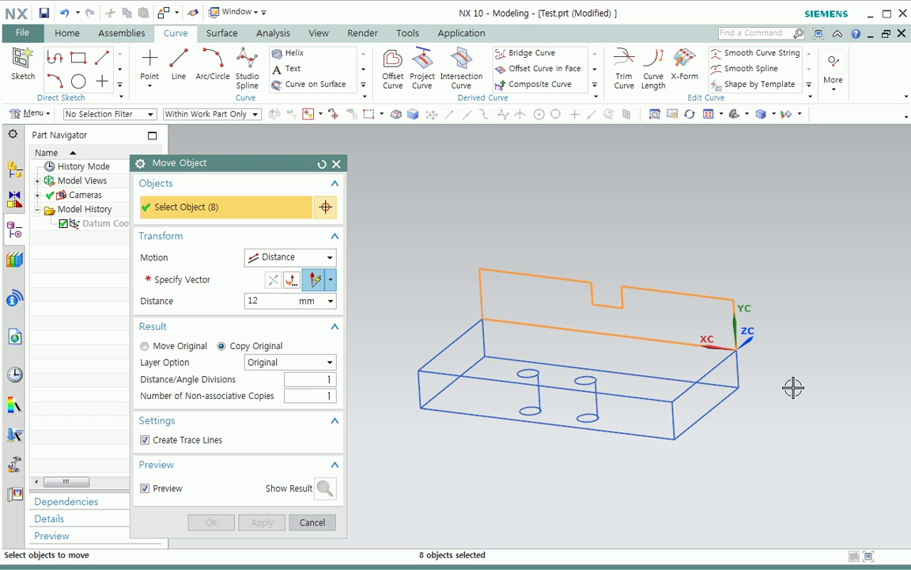
{"action": "left_click", "coordinate": [190, 279]}
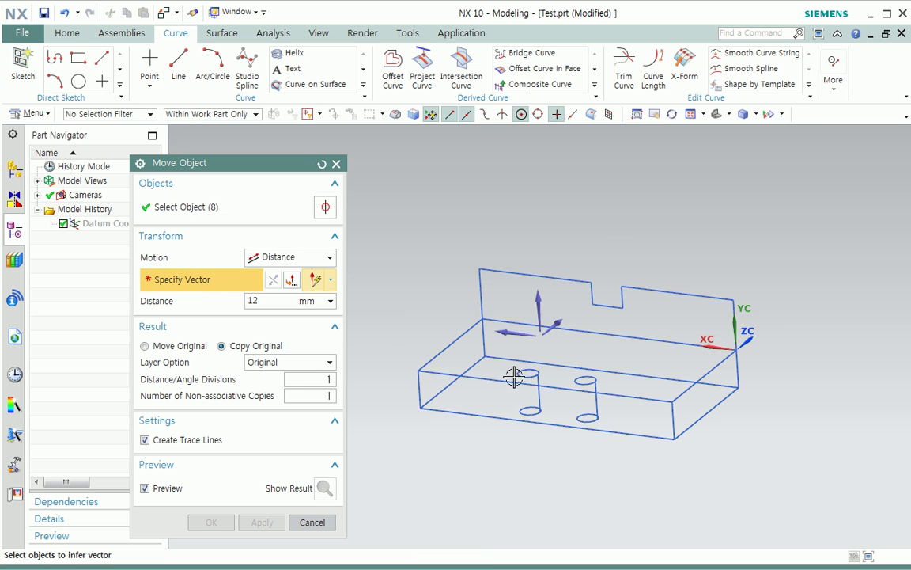
{"action": "left_click", "coordinate": [521, 290]}
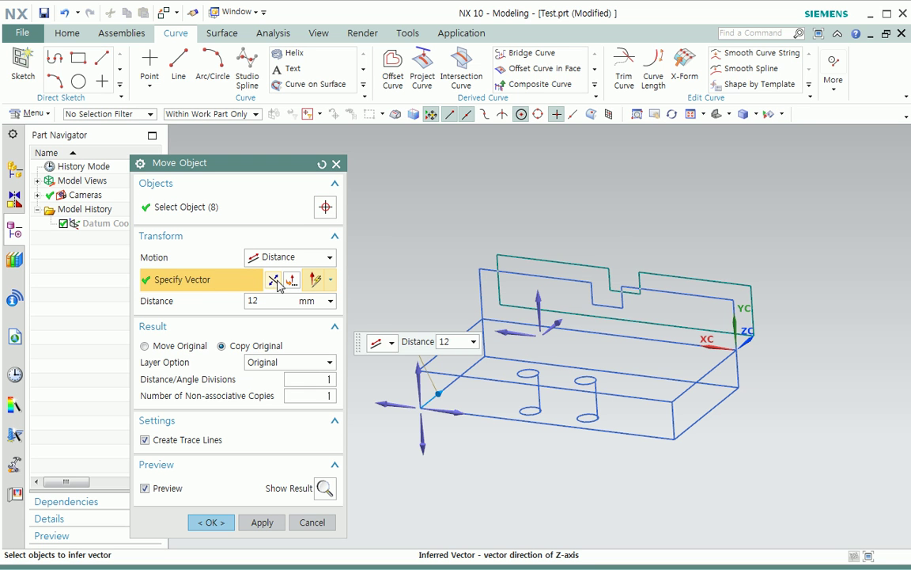
{"action": "left_click", "coordinate": [292, 280]}
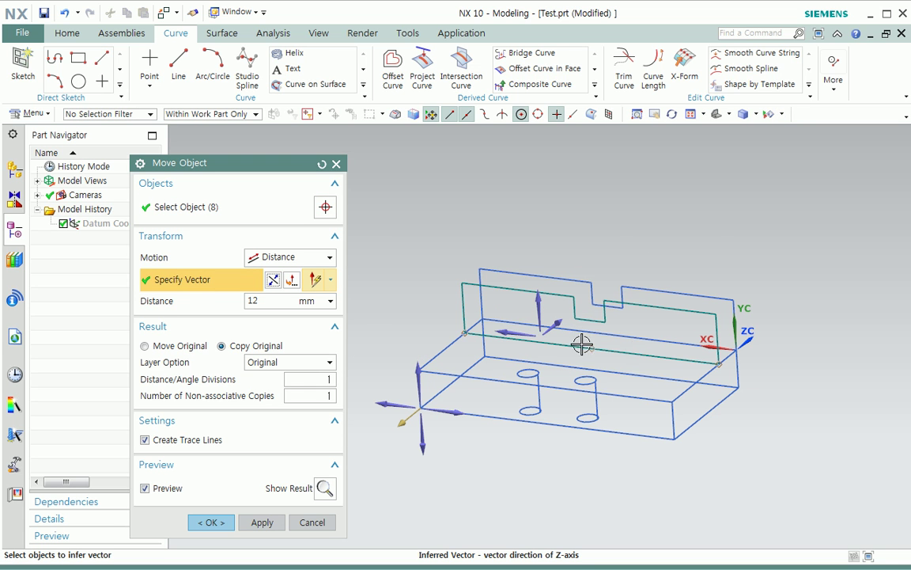
{"action": "left_click", "coordinate": [269, 302]}
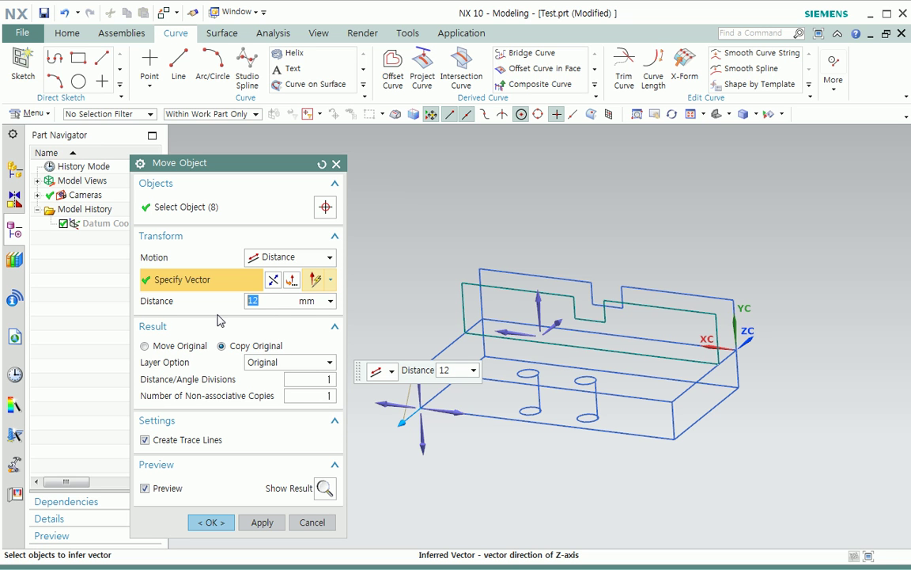
{"action": "type", "text": "22"}
{"action": "key", "text": "Tab"}
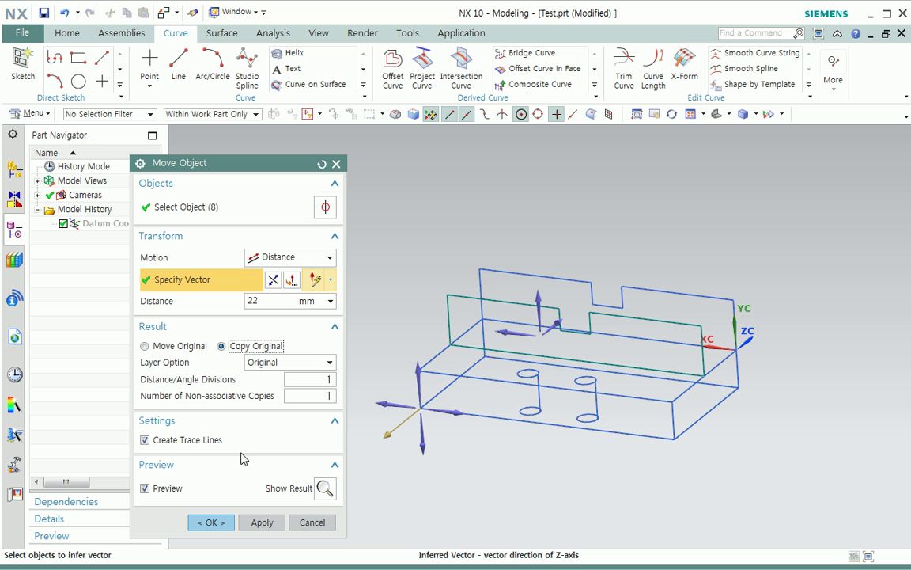
{"action": "left_click", "coordinate": [324, 489]}
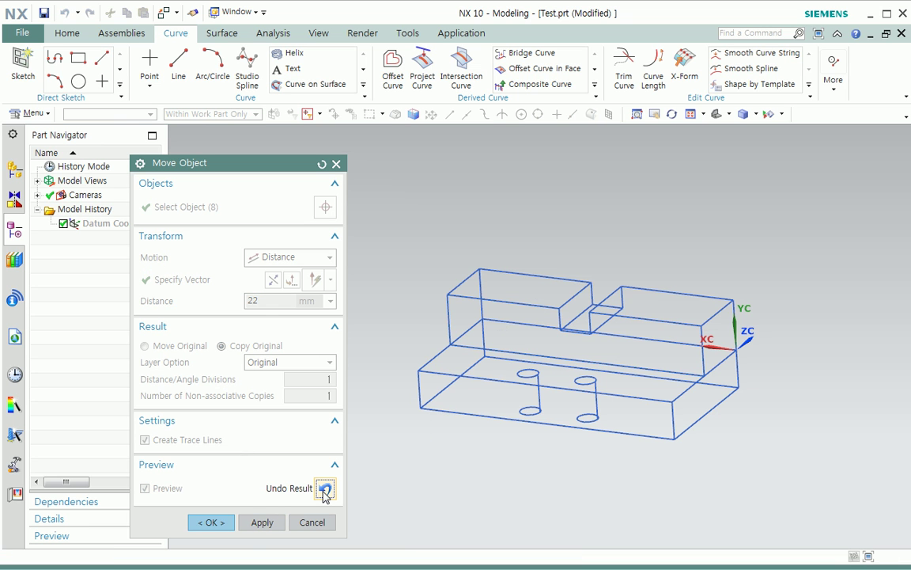
{"action": "left_click", "coordinate": [207, 522]}
Check the upper step dimensions on the metric drawing slide, and return to the NX model.
{"action": "middle_click_drag", "start_coordinate": [352, 484], "coordinate": [419, 473]}
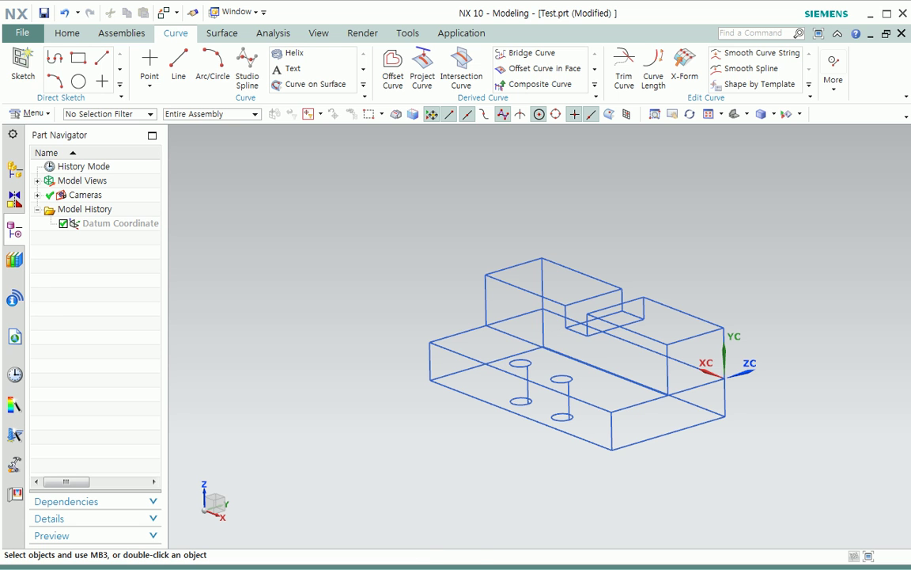
{"action": "key", "text": "alt+Tab"}
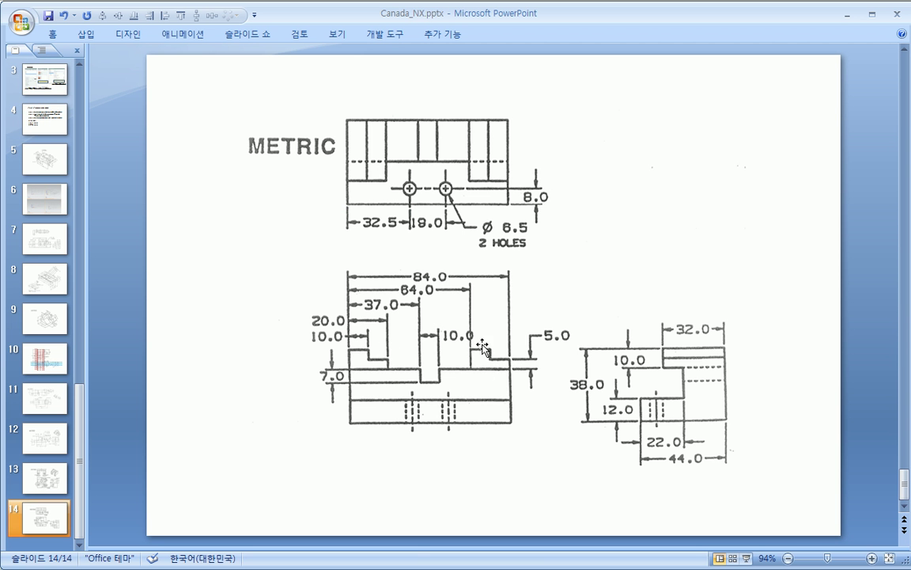
{"action": "key", "text": "alt+Tab"}
Move the WCS origin to the slotted block's upper rear corner at the far end of XC.
{"action": "middle_click_drag", "start_coordinate": [586, 424], "coordinate": [561, 455]}
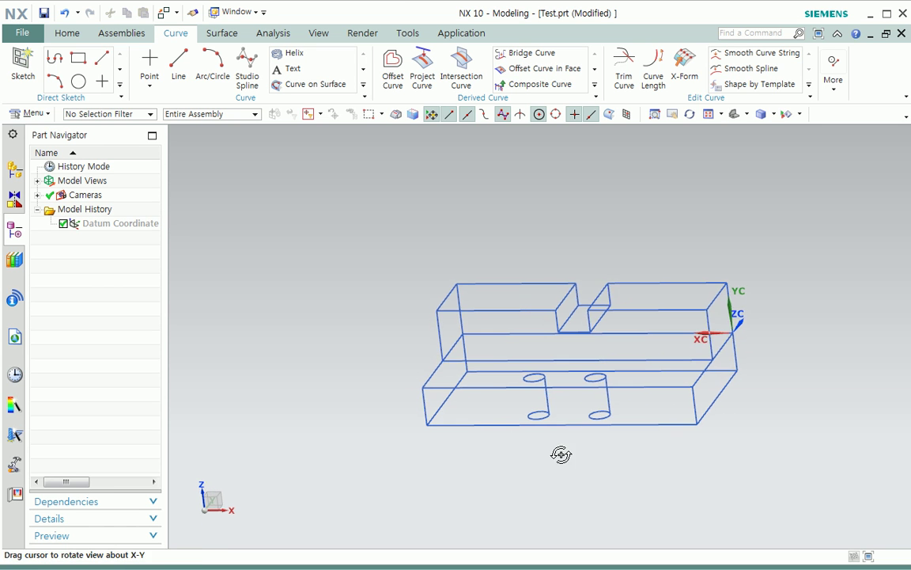
{"action": "double_click", "coordinate": [758, 329]}
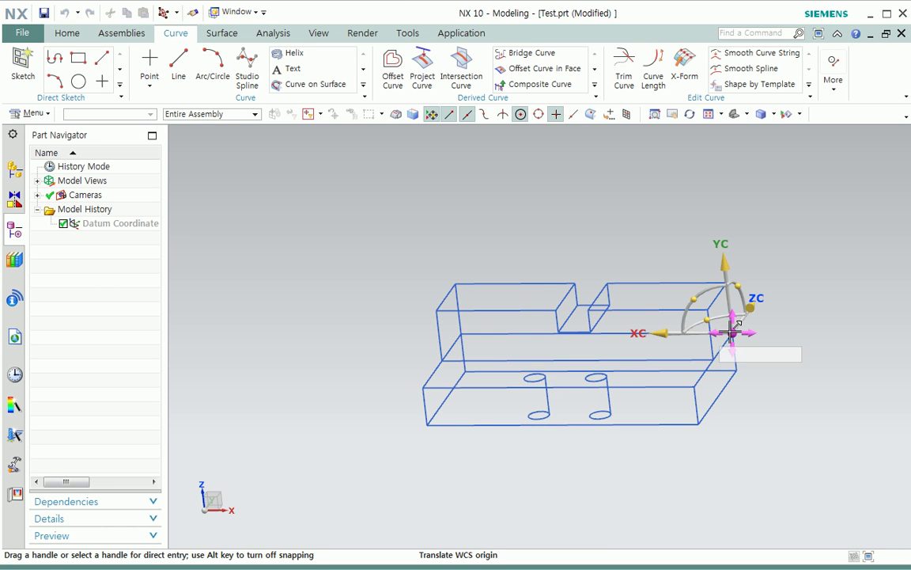
{"action": "left_click", "coordinate": [455, 282]}
Reverse the WCS XC axis to run from the new origin along the block's upper rear edge toward the slot.
{"action": "scroll", "coordinate": [500, 242], "scroll_direction": "up", "scroll_amount": 3}
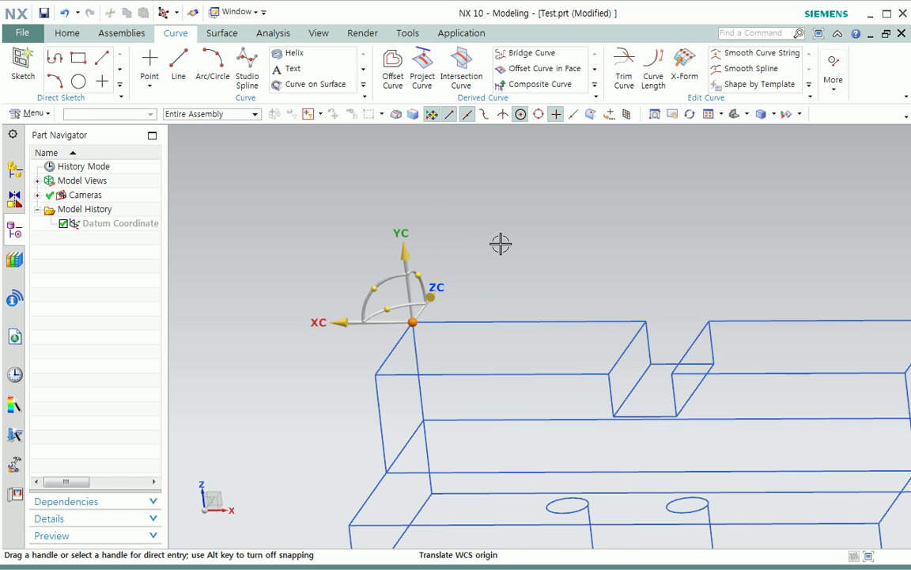
{"action": "left_click", "coordinate": [378, 322]}
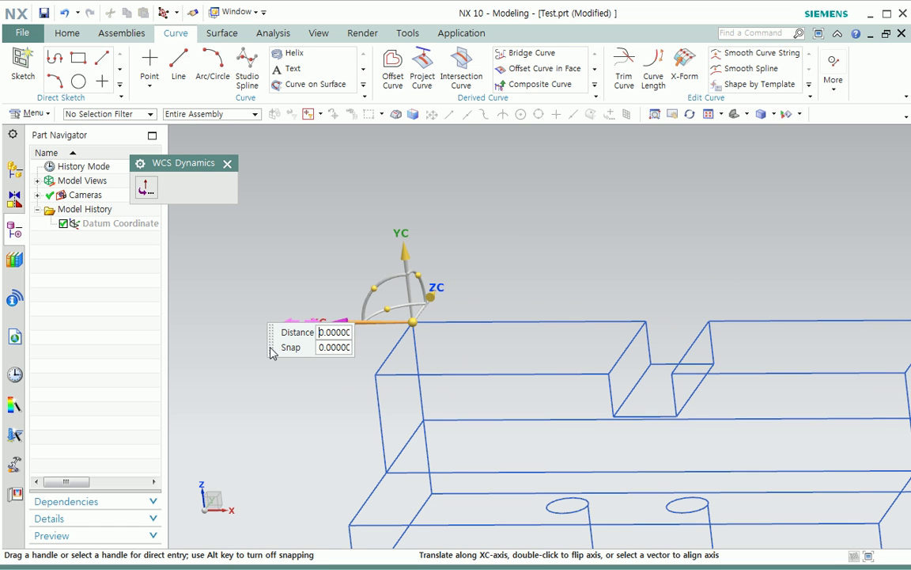
{"action": "double_click", "coordinate": [342, 324]}
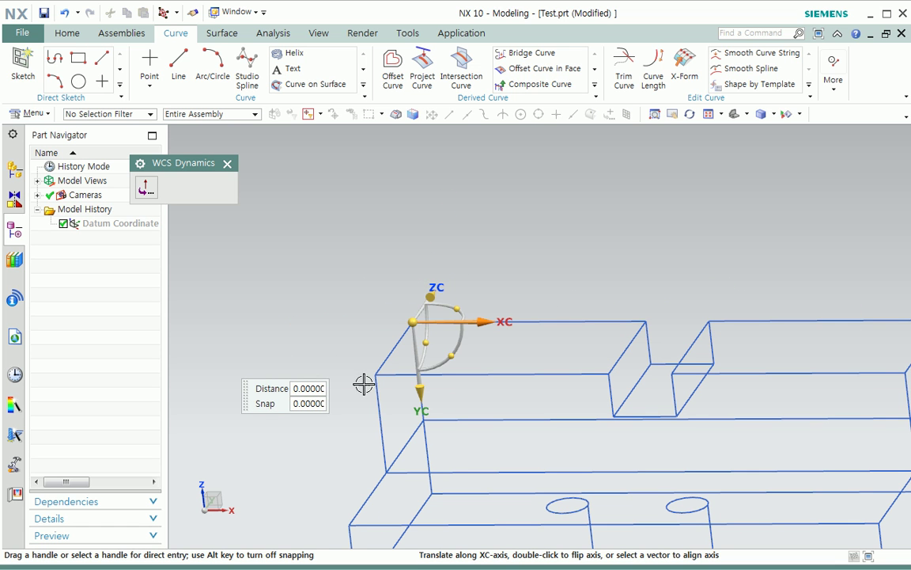
Align the WCS YC axis with the block's vertical edge, flip it to point upward, and accept the new orientation.
{"action": "left_click", "coordinate": [419, 390]}
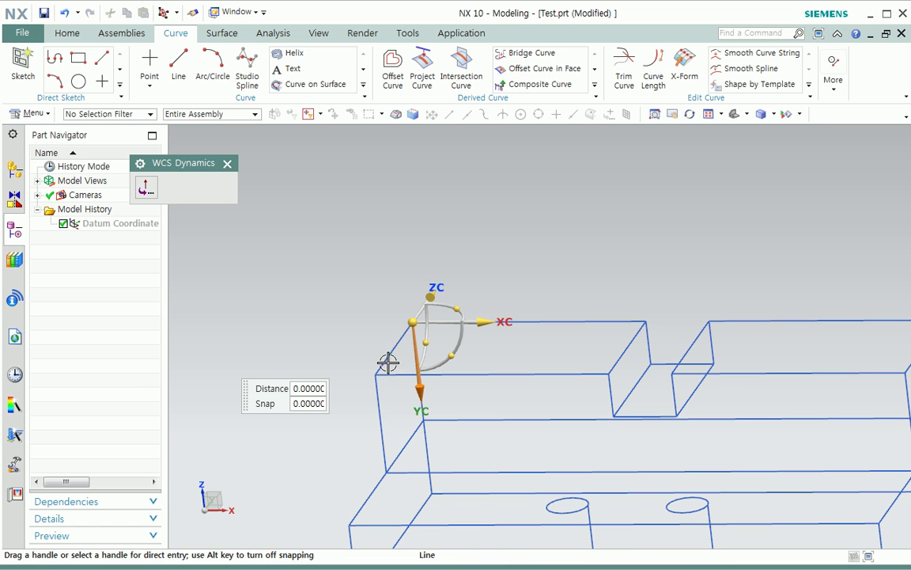
{"action": "left_click", "coordinate": [388, 363]}
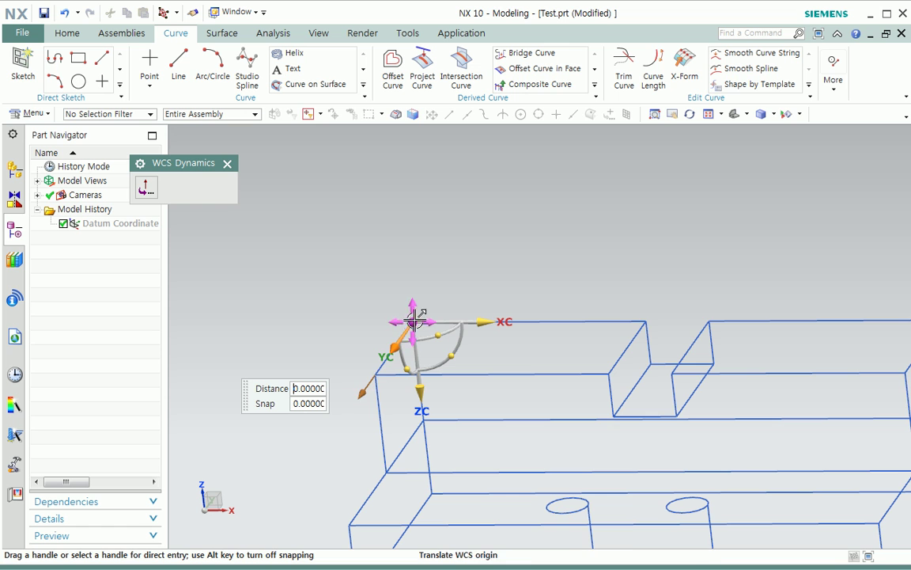
{"action": "scroll", "coordinate": [392, 339], "scroll_direction": "up", "scroll_amount": 3}
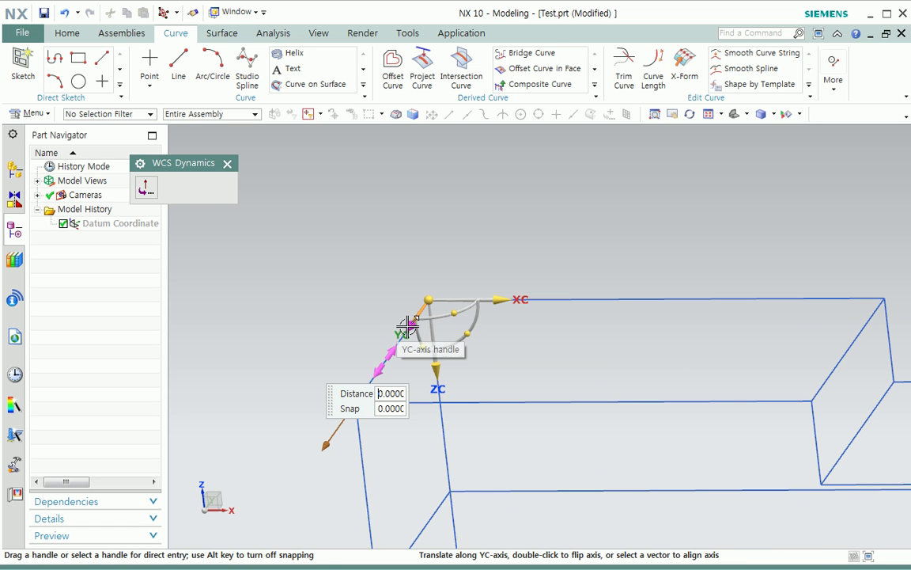
{"action": "left_click", "coordinate": [448, 431]}
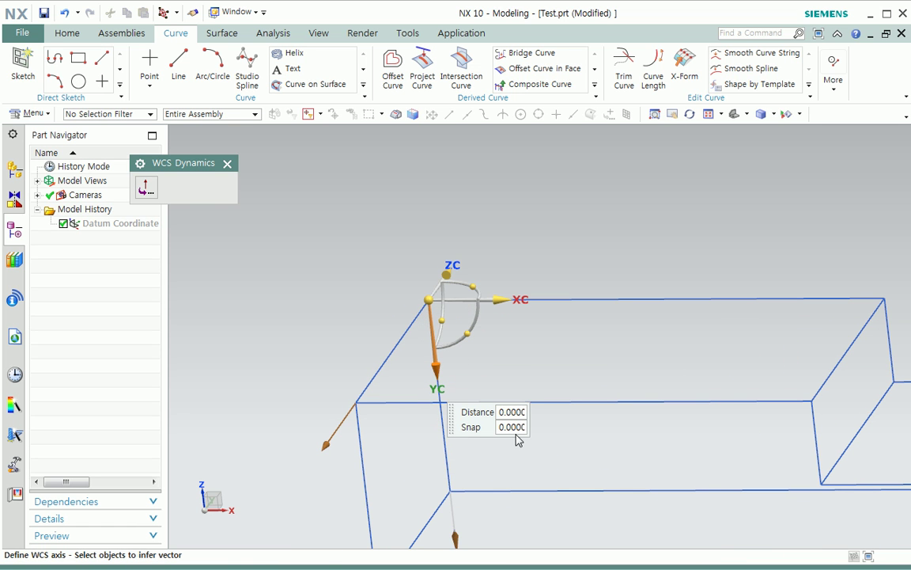
{"action": "double_click", "coordinate": [439, 365]}
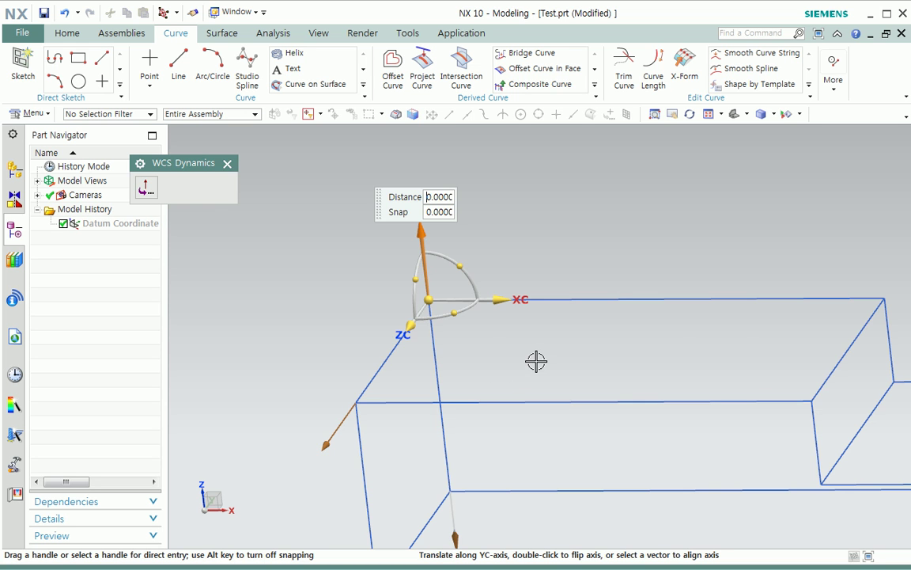
{"action": "middle_click", "coordinate": [534, 362]}
{"action": "middle_click_drag", "start_coordinate": [535, 360], "coordinate": [439, 398]}
{"action": "key", "text": "F8"}
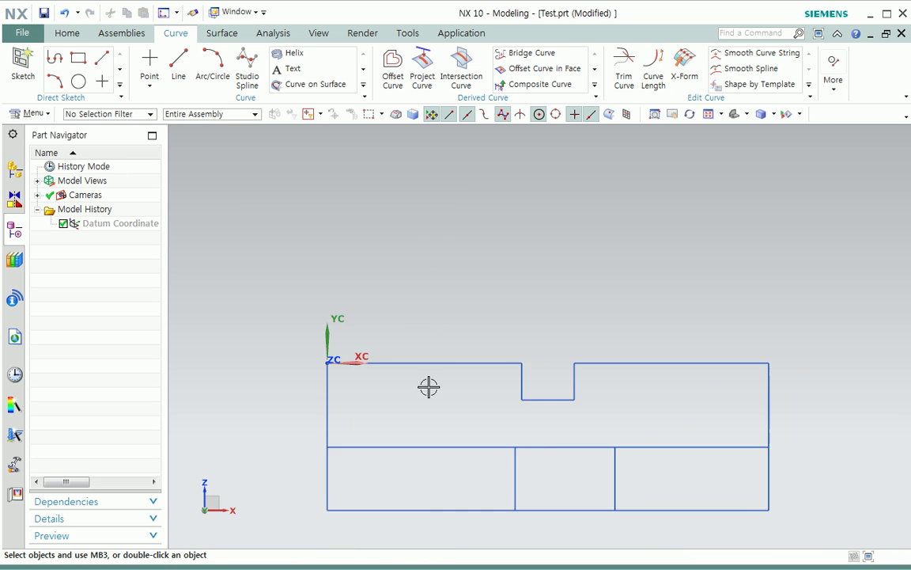
{"action": "scroll", "coordinate": [440, 250], "scroll_direction": "up", "scroll_amount": 1}
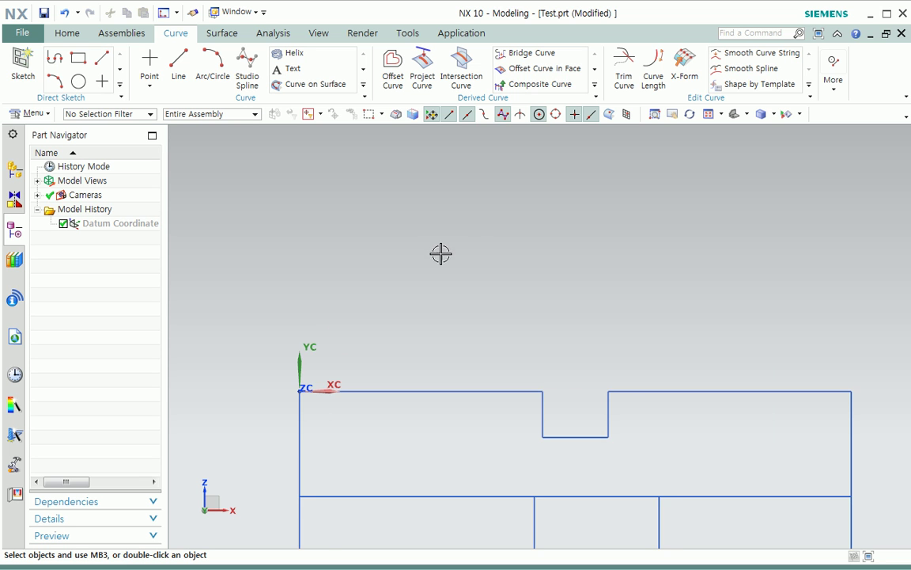
Draw a 10 mm vertical line along YC from the WCS origin (0, 0, 0) with Basic Curves.
{"action": "right_click", "coordinate": [543, 259]}
{"action": "left_click", "coordinate": [541, 234]}
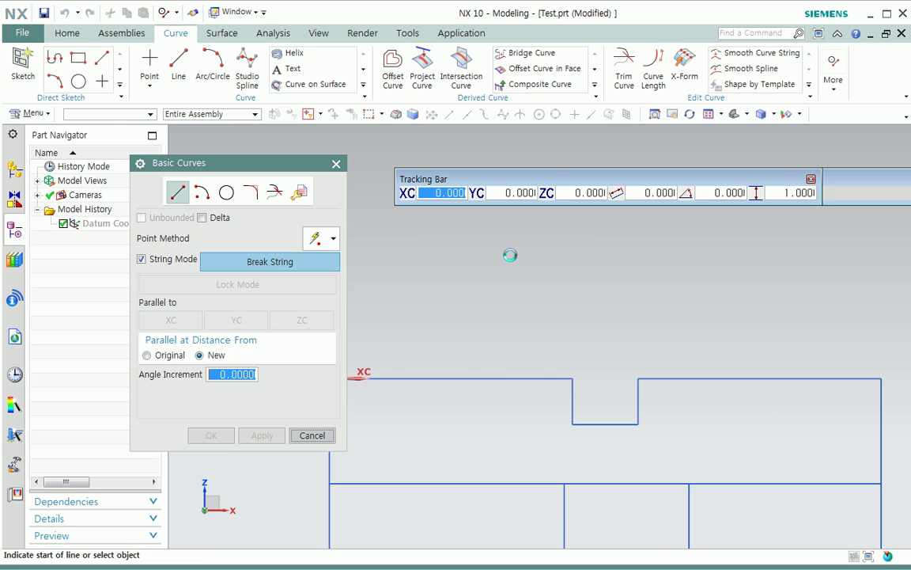
{"action": "middle_click_drag", "start_coordinate": [452, 274], "coordinate": [564, 268], "text": "shift"}
{"action": "left_click", "coordinate": [437, 195]}
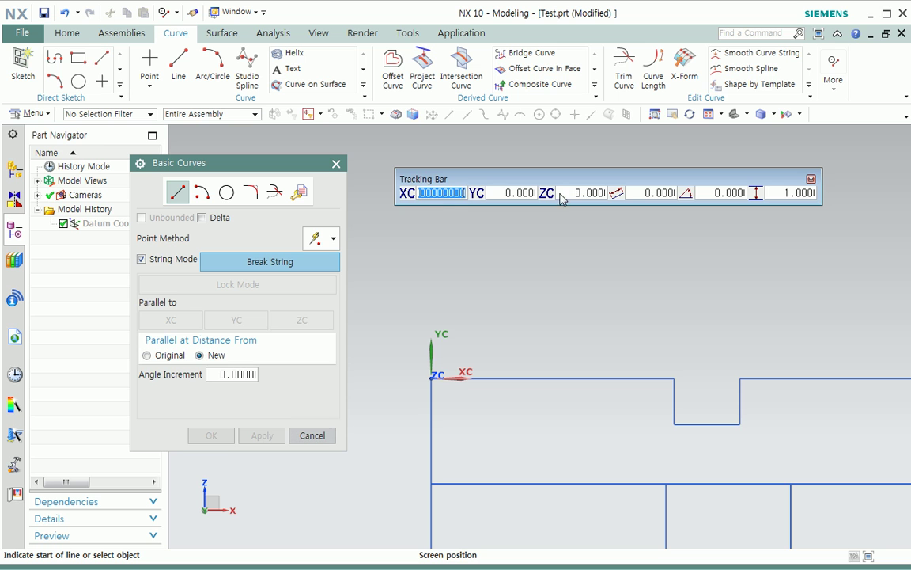
{"action": "type", "text": "0"}
{"action": "key", "text": "Tab"}
{"action": "type", "text": "0"}
{"action": "left_click", "coordinate": [566, 198]}
{"action": "type", "text": "0"}
{"action": "key", "text": "Return"}
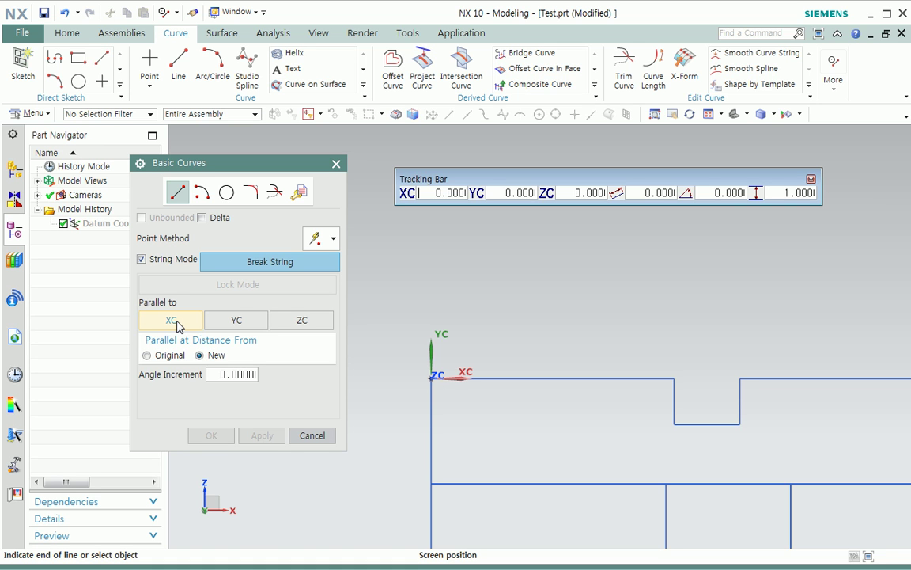
{"action": "left_click", "coordinate": [234, 319]}
{"action": "type", "text": "10"}
{"action": "key", "text": "Return"}
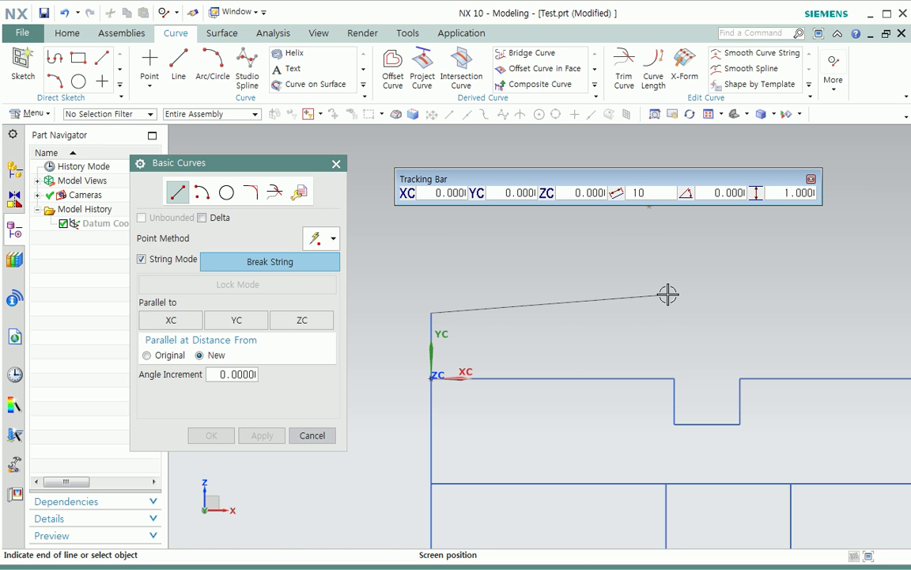
Continue the profile with a 10 mm line along XC and a 5 mm line downward at 270 degrees.
{"action": "left_click", "coordinate": [150, 320]}
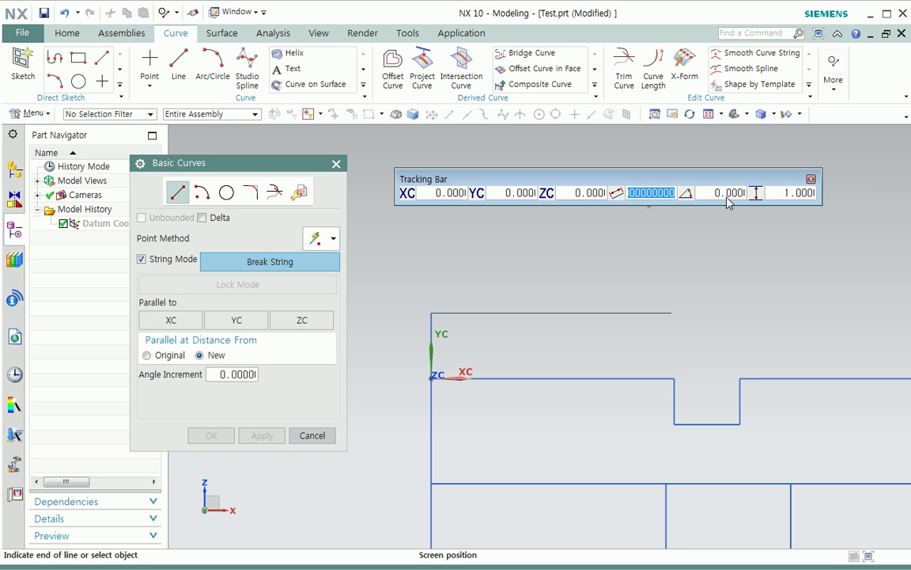
{"action": "type", "text": "10"}
{"action": "key", "text": "Return"}
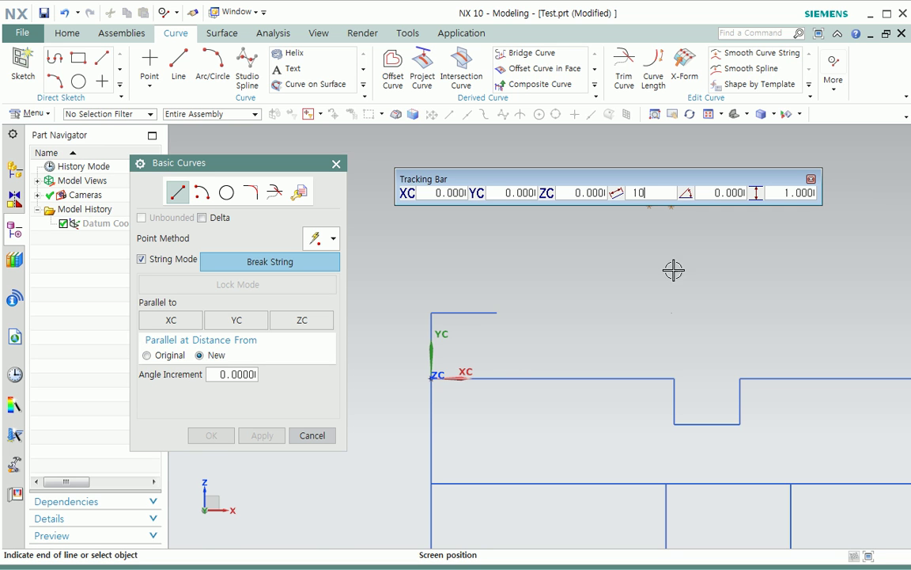
{"action": "left_click", "coordinate": [255, 320]}
{"action": "key", "text": "Tab"}
{"action": "type", "text": "5"}
{"action": "key", "text": "Tab"}
{"action": "type", "text": "270"}
{"action": "key", "text": "Return"}
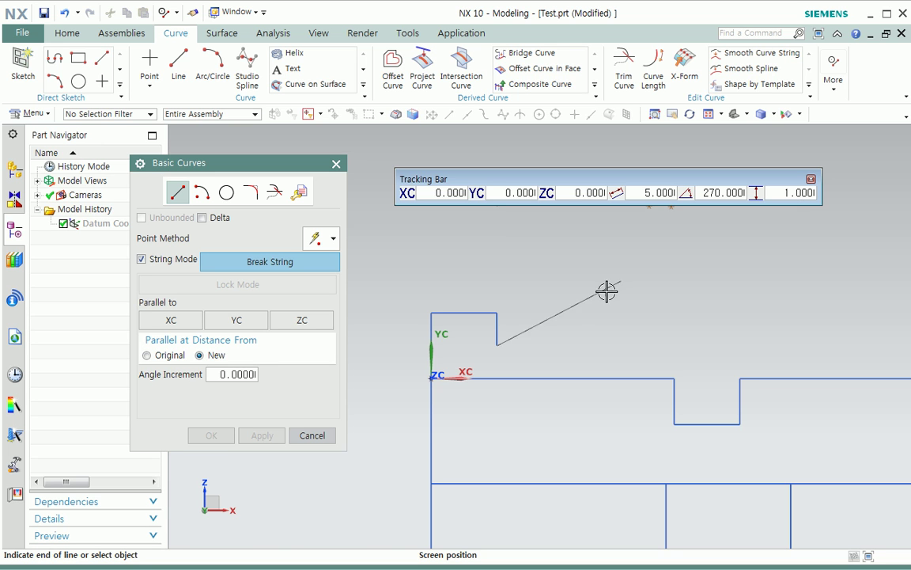
Add the second step's 10 mm tread along XC and drop a vertical line from its end to the block's upper edge.
{"action": "left_click", "coordinate": [171, 320]}
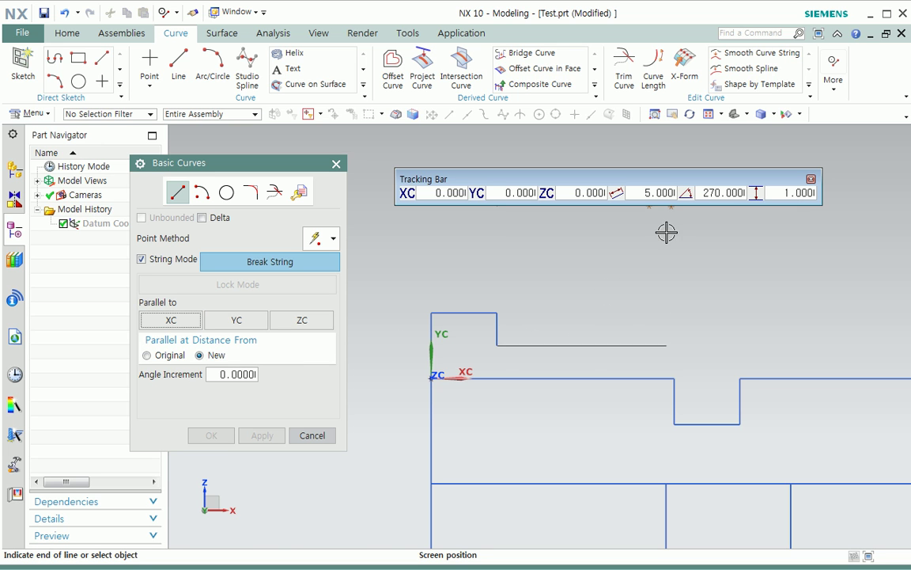
{"action": "key", "text": "Tab"}
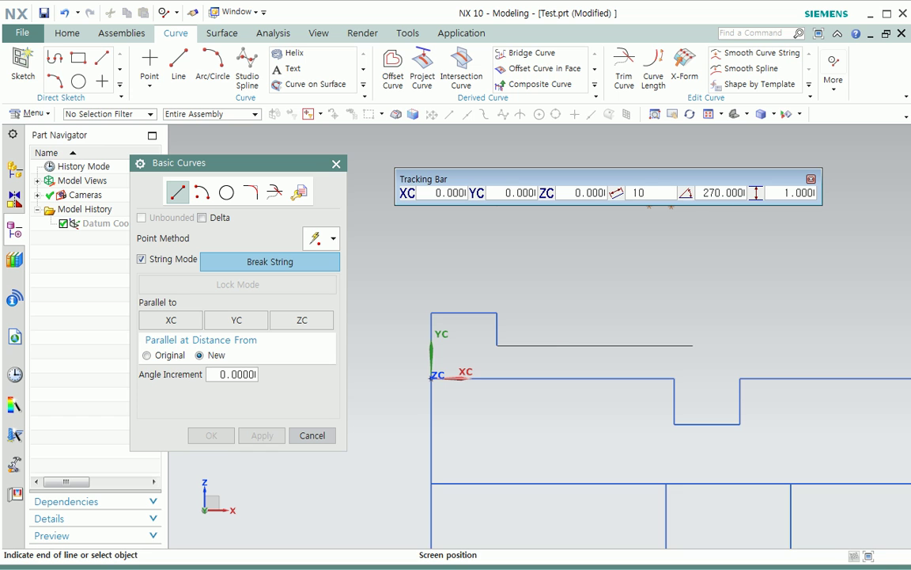
{"action": "scroll", "coordinate": [621, 331], "scroll_direction": "up", "scroll_amount": 1}
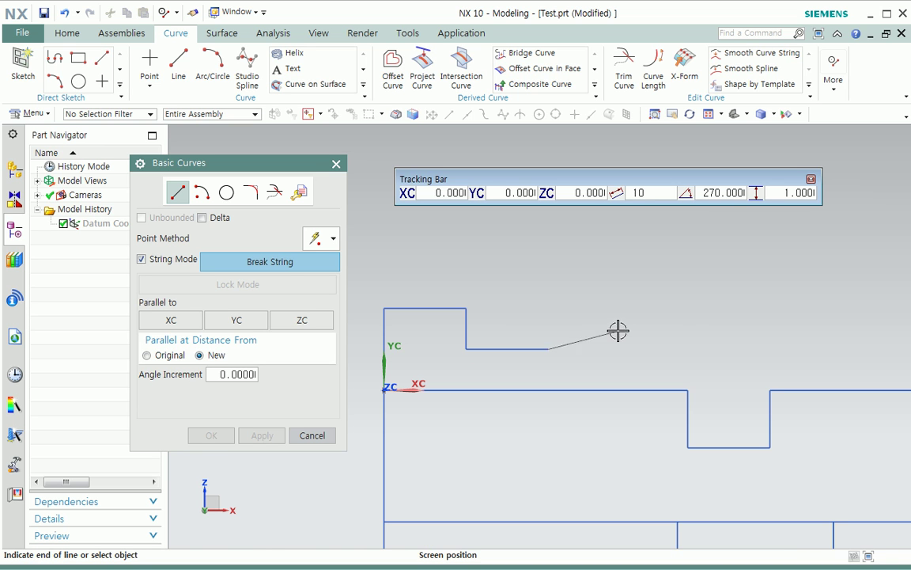
{"action": "left_click", "coordinate": [386, 325]}
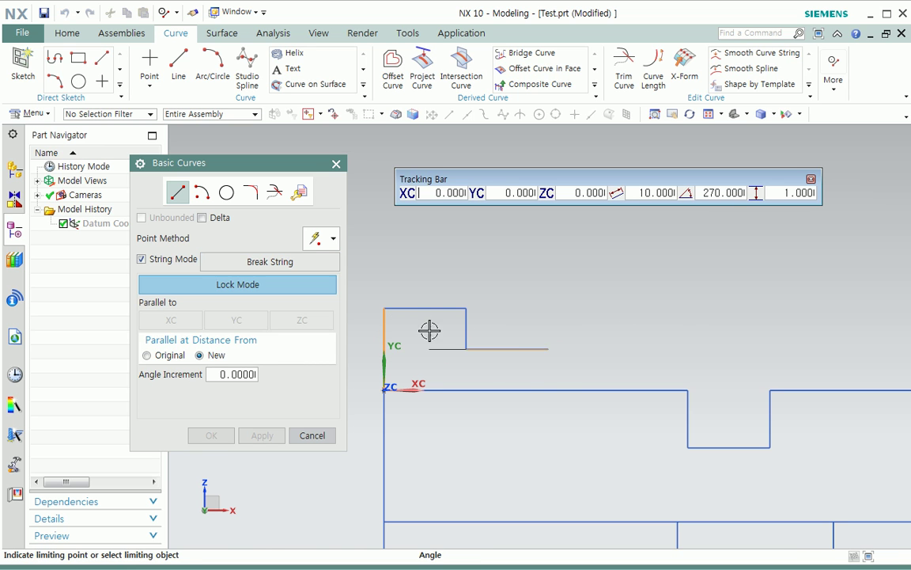
{"action": "left_click", "coordinate": [548, 389]}
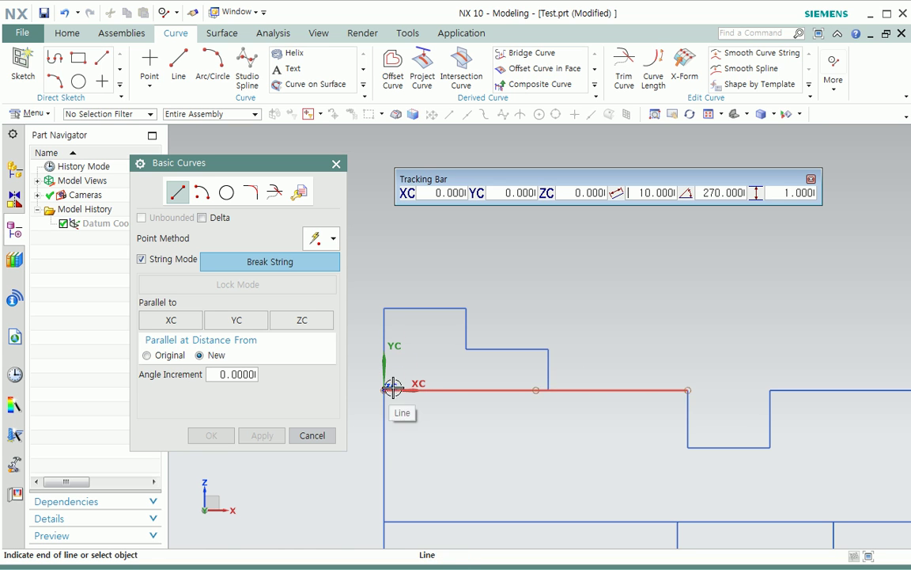
Try to close the stepped profile with a line back to the WCS origin, and end the line string.
{"action": "middle_click_drag", "start_coordinate": [610, 338], "coordinate": [716, 262], "text": "shift"}
{"action": "scroll", "coordinate": [717, 262], "scroll_direction": "up", "scroll_amount": 1}
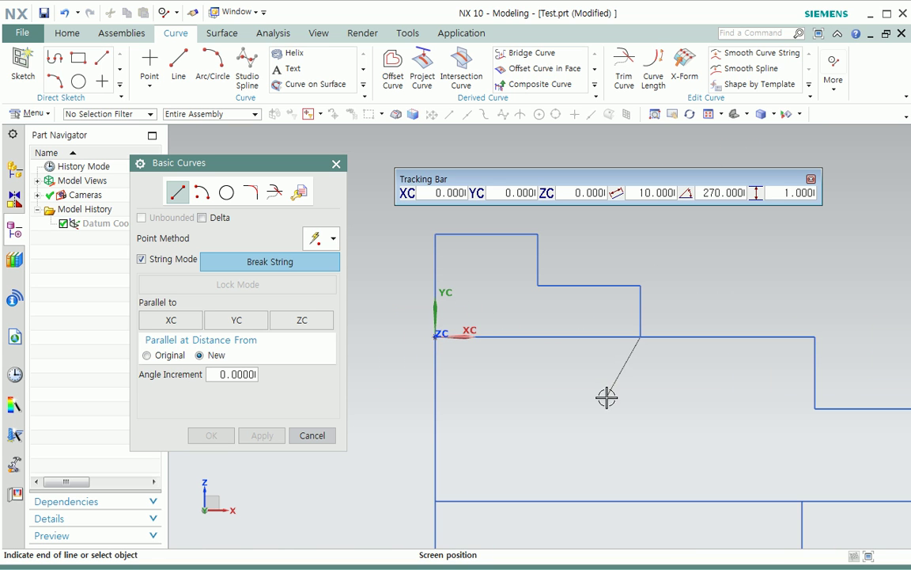
{"action": "left_click", "coordinate": [435, 337]}
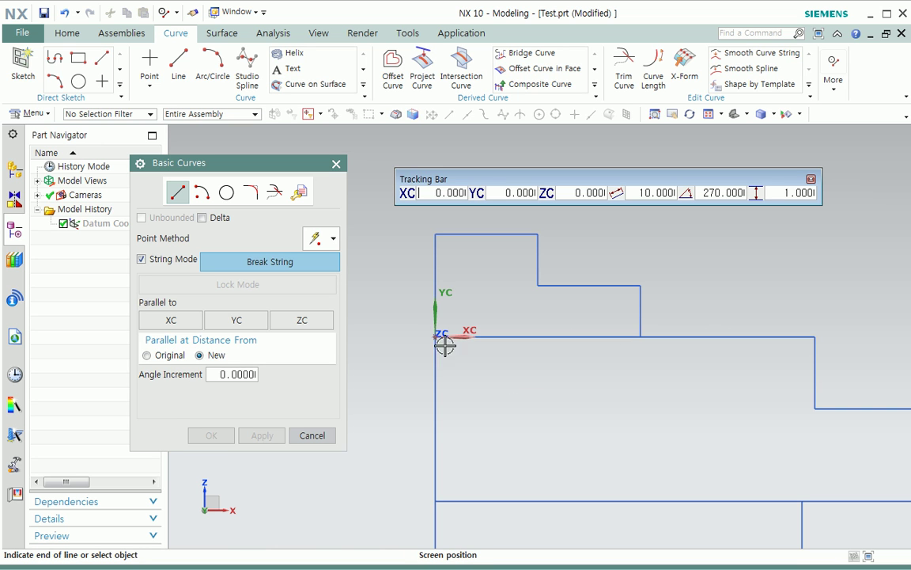
{"action": "middle_click", "coordinate": [524, 392]}
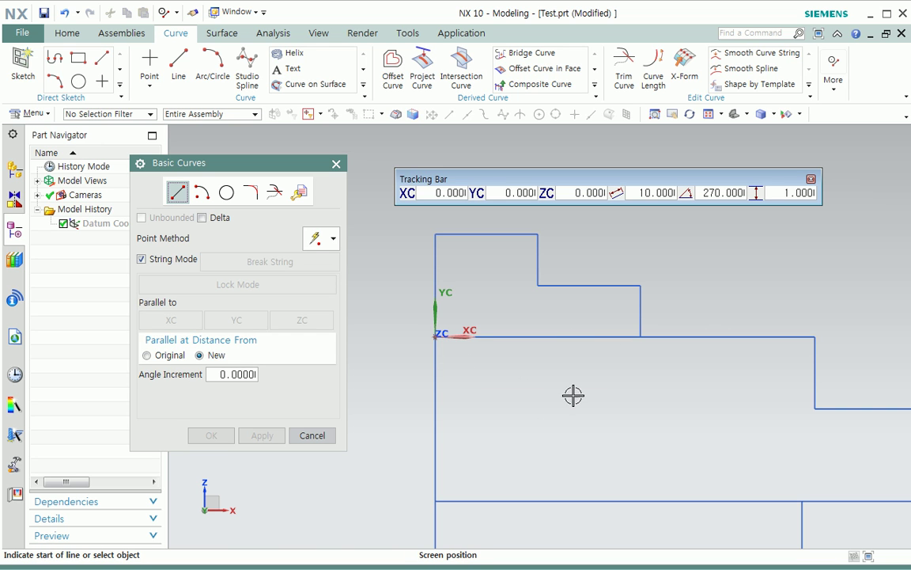
Inspect the overlapping lines along the block's upper edge, and leave Basic Curves to examine the wireframe in 3D.
{"action": "left_click", "coordinate": [562, 339]}
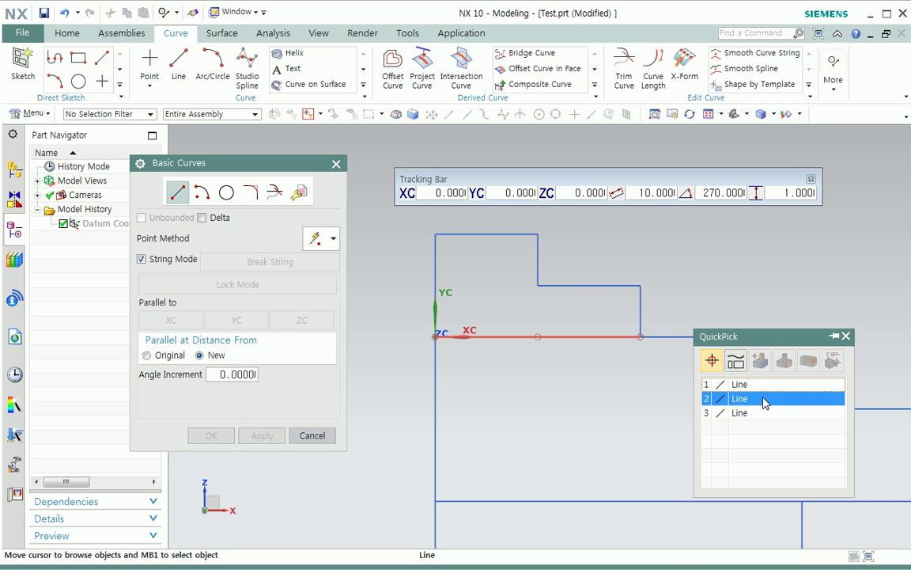
{"action": "left_click_drag", "start_coordinate": [774, 342], "coordinate": [676, 399]}
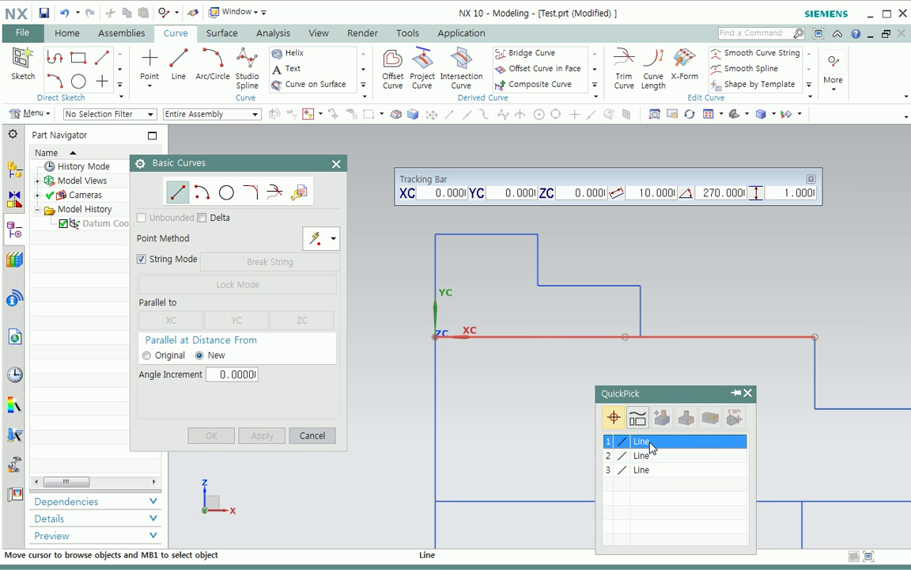
{"action": "left_click", "coordinate": [748, 394]}
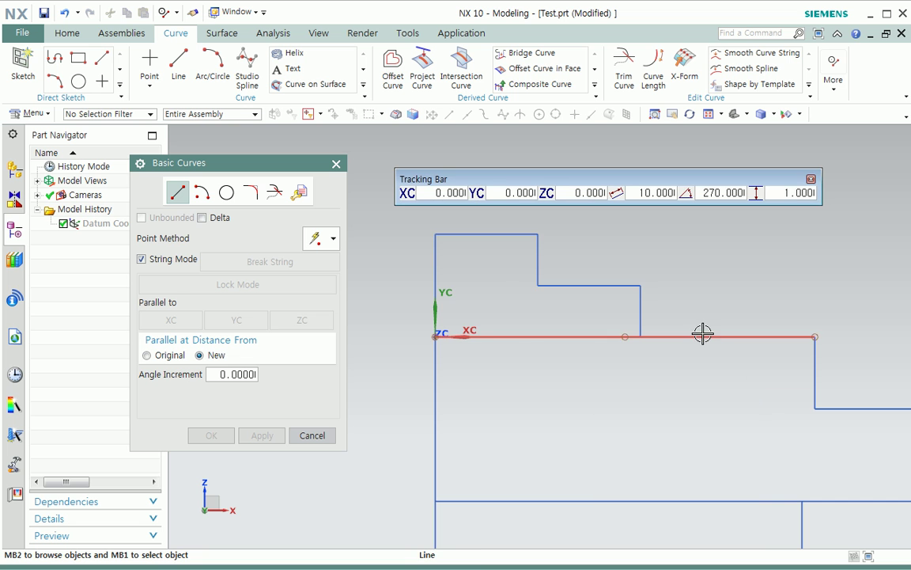
{"action": "scroll", "coordinate": [701, 331], "scroll_direction": "down", "scroll_amount": 2}
{"action": "middle_click_drag", "start_coordinate": [701, 331], "coordinate": [545, 437], "text": "shift"}
{"action": "left_click", "coordinate": [312, 435]}
{"action": "scroll", "coordinate": [553, 346], "scroll_direction": "down", "scroll_amount": 2}
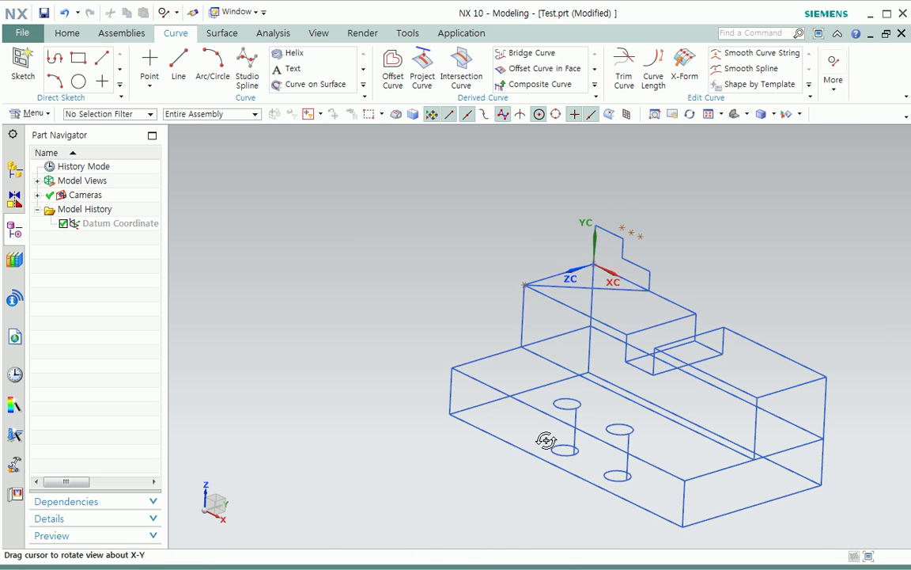
Delete the stray diagonal line crossing the block's top from its front corner to the foot of the stepped profile.
{"action": "scroll", "coordinate": [610, 289], "scroll_direction": "up", "scroll_amount": 2}
{"action": "scroll", "coordinate": [584, 281], "scroll_direction": "up", "scroll_amount": 2}
{"action": "left_click", "coordinate": [584, 285]}
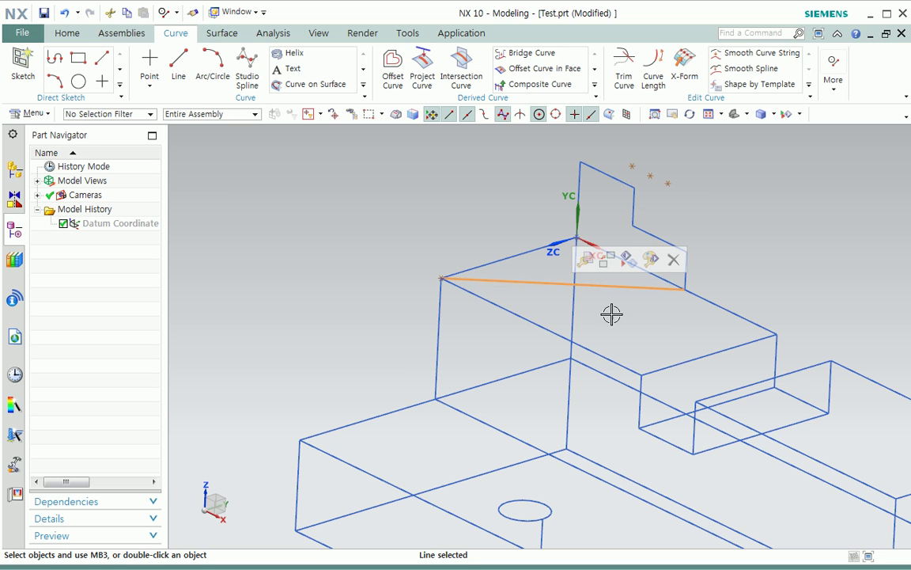
{"action": "key", "text": "Delete"}
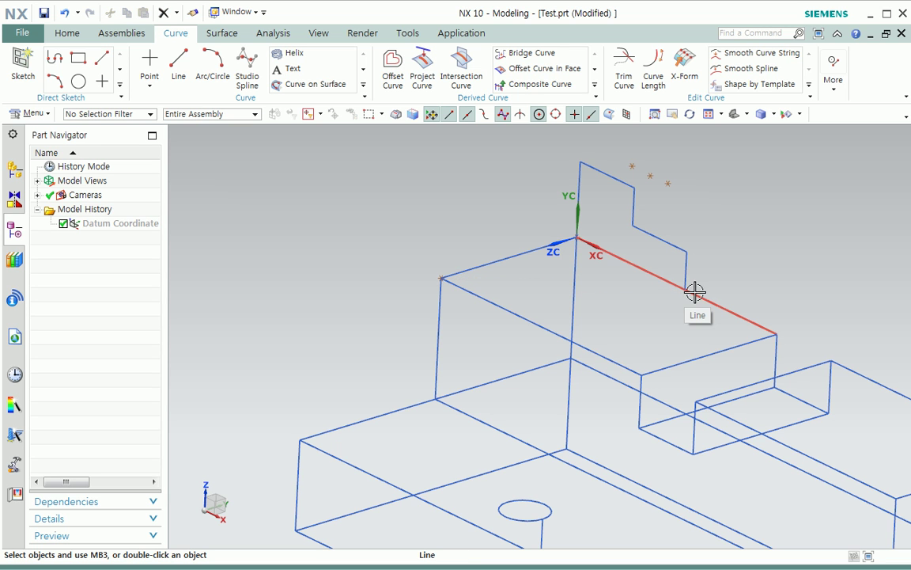
Close the stepped profile with a line along the block's upper rear edge to the WCS origin, and exit Basic Curves.
{"action": "scroll", "coordinate": [645, 255], "scroll_direction": "up", "scroll_amount": 2}
{"action": "middle_click_drag", "start_coordinate": [643, 253], "coordinate": [510, 320], "text": "shift"}
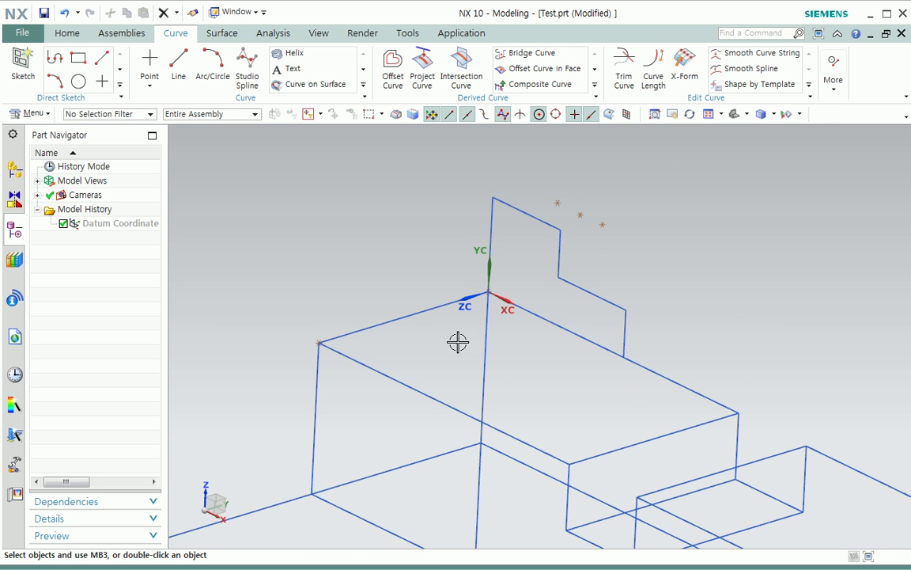
{"action": "right_click_drag", "start_coordinate": [399, 263], "coordinate": [405, 237]}
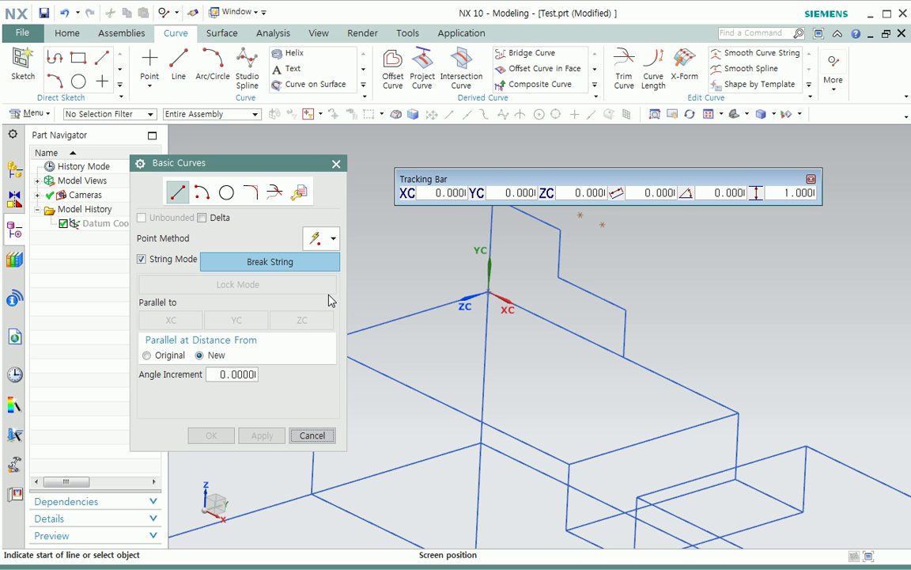
{"action": "left_click", "coordinate": [488, 294]}
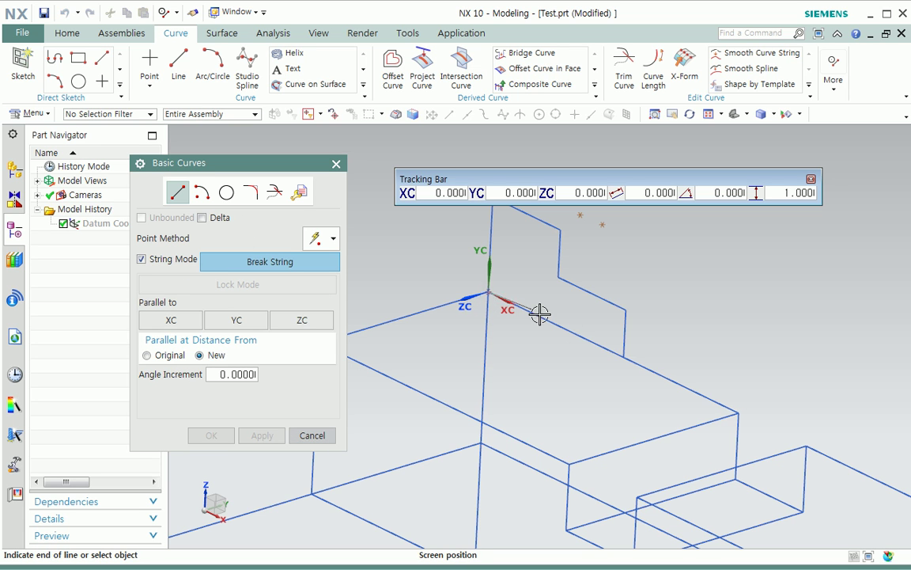
{"action": "middle_click", "coordinate": [712, 360]}
{"action": "scroll", "coordinate": [712, 364], "scroll_direction": "down", "scroll_amount": 1}
{"action": "left_click", "coordinate": [311, 435]}
{"action": "middle_click_drag", "start_coordinate": [555, 420], "coordinate": [605, 346], "text": "shift"}
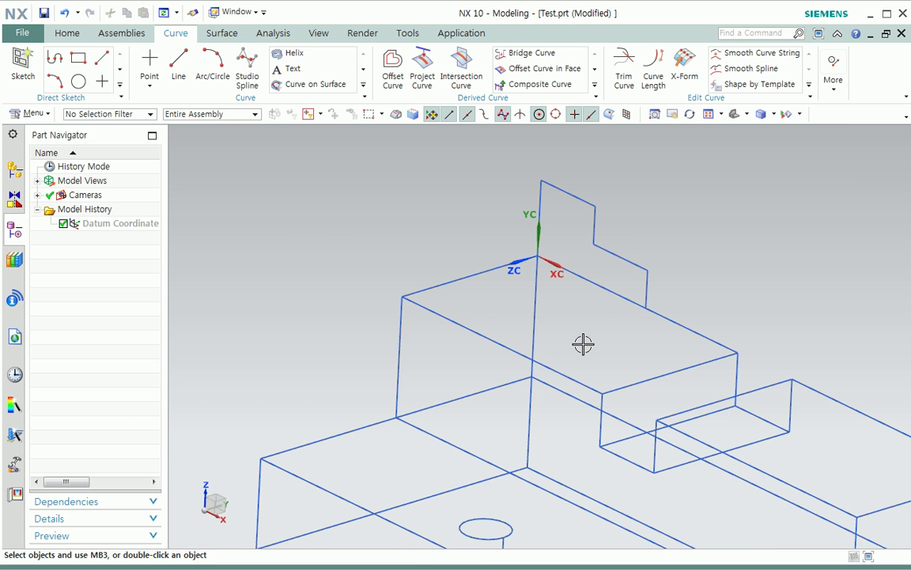
Copy the six stepped-profile lines 32 mm along ZC with Move Object, creating trace lines between the original and the copy.
{"action": "key", "text": "ctrl+t"}
{"action": "left_click_drag", "start_coordinate": [524, 160], "coordinate": [655, 349]}
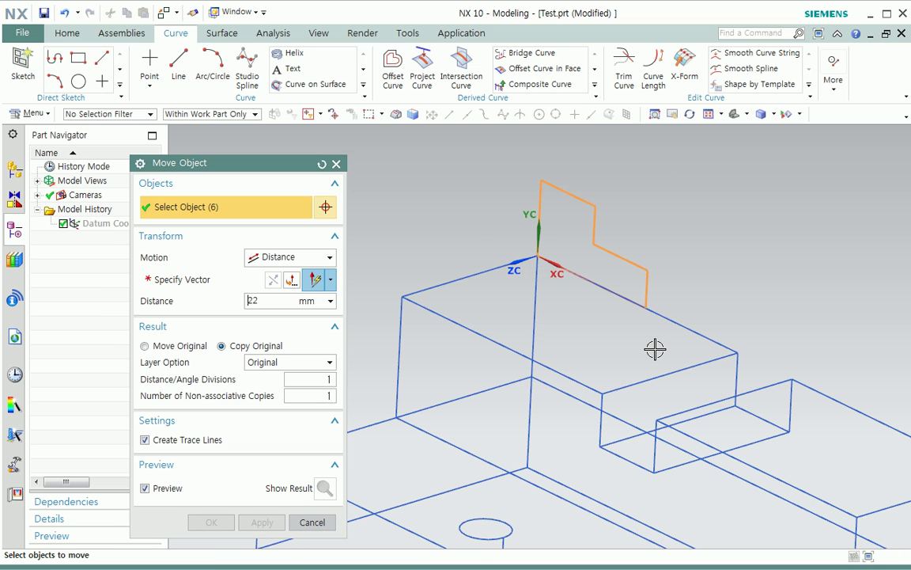
{"action": "left_click", "coordinate": [198, 280]}
{"action": "left_click", "coordinate": [528, 358]}
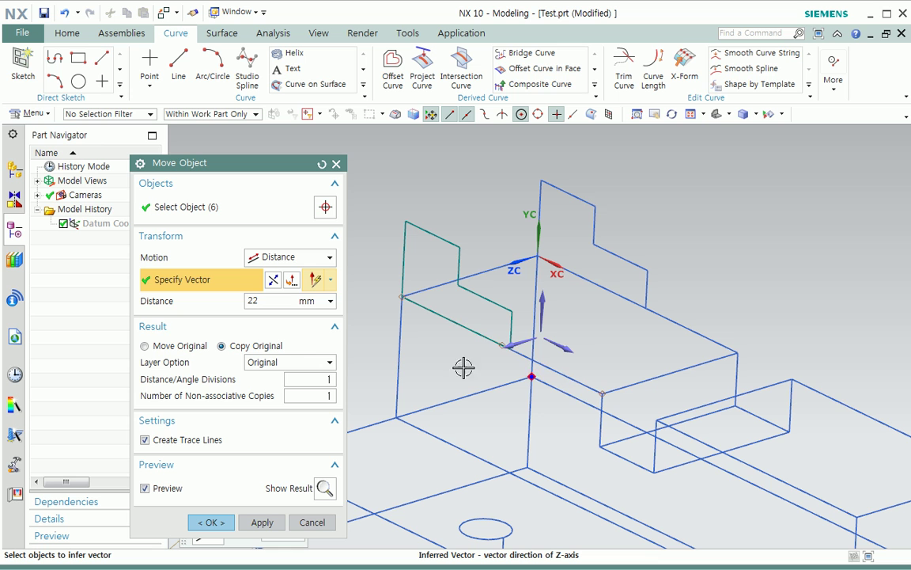
{"action": "type", "text": "32"}
{"action": "key", "text": "Tab"}
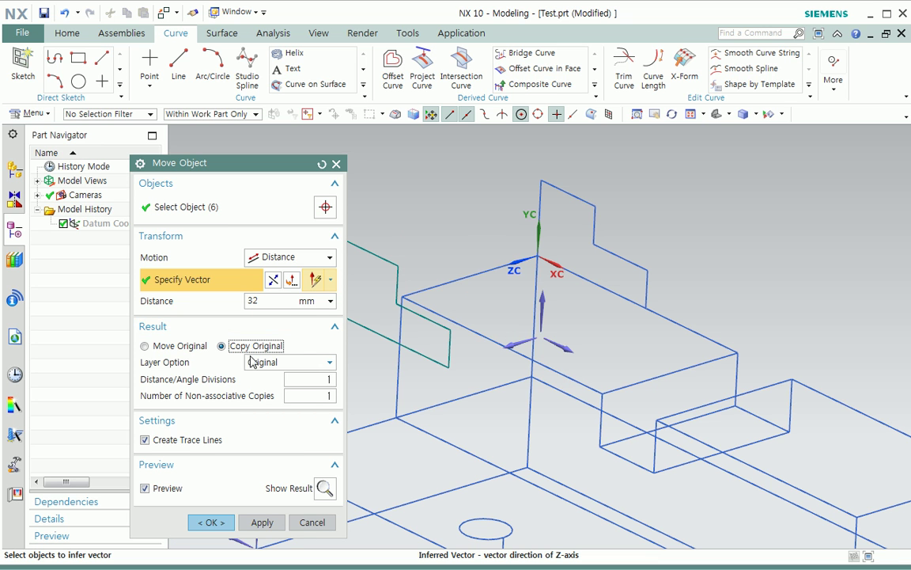
{"action": "left_click", "coordinate": [210, 522]}
Start Move Object and select all the curves of the stepped block above the slotted block.
{"action": "scroll", "coordinate": [299, 471], "scroll_direction": "up", "scroll_amount": 3}
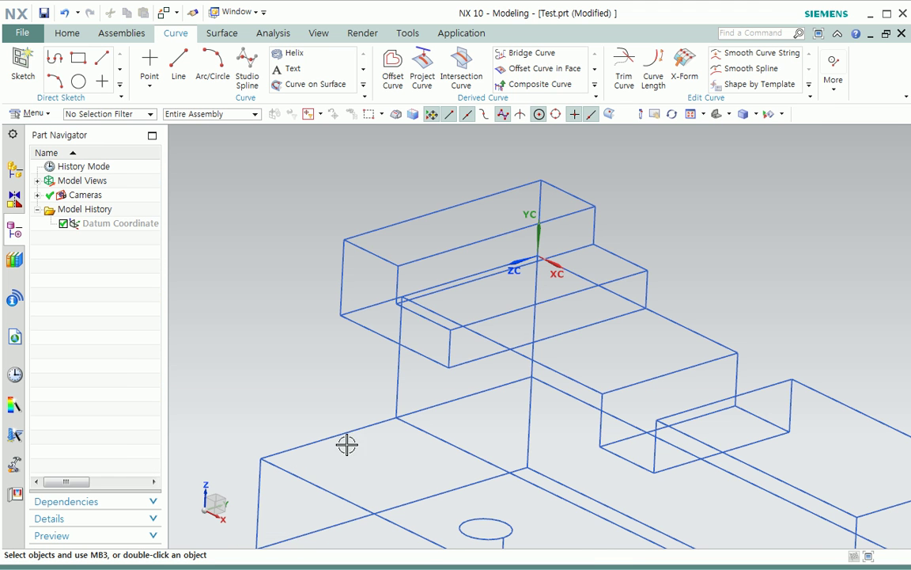
{"action": "scroll", "coordinate": [478, 348], "scroll_direction": "up", "scroll_amount": 2}
{"action": "scroll", "coordinate": [483, 338], "scroll_direction": "down", "scroll_amount": 2}
{"action": "mouse_move", "coordinate": [518, 416]}
{"action": "middle_mouse_down", "text": "shift"}
{"action": "mouse_move", "coordinate": [480, 403]}
{"action": "mouse_move", "coordinate": [505, 421]}
{"action": "mouse_move", "coordinate": [555, 423]}
{"action": "mouse_move", "coordinate": [528, 411]}
{"action": "middle_mouse_up", "text": "shift"}
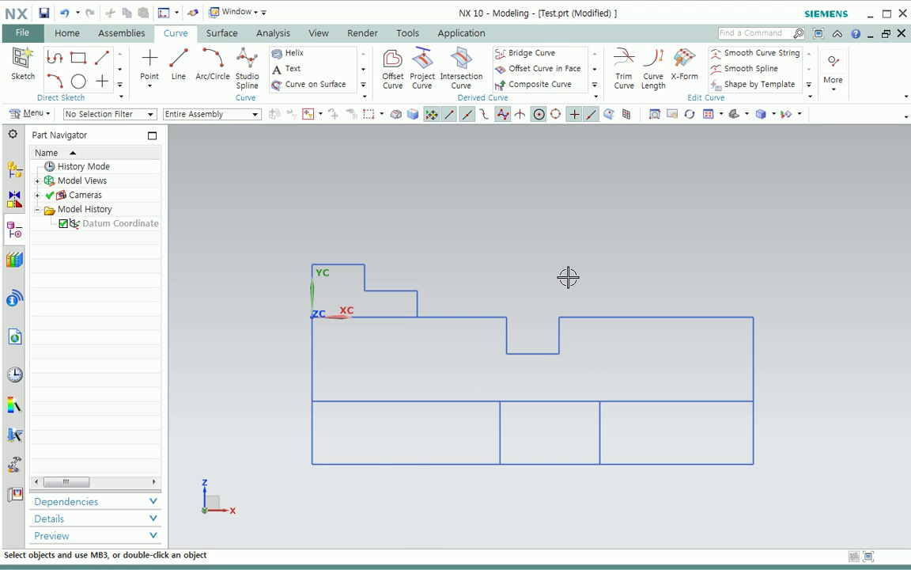
{"action": "key", "text": "ctrl+t"}
{"action": "middle_click_drag", "start_coordinate": [506, 253], "coordinate": [634, 252], "text": "shift"}
{"action": "left_click_drag", "start_coordinate": [417, 232], "coordinate": [562, 328]}
{"action": "middle_click_drag", "start_coordinate": [564, 350], "coordinate": [496, 365]}
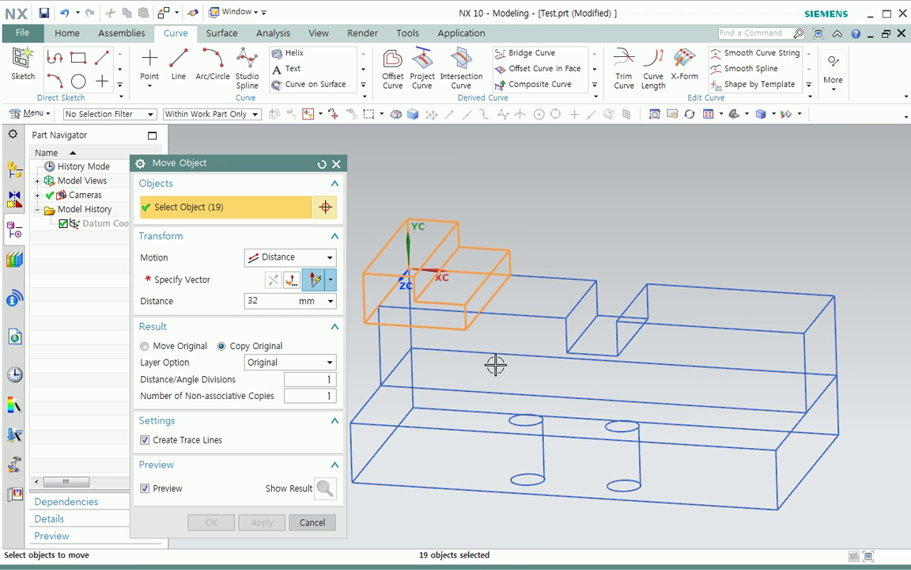
Copy the stepped block point to point from its lower rear right corner to the slotted block's upper rear right corner, without trace lines.
{"action": "left_click", "coordinate": [282, 263]}
{"action": "left_click", "coordinate": [289, 387]}
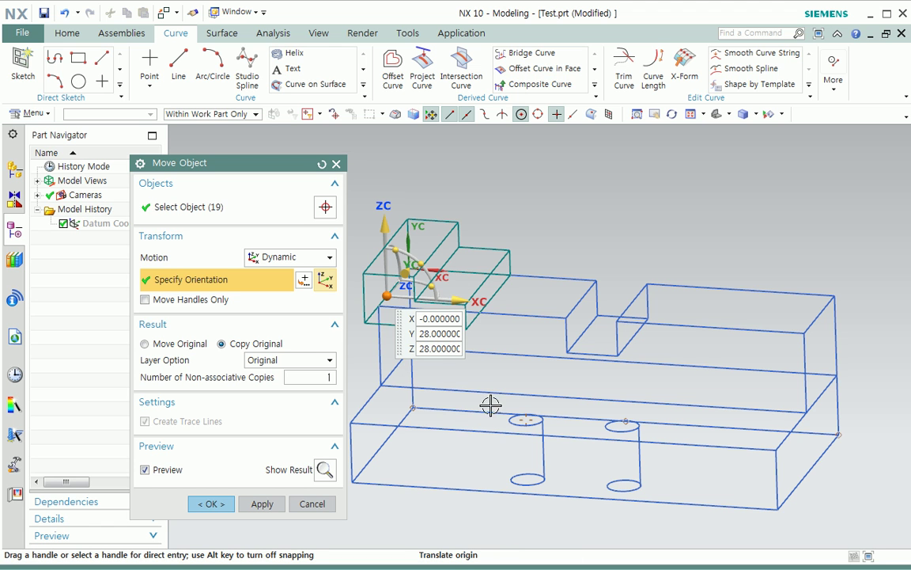
{"action": "left_click", "coordinate": [273, 257]}
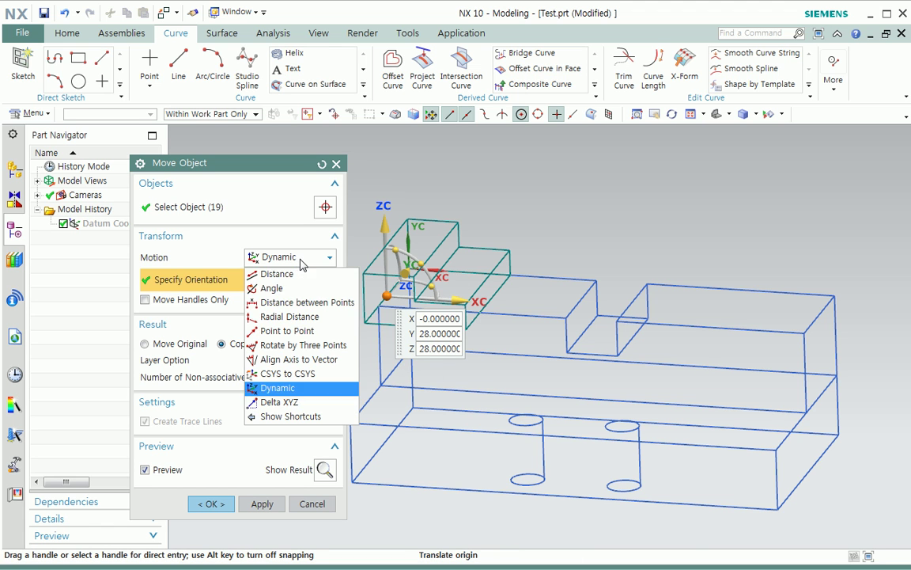
{"action": "left_click", "coordinate": [301, 332]}
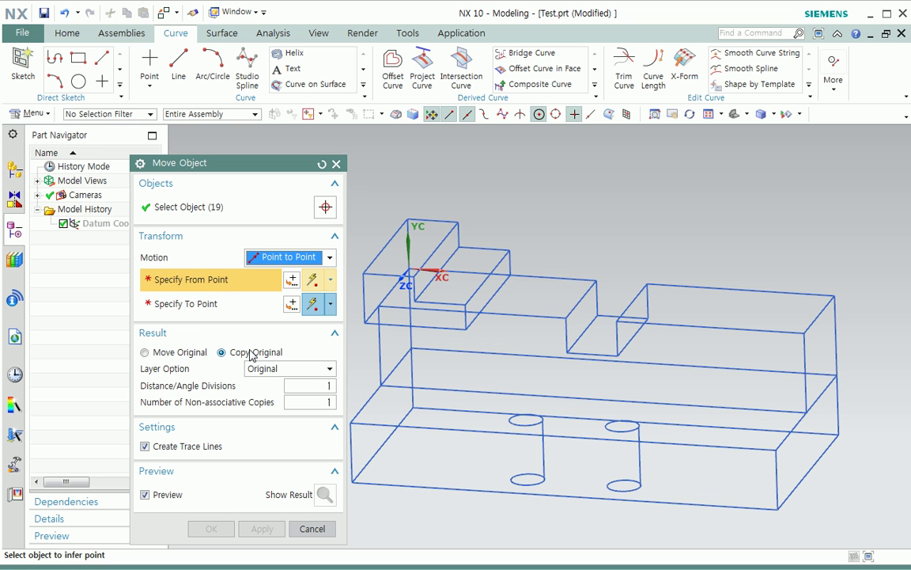
{"action": "left_click", "coordinate": [198, 447]}
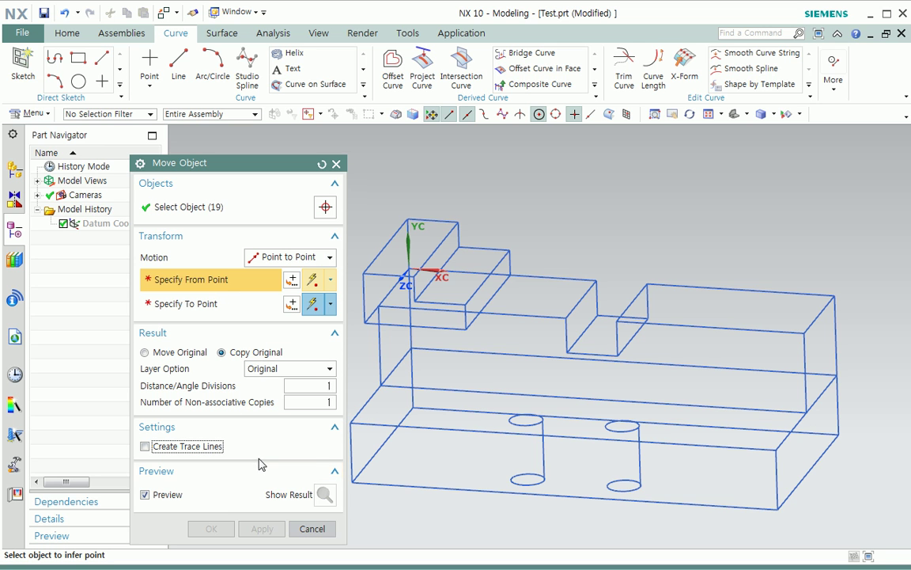
{"action": "left_click", "coordinate": [510, 275]}
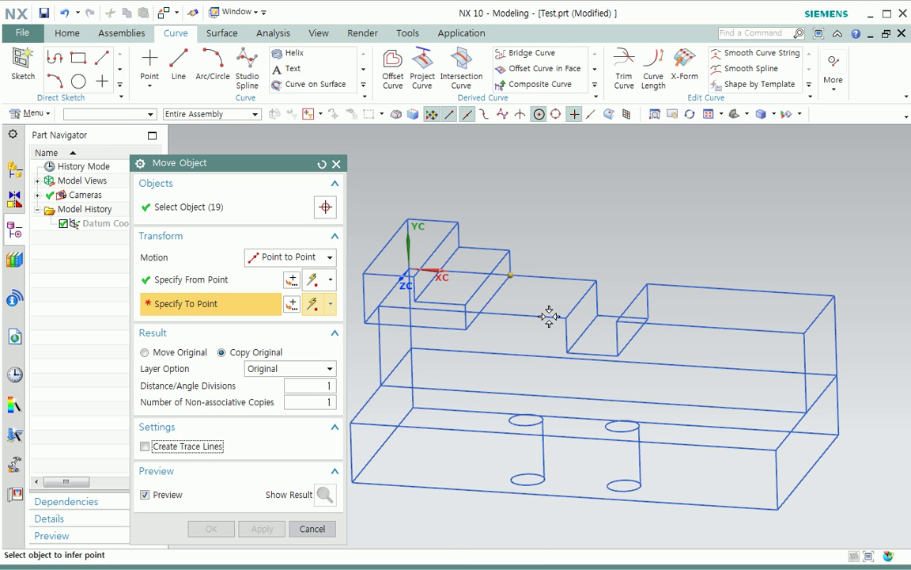
{"action": "left_click", "coordinate": [834, 296]}
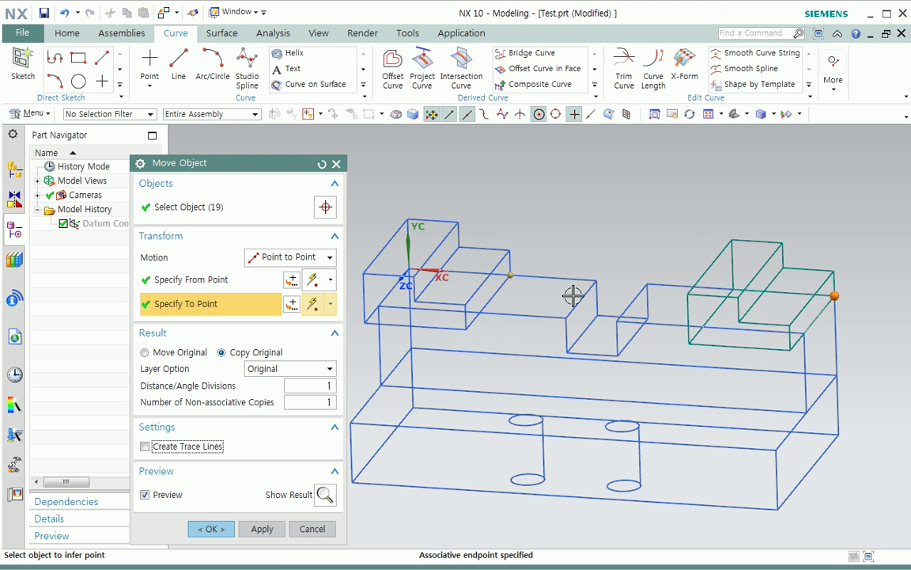
{"action": "left_click", "coordinate": [209, 529]}
Examine the wireframe with both stepped blocks from several angles and in a standard pictorial view.
{"action": "middle_click_drag", "start_coordinate": [471, 463], "coordinate": [495, 437]}
{"action": "scroll", "coordinate": [538, 321], "scroll_direction": "up", "scroll_amount": 3}
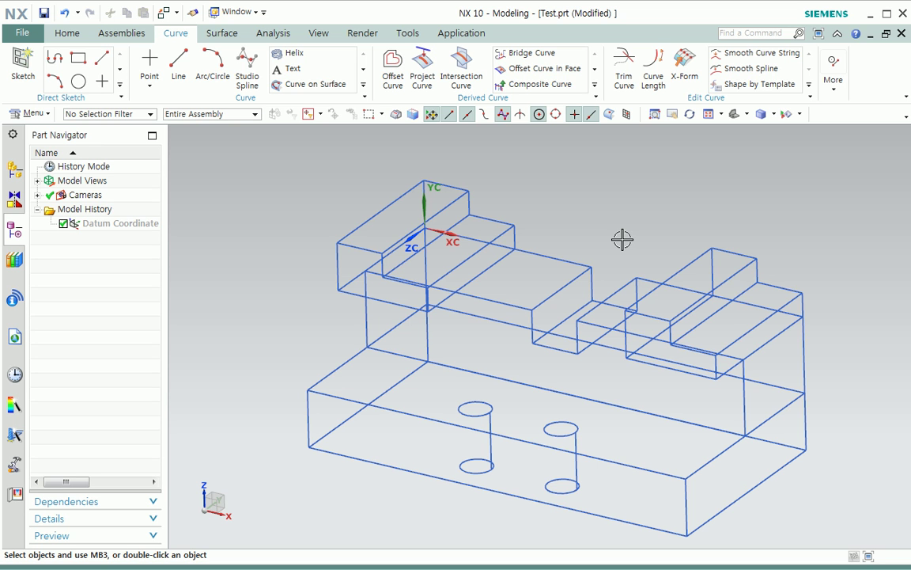
{"action": "middle_click_drag", "start_coordinate": [567, 365], "coordinate": [569, 409]}
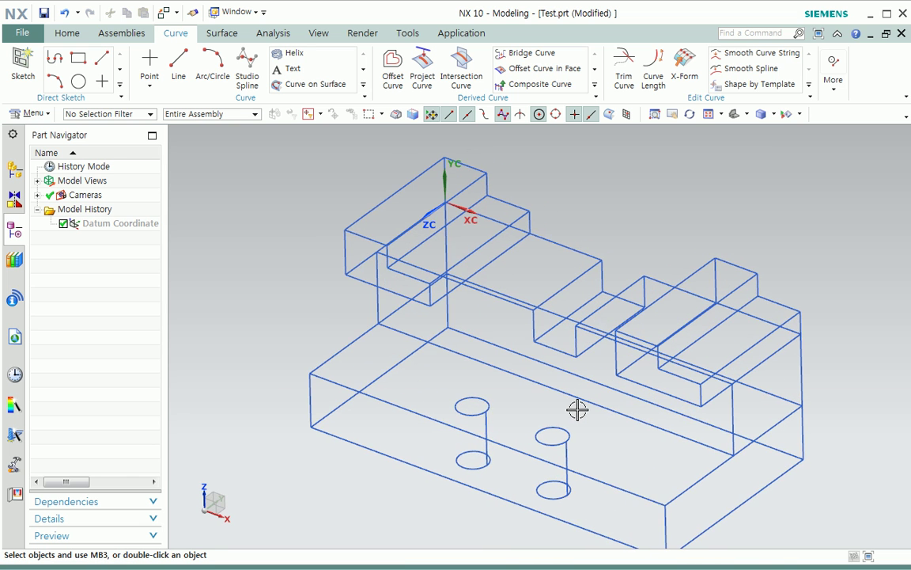
{"action": "right_click", "coordinate": [753, 222]}
{"action": "mouse_move", "coordinate": [807, 427]}
{"action": "left_click", "coordinate": [712, 426]}
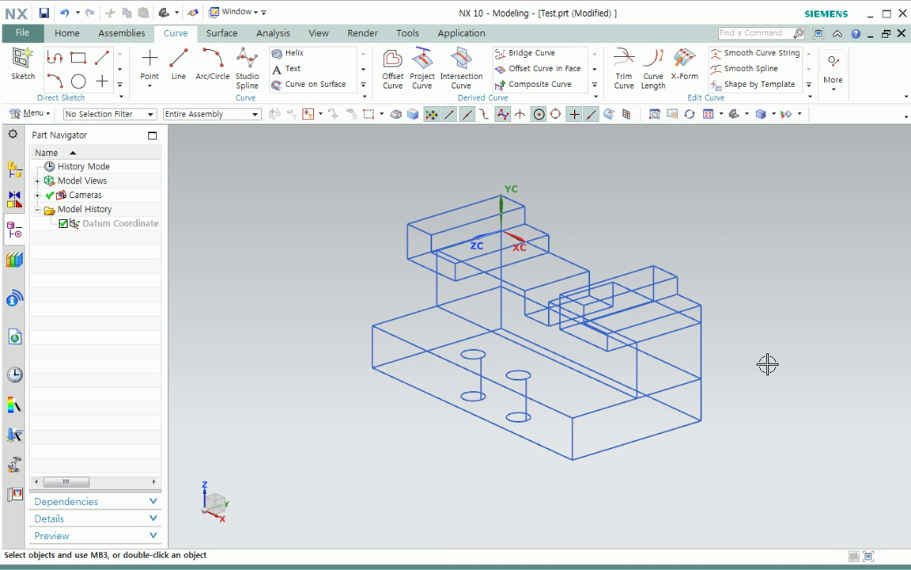
{"action": "scroll", "coordinate": [491, 372], "scroll_direction": "up", "scroll_amount": 3}
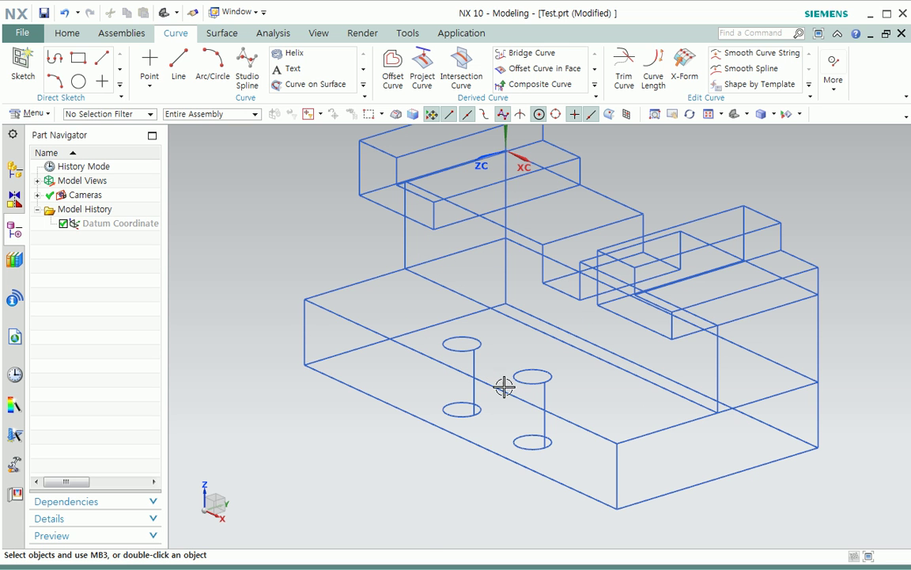
With Basic Curves and the quadrant point method, draw a vertical line joining the left hole's circles at their front left quadrant.
{"action": "right_click_drag", "start_coordinate": [297, 252], "coordinate": [301, 234]}
{"action": "scroll", "coordinate": [437, 368], "scroll_direction": "up", "scroll_amount": 2}
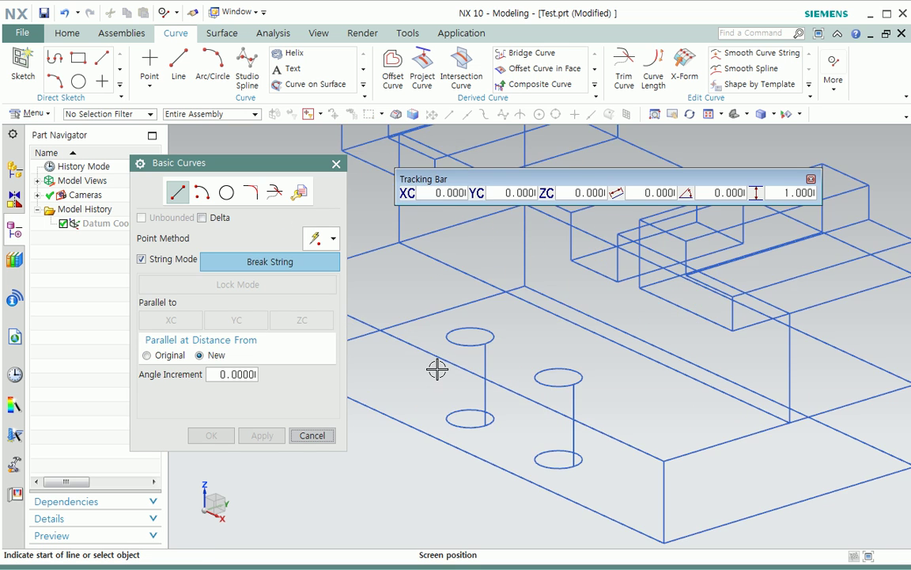
{"action": "left_click", "coordinate": [332, 239]}
{"action": "left_click", "coordinate": [315, 378]}
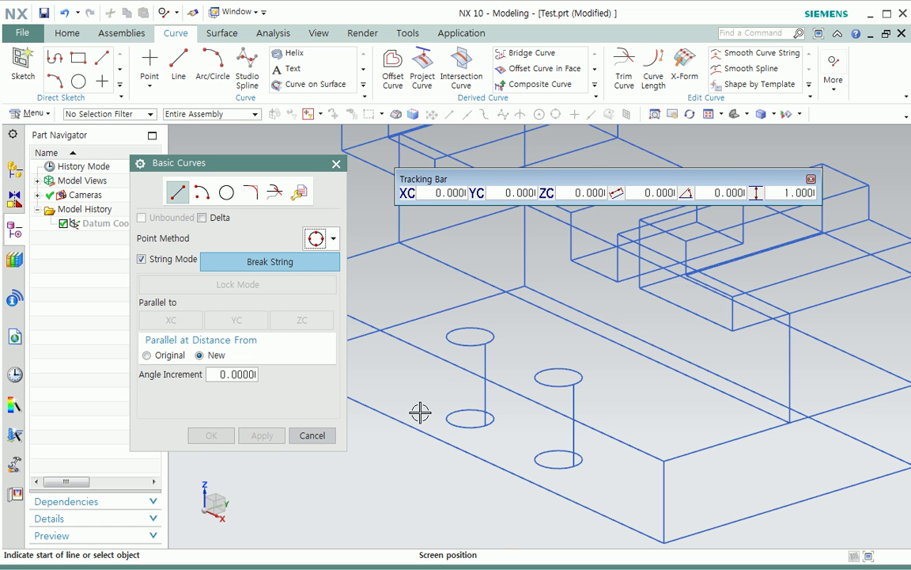
{"action": "middle_click_drag", "start_coordinate": [461, 417], "coordinate": [507, 383], "text": "shift"}
{"action": "left_click", "coordinate": [501, 313]}
{"action": "left_click", "coordinate": [499, 396]}
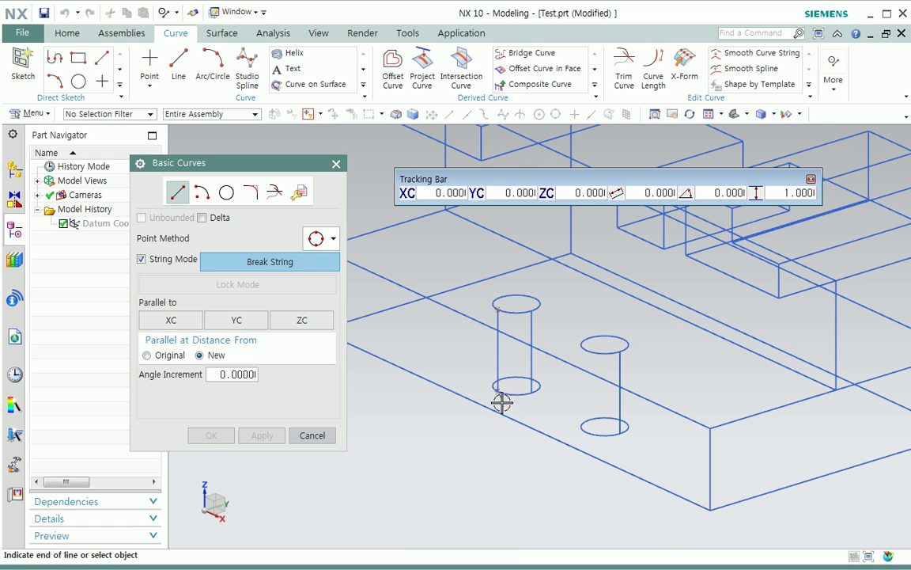
{"action": "middle_click", "coordinate": [488, 443]}
Draw two more vertical lines joining the left hole's circles at their rear right and rear left quadrants.
{"action": "left_click", "coordinate": [541, 303]}
{"action": "left_click", "coordinate": [535, 382]}
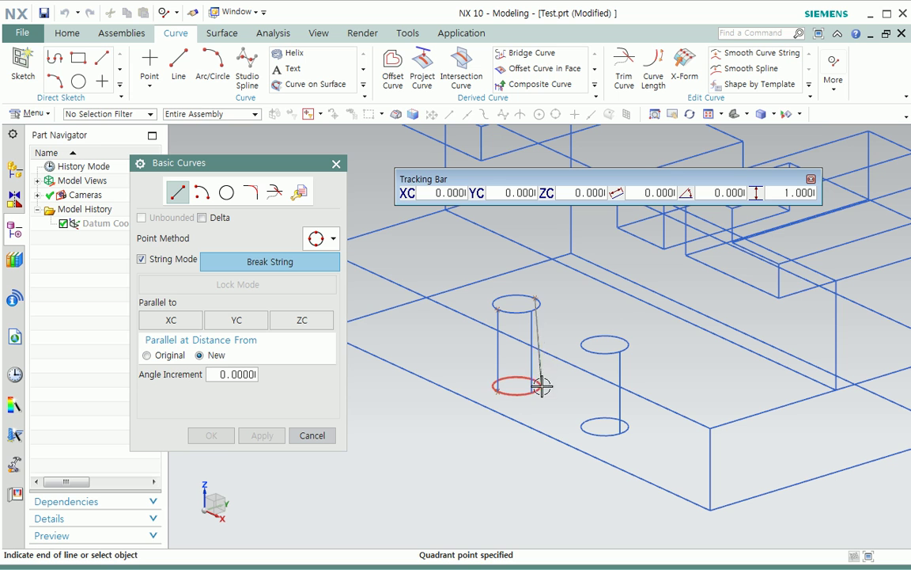
{"action": "middle_click", "coordinate": [534, 352]}
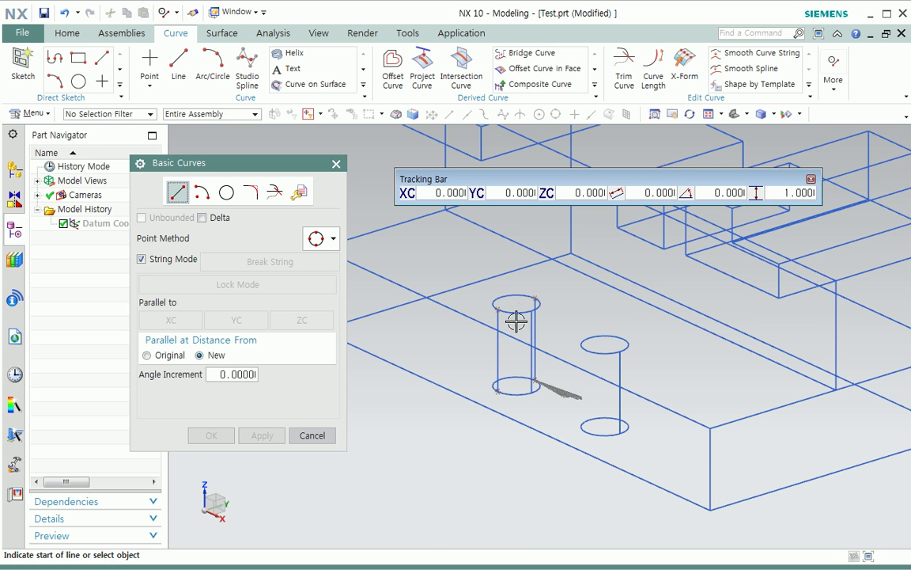
{"action": "left_click", "coordinate": [502, 294]}
{"action": "left_click", "coordinate": [498, 386]}
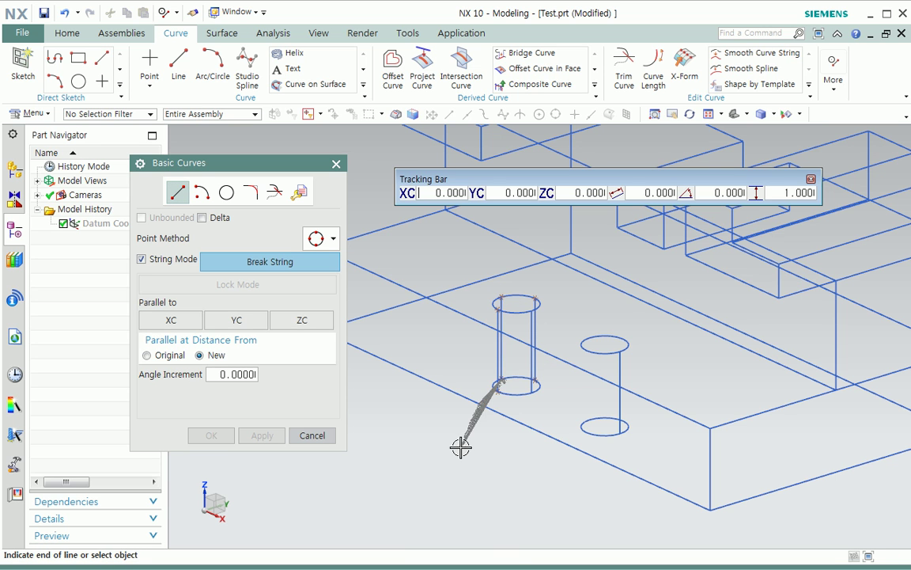
{"action": "middle_click", "coordinate": [464, 443]}
Join the right hole's top and bottom circles with three vertical lines at their remaining quadrants, and exit Basic Curves.
{"action": "scroll", "coordinate": [450, 453], "scroll_direction": "up", "scroll_amount": 3}
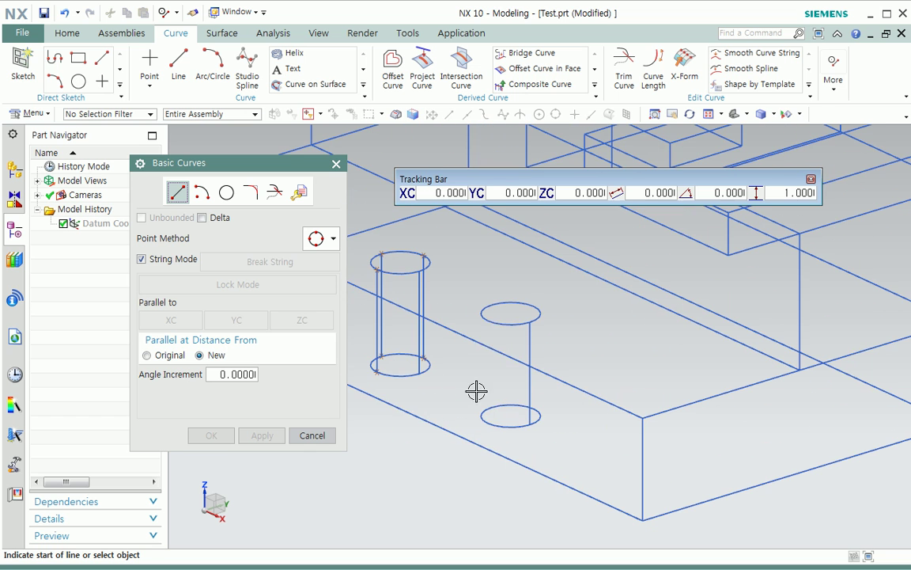
{"action": "left_click", "coordinate": [488, 320]}
{"action": "left_click", "coordinate": [487, 423]}
{"action": "middle_click", "coordinate": [449, 477]}
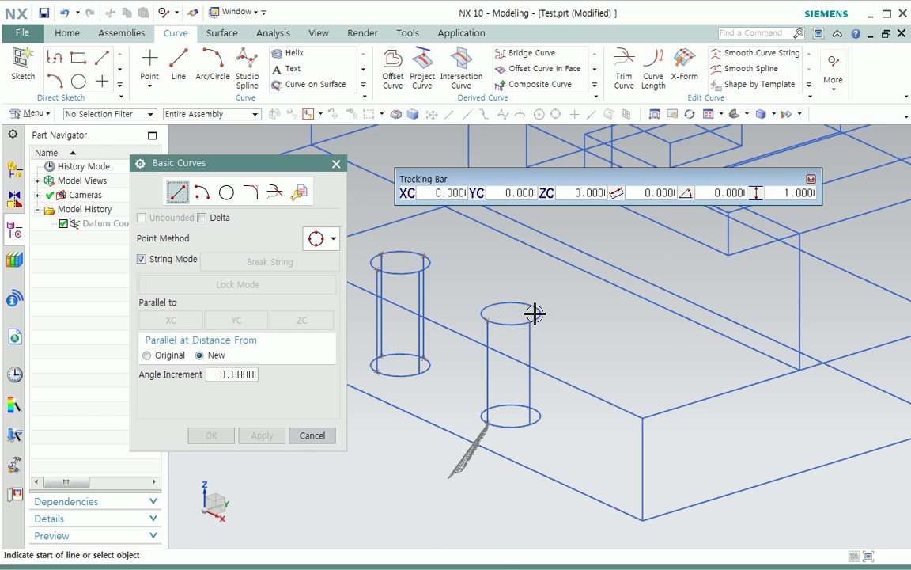
{"action": "left_click", "coordinate": [535, 318]}
{"action": "left_click", "coordinate": [538, 412]}
{"action": "middle_click", "coordinate": [568, 423]}
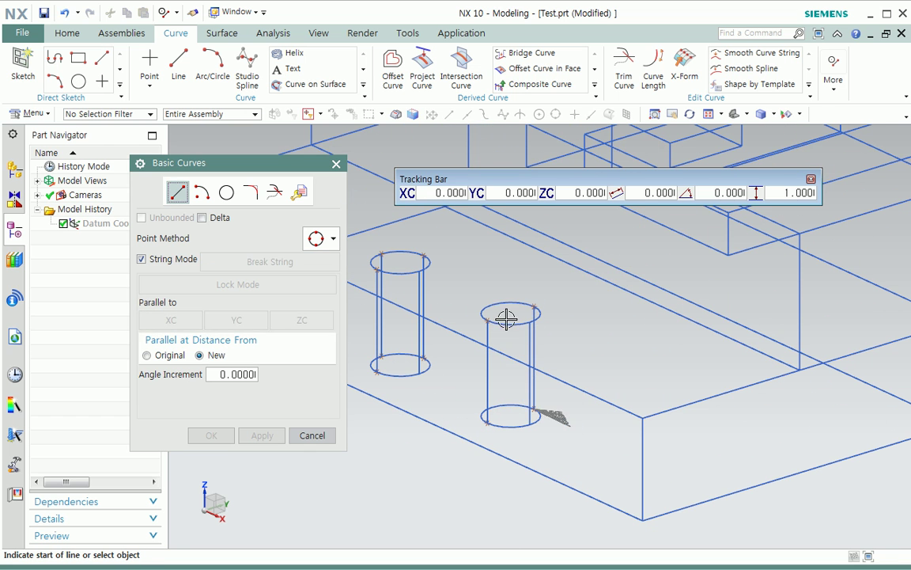
{"action": "left_click", "coordinate": [492, 317]}
{"action": "left_click", "coordinate": [490, 410]}
{"action": "middle_click", "coordinate": [563, 439]}
{"action": "middle_click_drag", "start_coordinate": [563, 439], "coordinate": [397, 433]}
{"action": "left_click", "coordinate": [310, 435]}
Set the display of all curves of both holes, except their top circles, to Yellow with a dashed line font.
{"action": "scroll", "coordinate": [564, 371], "scroll_direction": "down", "scroll_amount": 1}
{"action": "scroll", "coordinate": [548, 406], "scroll_direction": "down", "scroll_amount": 1}
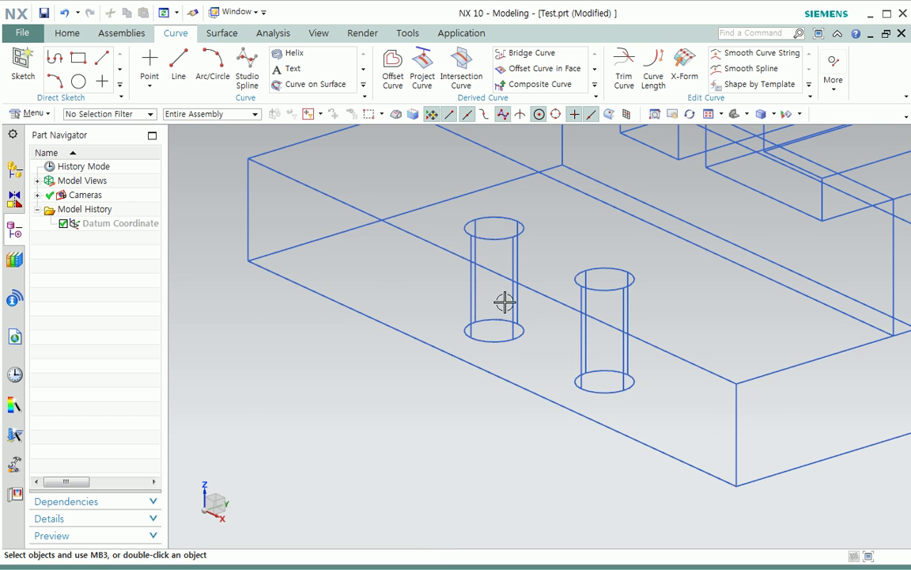
{"action": "left_click_drag", "start_coordinate": [448, 214], "coordinate": [686, 422]}
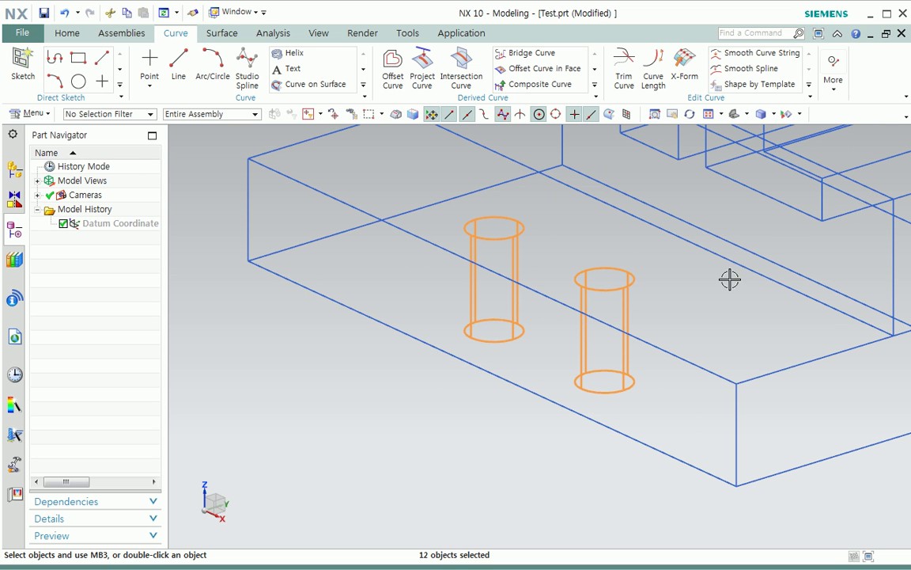
{"action": "left_click", "coordinate": [611, 267], "text": "shift"}
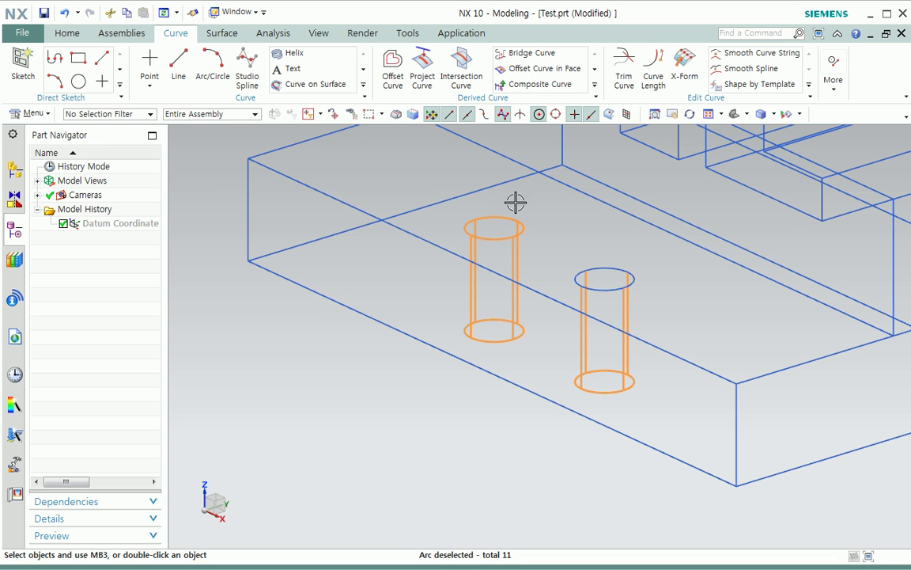
{"action": "left_click", "coordinate": [483, 219], "text": "shift"}
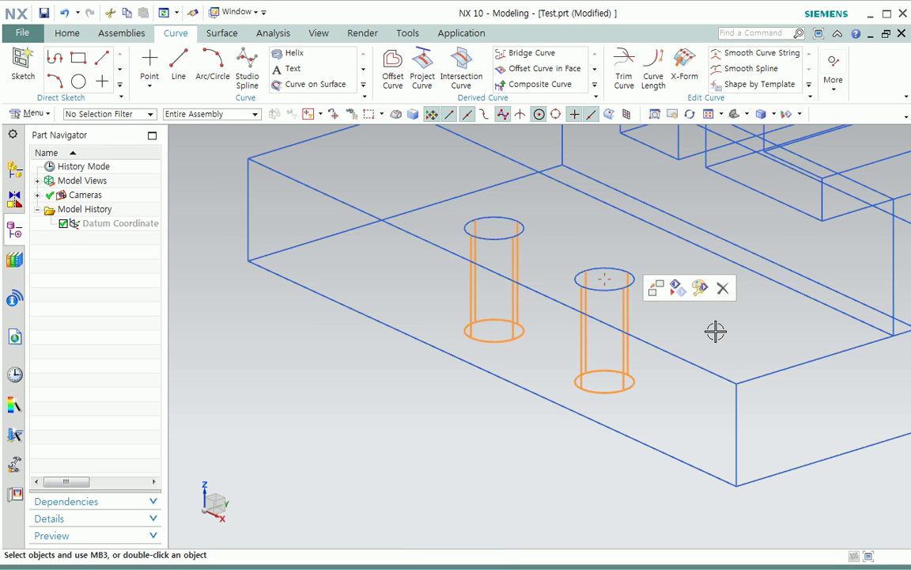
{"action": "left_click", "coordinate": [705, 289]}
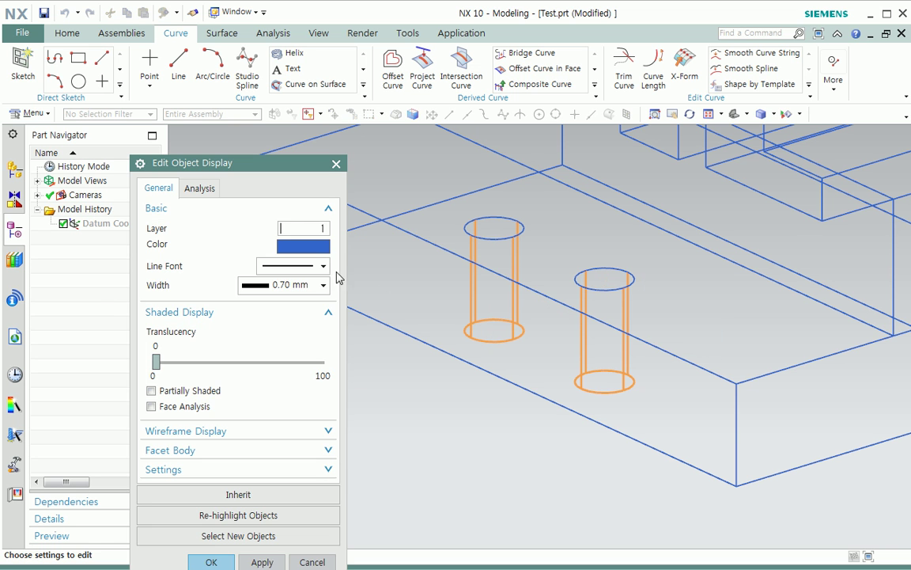
{"action": "left_click", "coordinate": [310, 246]}
{"action": "left_click", "coordinate": [207, 205]}
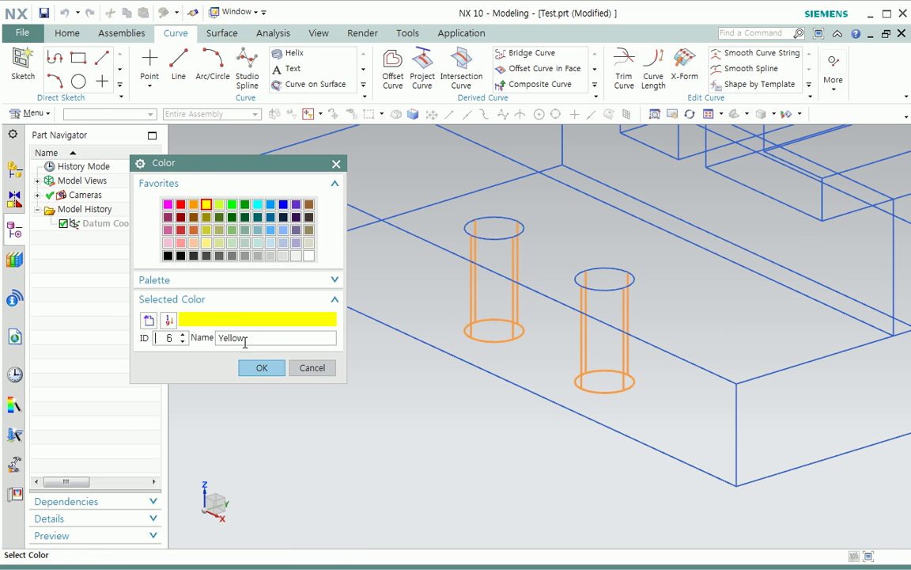
{"action": "left_click", "coordinate": [261, 367]}
{"action": "left_click", "coordinate": [293, 266]}
{"action": "left_click", "coordinate": [287, 308]}
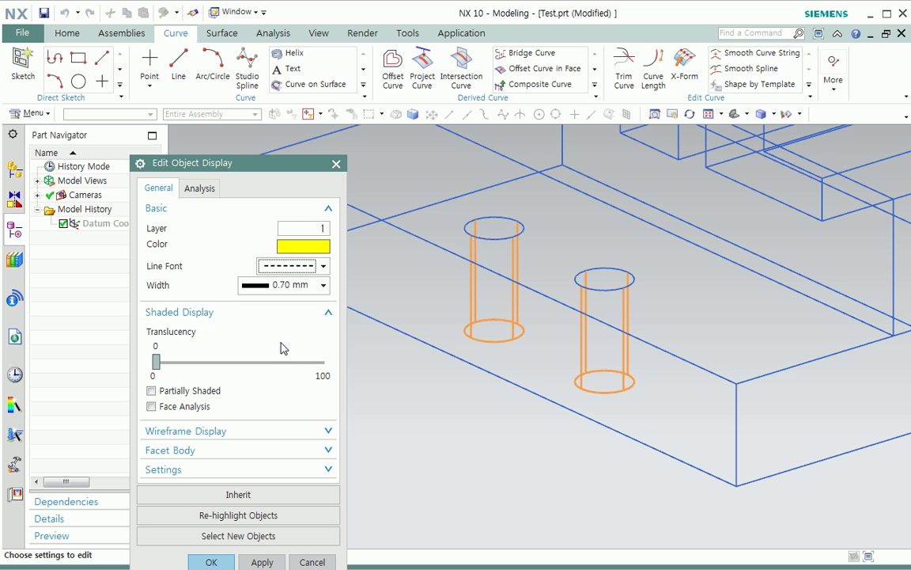
{"action": "left_click", "coordinate": [211, 562]}
Give the rear vertical edges and the base block's hidden bottom and top edges the yellow dashed display inherited from a hole line.
{"action": "scroll", "coordinate": [437, 459], "scroll_direction": "down", "scroll_amount": 3}
{"action": "middle_click_drag", "start_coordinate": [440, 467], "coordinate": [370, 471], "text": "shift"}
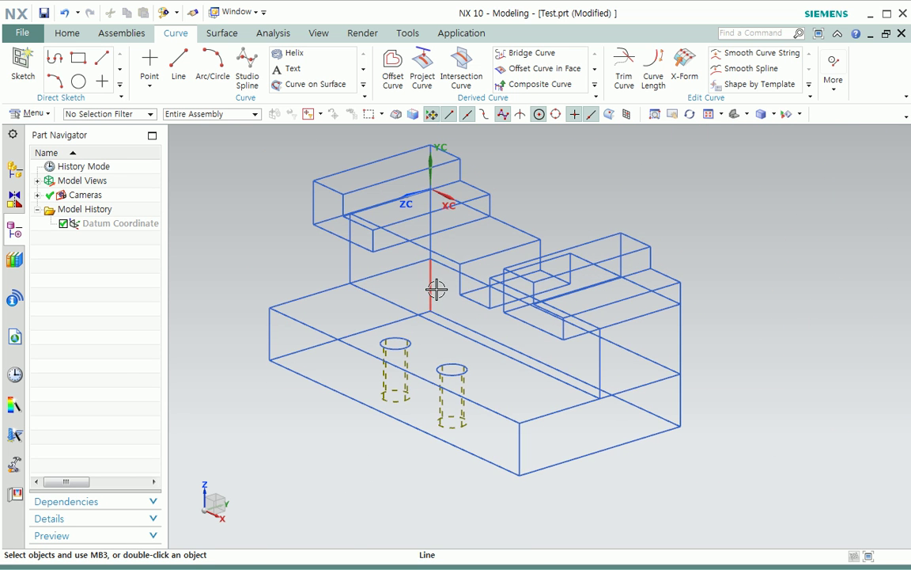
{"action": "left_click", "coordinate": [432, 245]}
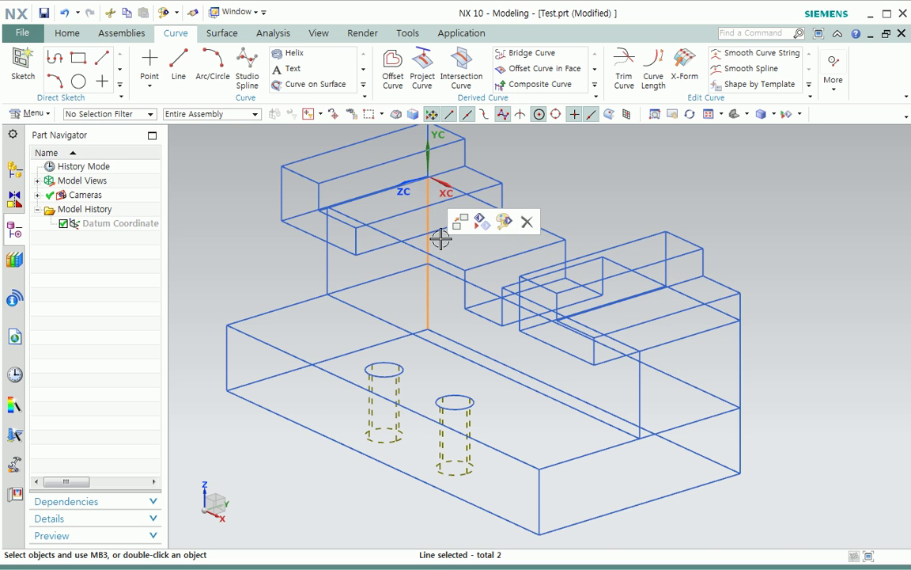
{"action": "scroll", "coordinate": [492, 316], "scroll_direction": "up", "scroll_amount": 3}
{"action": "left_click", "coordinate": [506, 201]}
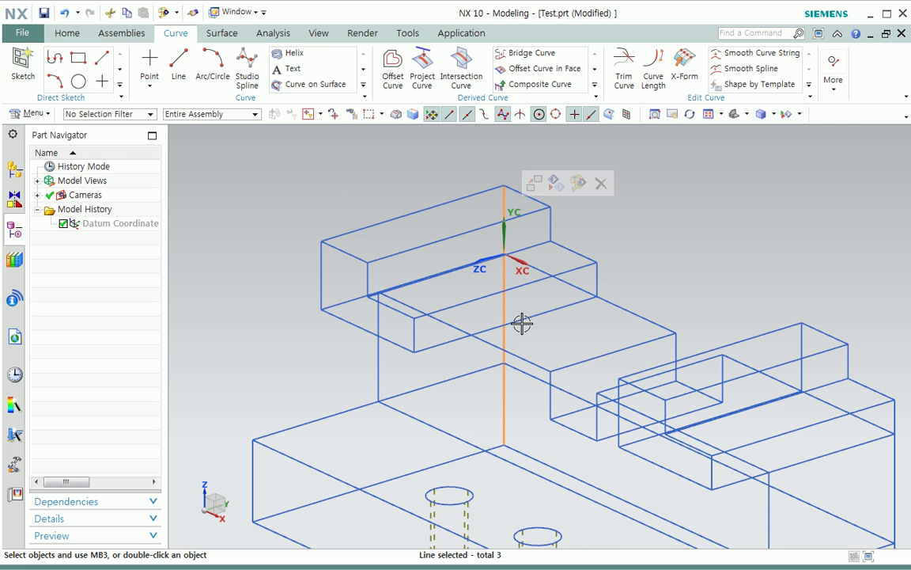
{"action": "scroll", "coordinate": [546, 379], "scroll_direction": "down", "scroll_amount": 2}
{"action": "left_click", "coordinate": [497, 331]}
{"action": "left_click", "coordinate": [608, 368]}
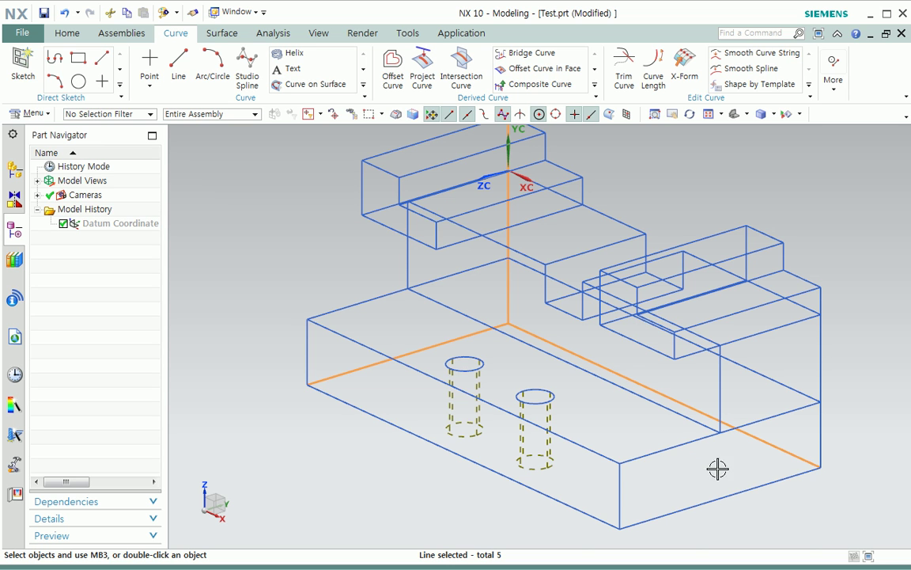
{"action": "left_click", "coordinate": [778, 383]}
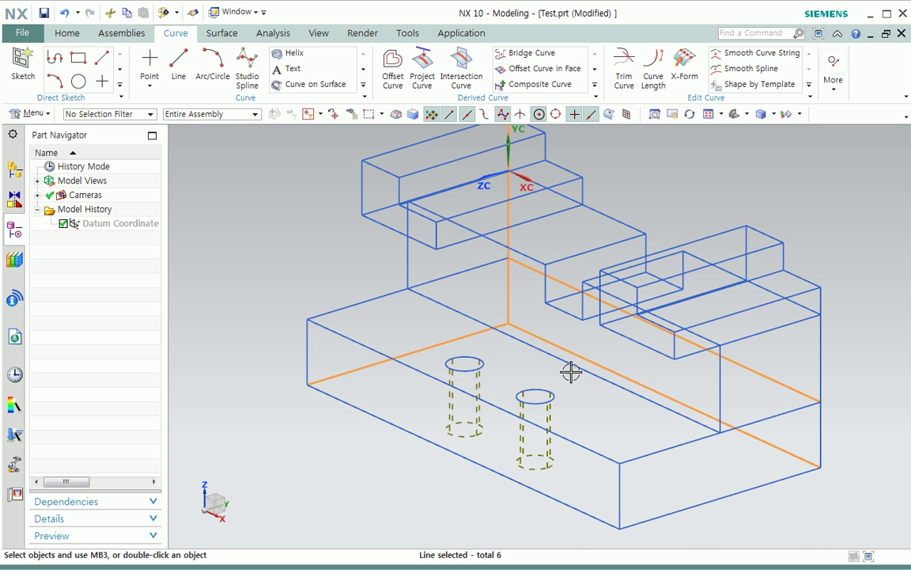
{"action": "left_click", "coordinate": [478, 269]}
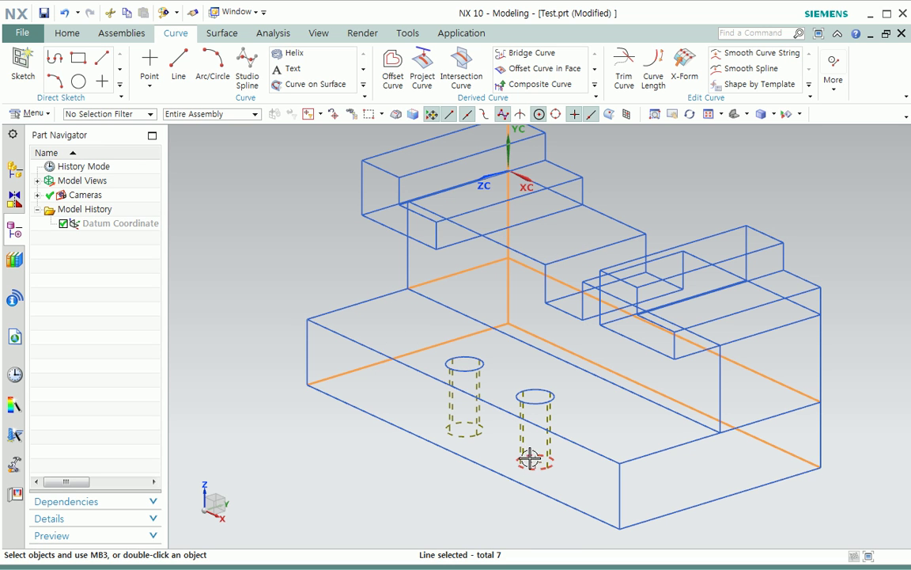
{"action": "left_click", "coordinate": [459, 271]}
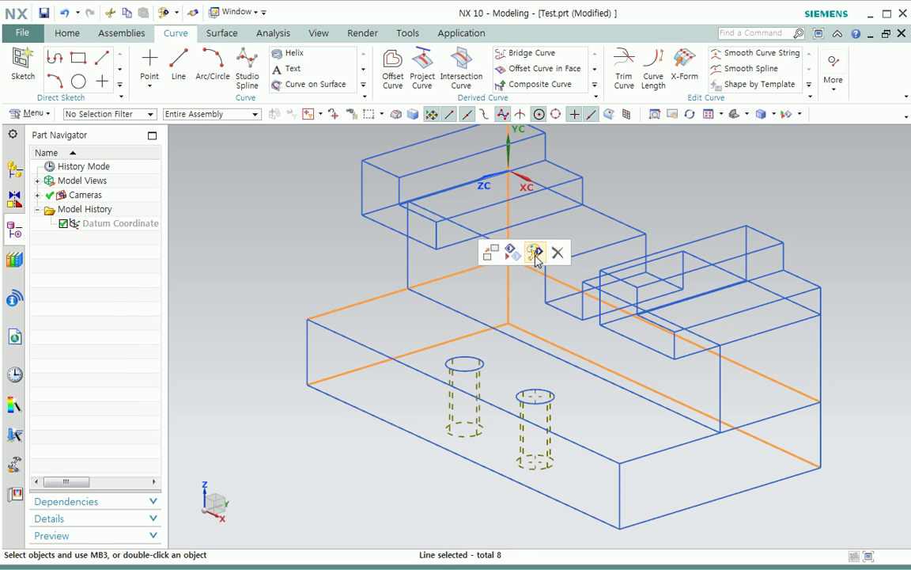
{"action": "left_click", "coordinate": [482, 228]}
{"action": "left_click", "coordinate": [291, 266]}
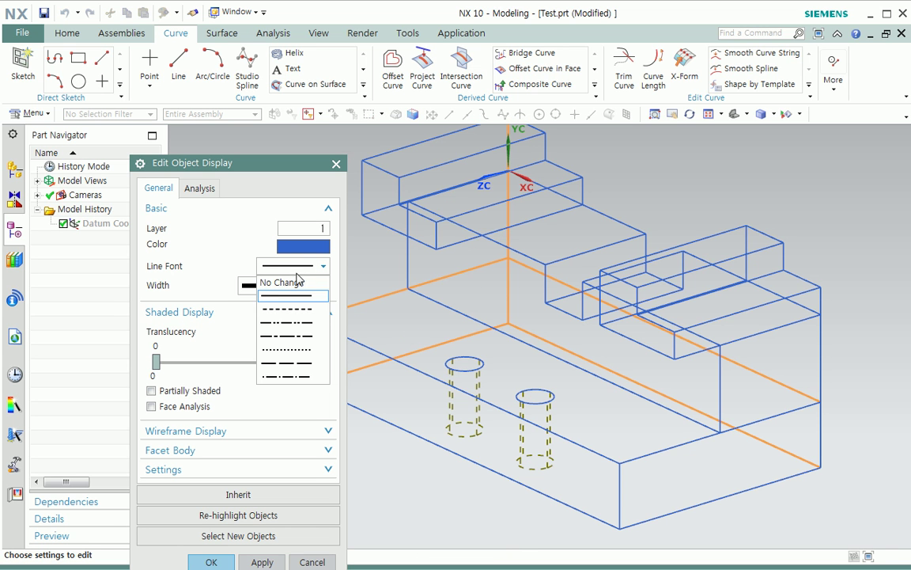
{"action": "left_click", "coordinate": [269, 500]}
{"action": "left_click", "coordinate": [278, 496]}
{"action": "left_click", "coordinate": [522, 447]}
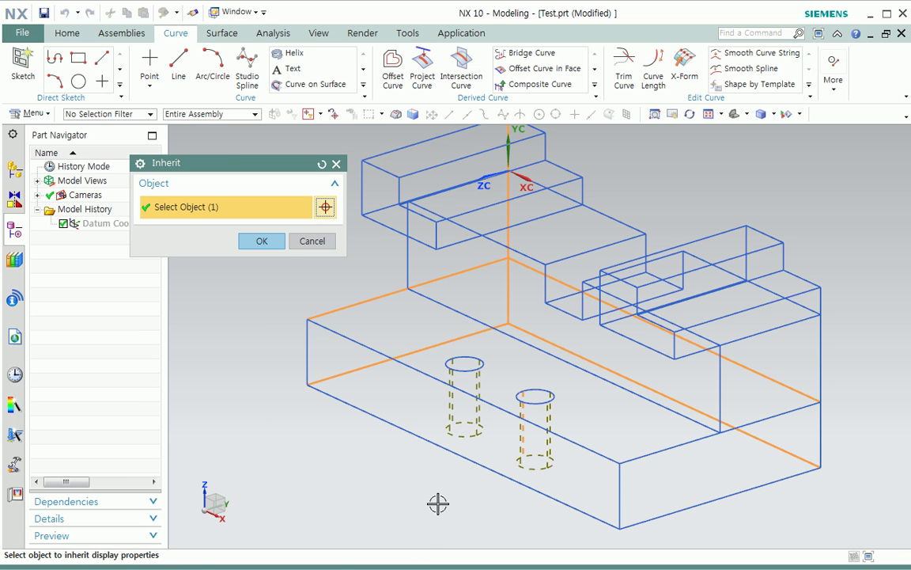
{"action": "left_click", "coordinate": [265, 243]}
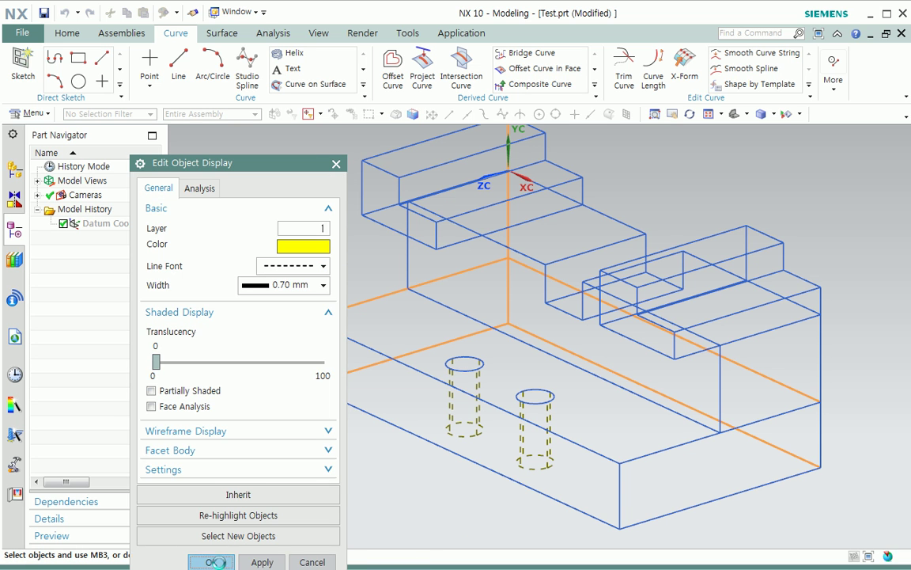
{"action": "left_click", "coordinate": [212, 562]}
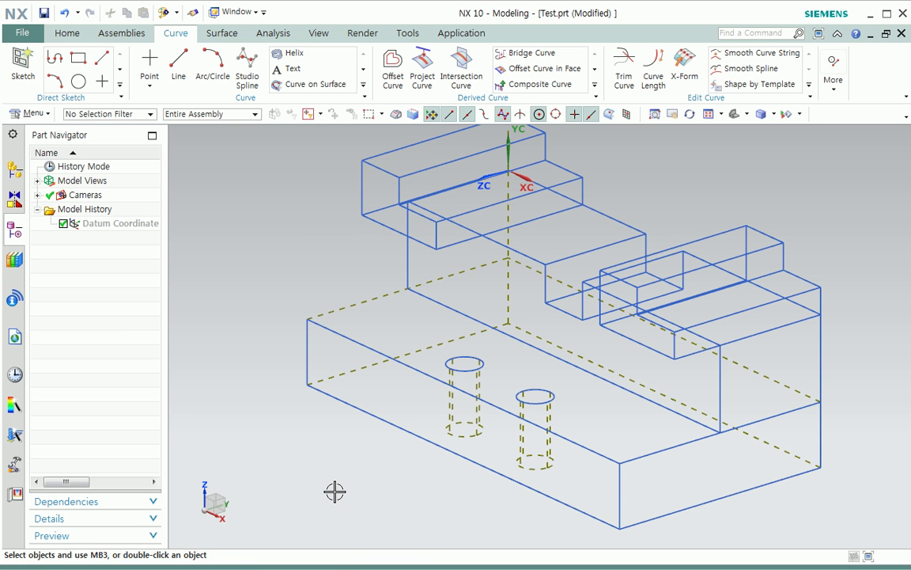
Delete the base's full-length left top edge and, with Basic Curves, redraw only the stretch from the front corner to the upright block's foot.
{"action": "left_click", "coordinate": [366, 301]}
{"action": "key", "text": "Delete"}
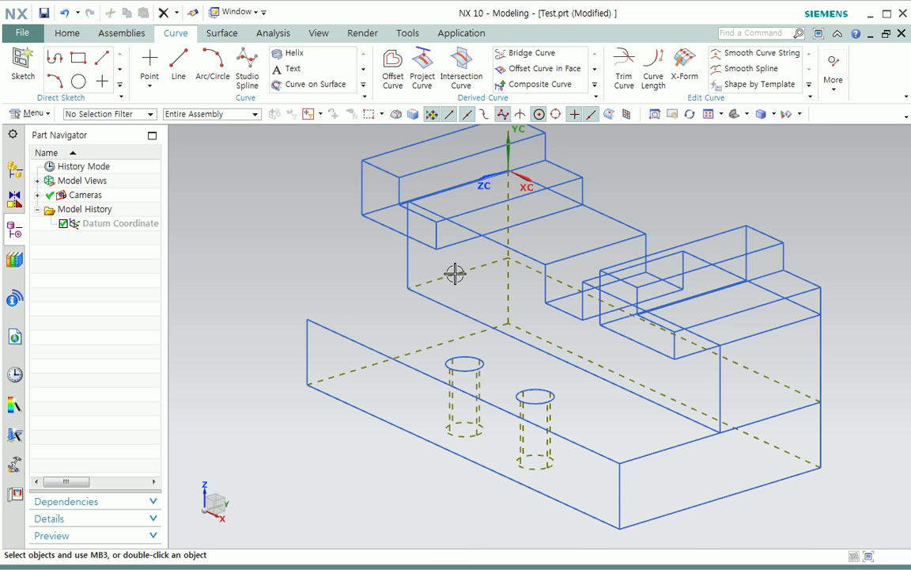
{"action": "right_click", "coordinate": [289, 284]}
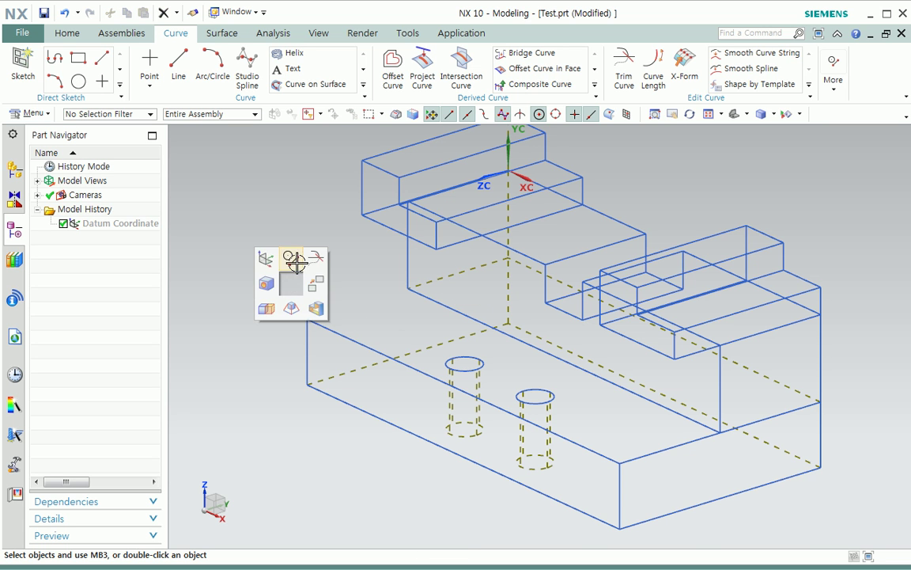
{"action": "left_click", "coordinate": [295, 261]}
{"action": "middle_click_drag", "start_coordinate": [403, 293], "coordinate": [556, 287], "text": "shift"}
{"action": "left_click", "coordinate": [321, 238]}
{"action": "left_click", "coordinate": [315, 228]}
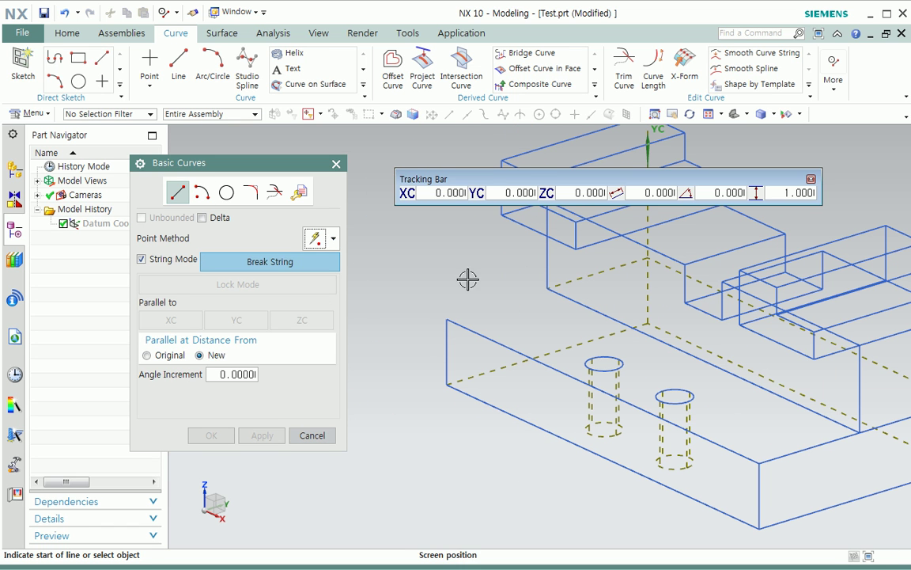
{"action": "left_click", "coordinate": [445, 321]}
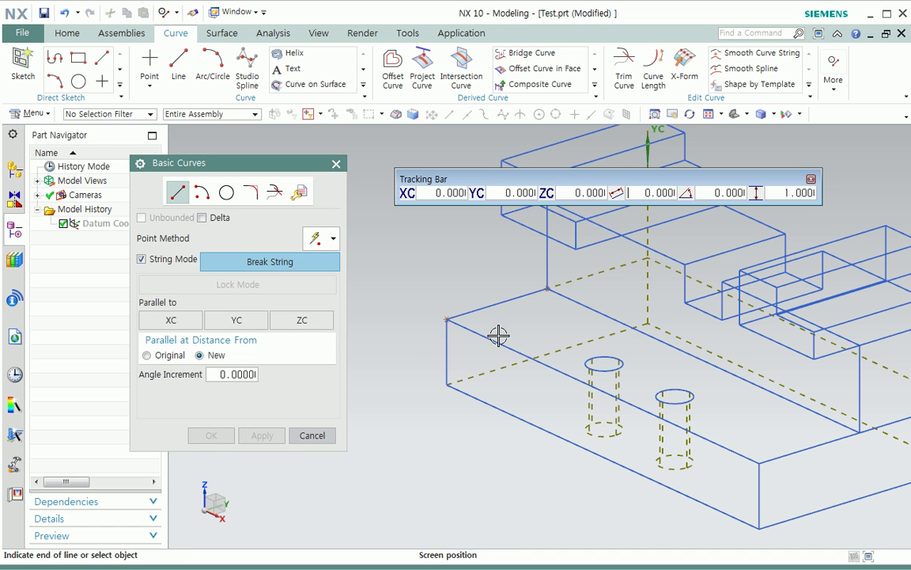
{"action": "middle_click", "coordinate": [531, 330]}
{"action": "scroll", "coordinate": [531, 329], "scroll_direction": "down", "scroll_amount": 1}
{"action": "scroll", "coordinate": [521, 370], "scroll_direction": "down", "scroll_amount": 2}
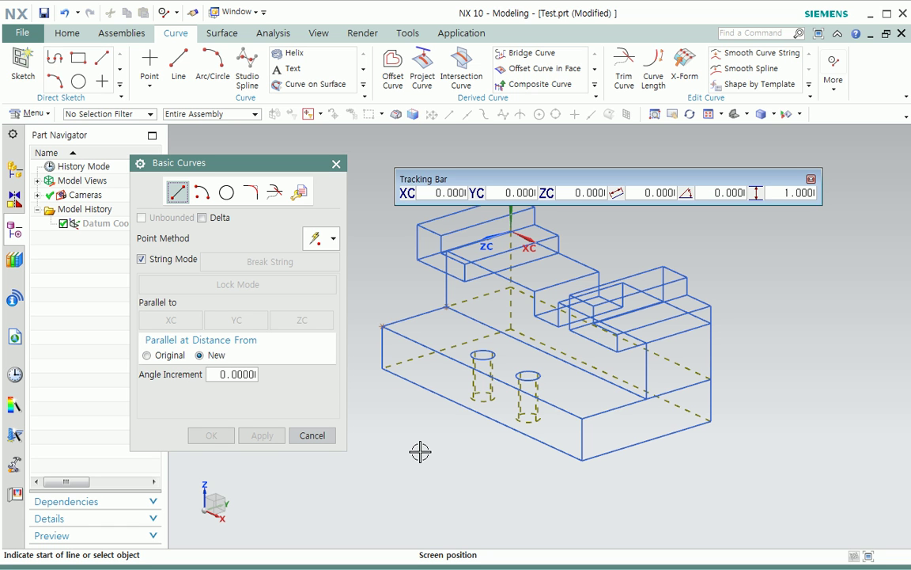
{"action": "middle_click_drag", "start_coordinate": [490, 481], "coordinate": [502, 512], "text": "shift"}
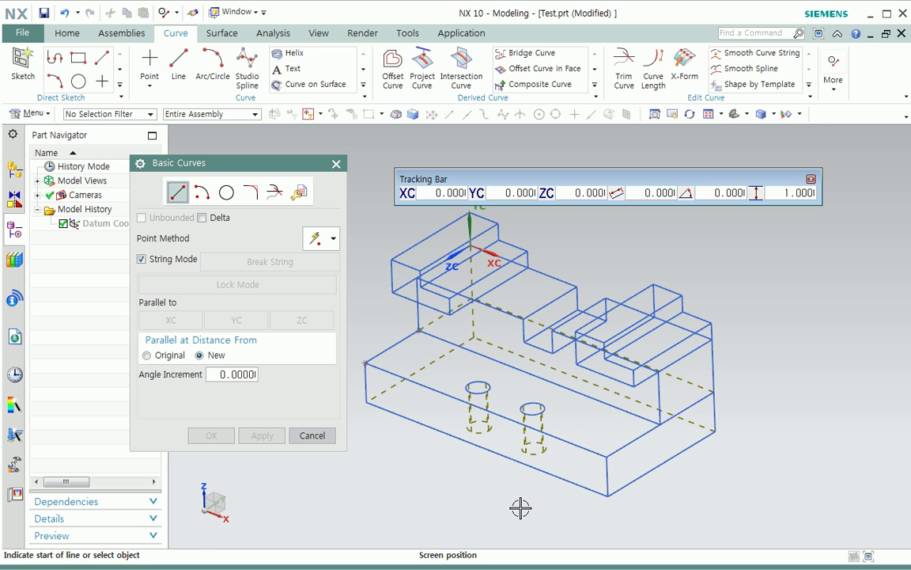
{"action": "left_click", "coordinate": [311, 435]}
Reorient the rotated model to a standard pictorial view and frame the upper stepped blocks.
{"action": "right_click", "coordinate": [743, 253]}
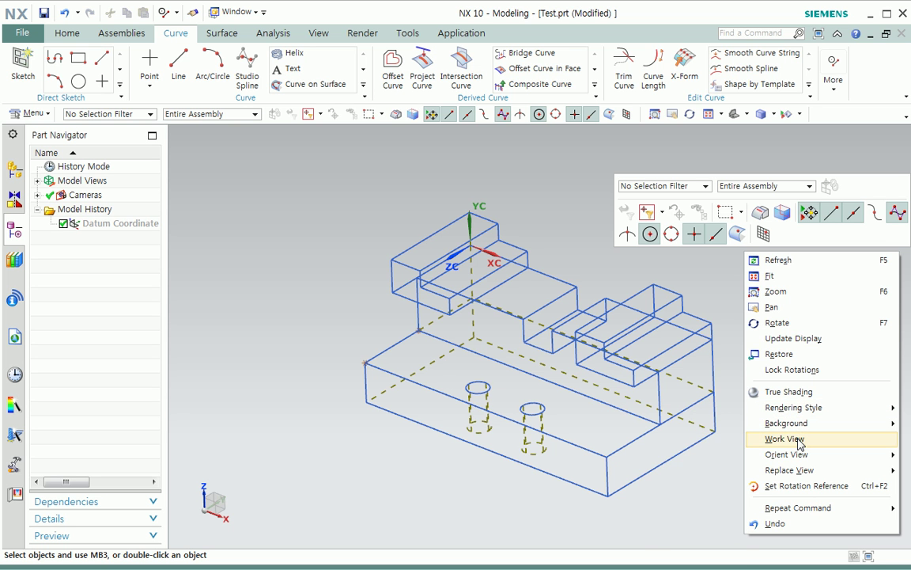
{"action": "mouse_move", "coordinate": [787, 454]}
{"action": "left_click", "coordinate": [679, 457]}
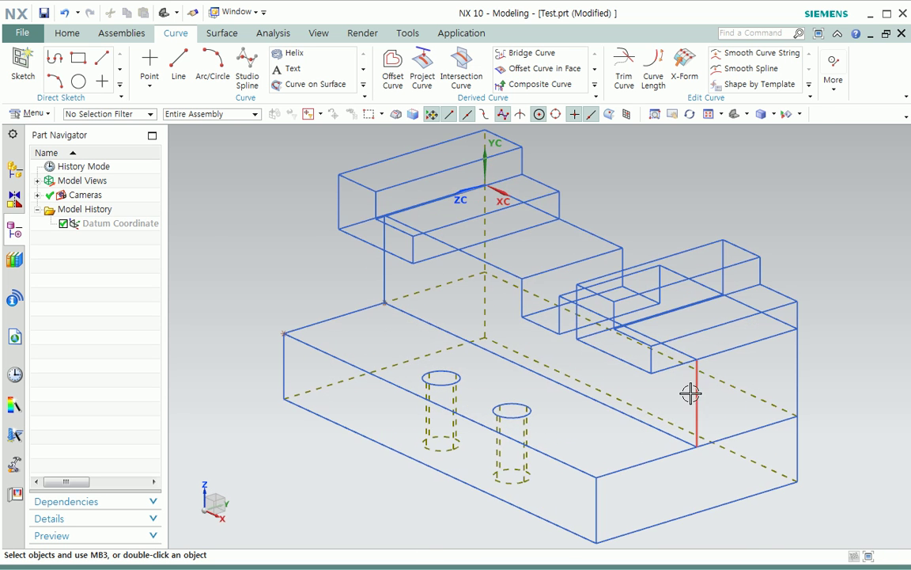
{"action": "scroll", "coordinate": [688, 297], "scroll_direction": "up", "scroll_amount": 2}
{"action": "scroll", "coordinate": [688, 297], "scroll_direction": "down", "scroll_amount": 1}
{"action": "middle_click_drag", "start_coordinate": [599, 354], "coordinate": [614, 362], "text": "shift"}
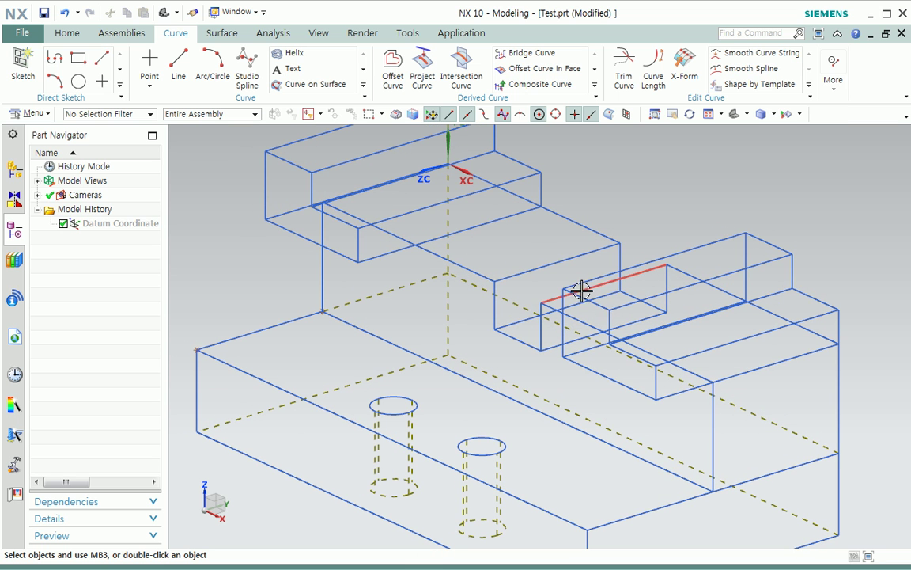
{"action": "right_click", "coordinate": [684, 196]}
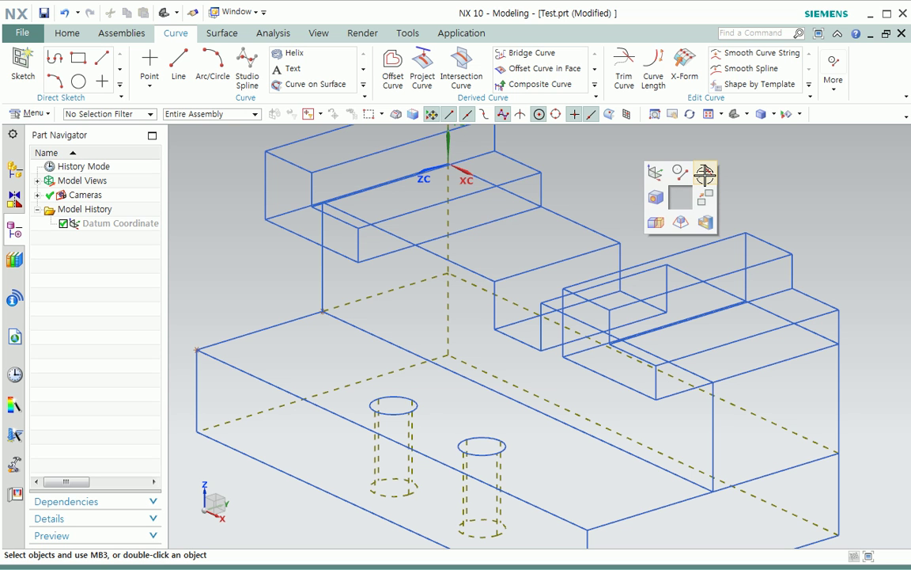
{"action": "left_click", "coordinate": [704, 176]}
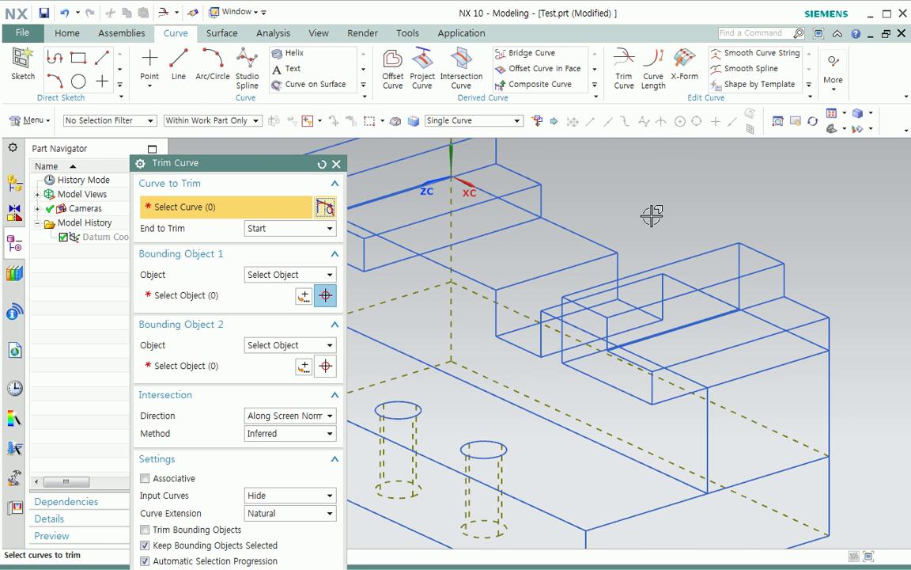
{"action": "left_click", "coordinate": [339, 164]}
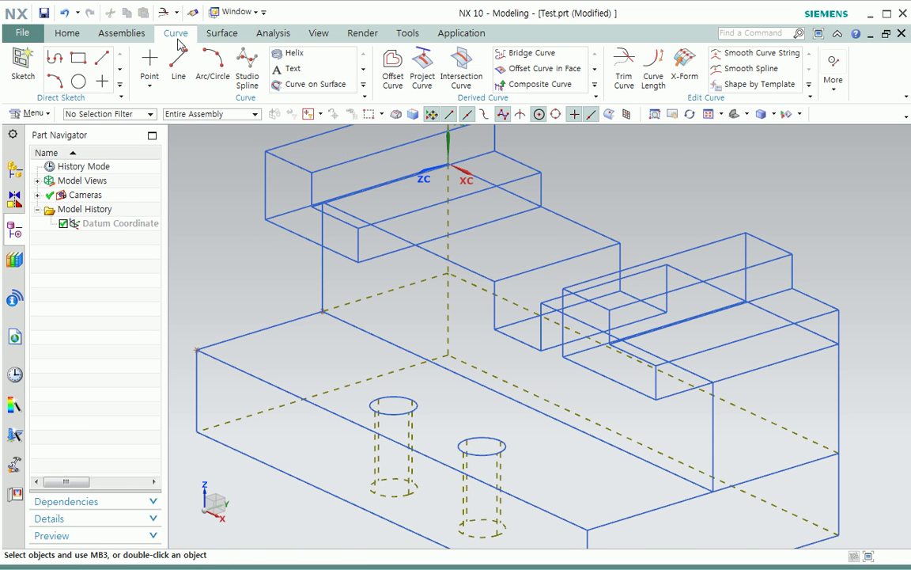
With non-associative Trim Curve along the screen normal and input curves hidden, trim the recess's upper edge at the right upper block's vertical edge.
{"action": "left_click", "coordinate": [624, 64]}
{"action": "left_click_drag", "start_coordinate": [269, 161], "coordinate": [280, 85]}
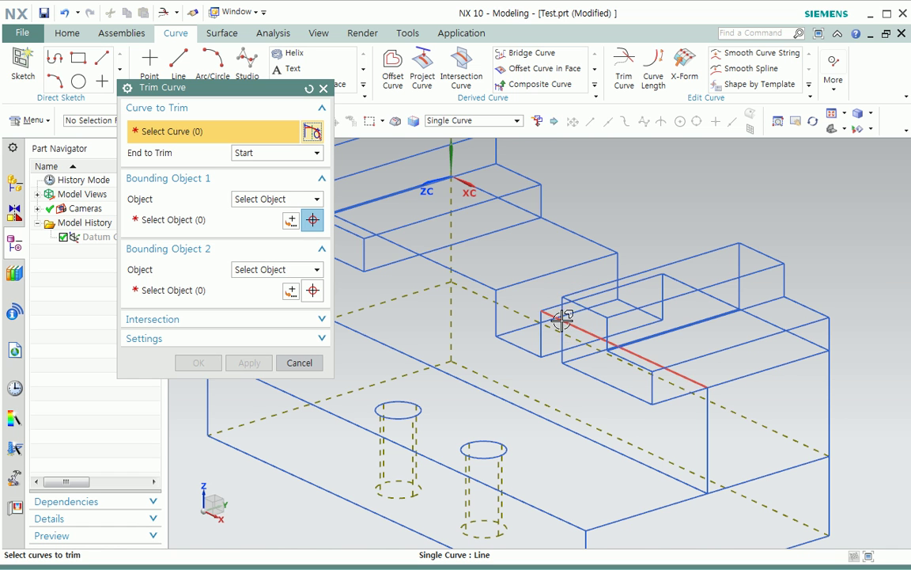
{"action": "scroll", "coordinate": [560, 318], "scroll_direction": "down", "scroll_amount": 3}
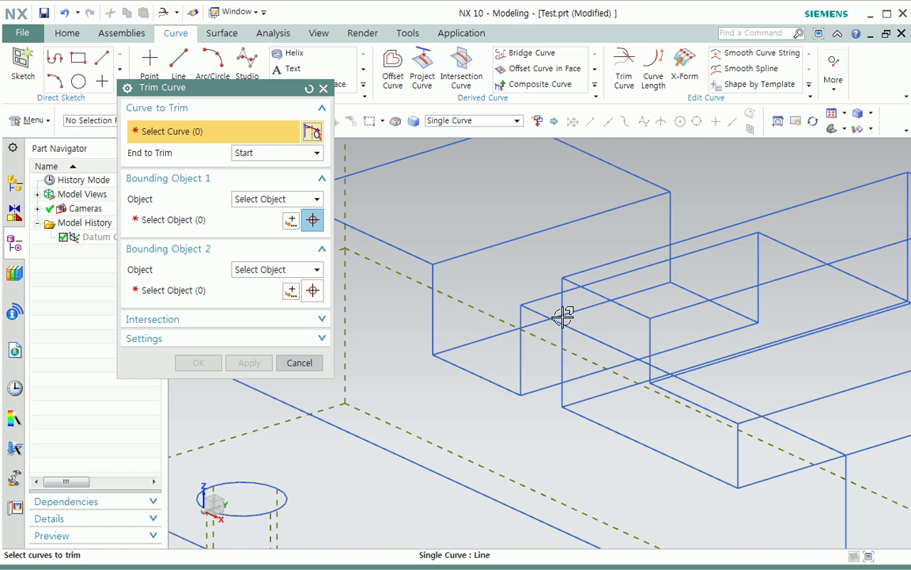
{"action": "left_click", "coordinate": [289, 320]}
{"action": "left_click", "coordinate": [278, 340]}
{"action": "left_click", "coordinate": [275, 391]}
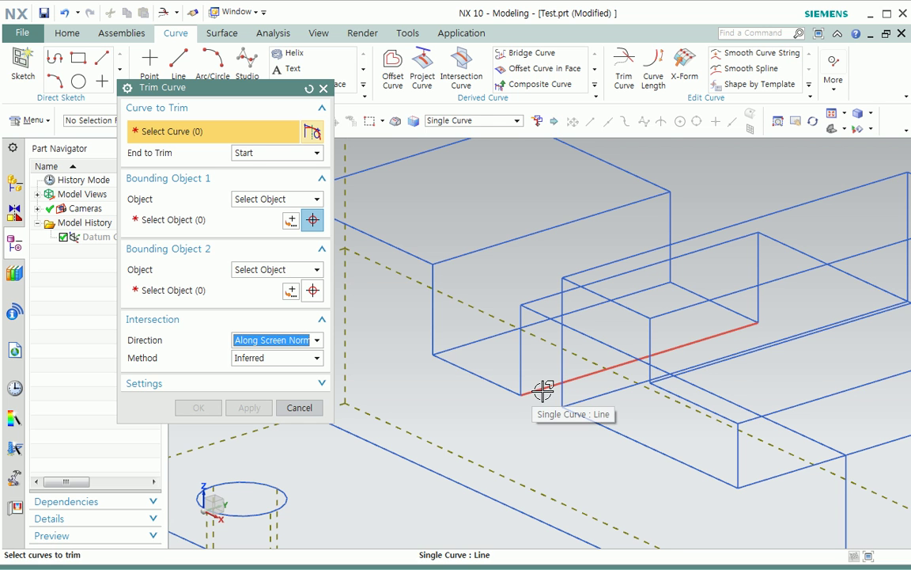
{"action": "left_click", "coordinate": [269, 383]}
{"action": "left_click", "coordinate": [132, 402]}
{"action": "left_click", "coordinate": [252, 424]}
{"action": "left_click", "coordinate": [252, 433]}
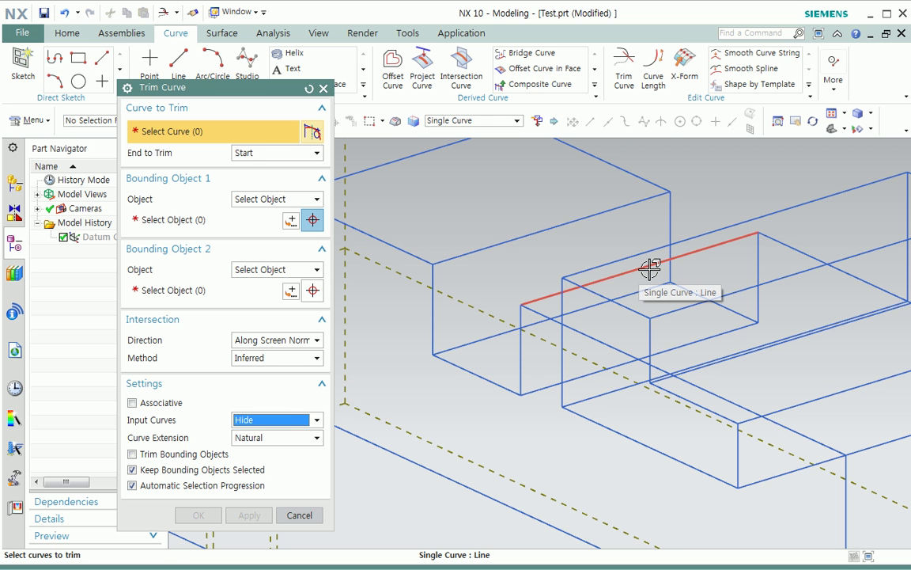
{"action": "left_click", "coordinate": [720, 246]}
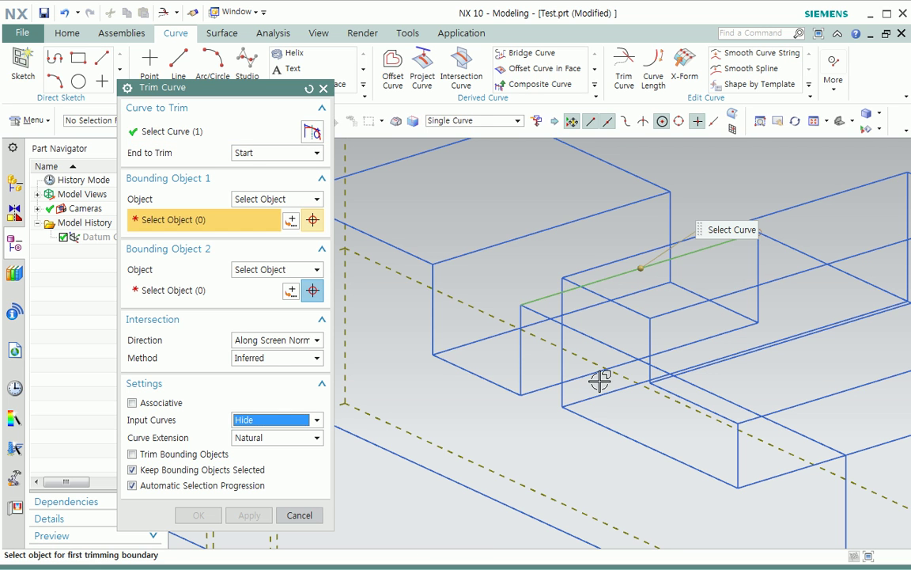
{"action": "left_click", "coordinate": [563, 305]}
{"action": "left_click", "coordinate": [249, 515]}
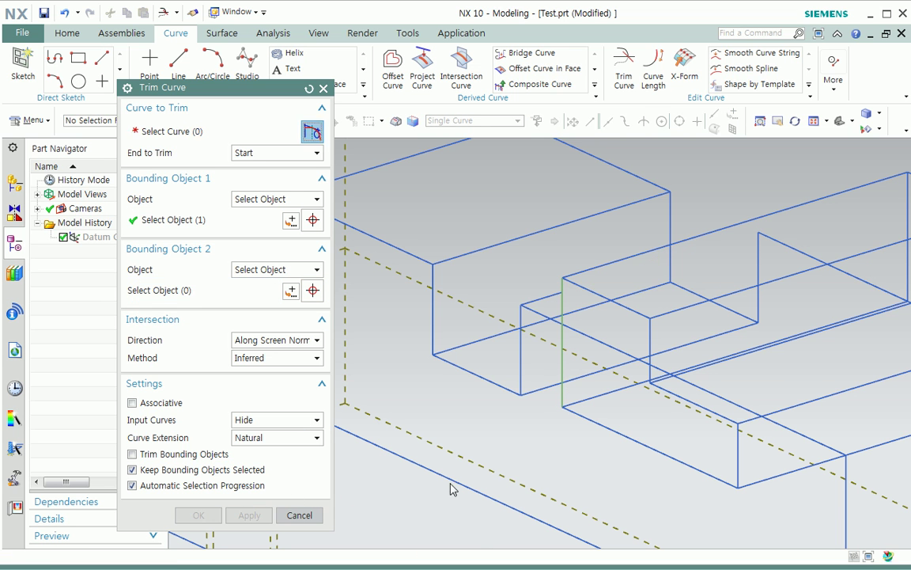
{"action": "left_click", "coordinate": [300, 516]}
{"action": "scroll", "coordinate": [590, 392], "scroll_direction": "down", "scroll_amount": 5}
{"action": "scroll", "coordinate": [605, 447], "scroll_direction": "down", "scroll_amount": 3}
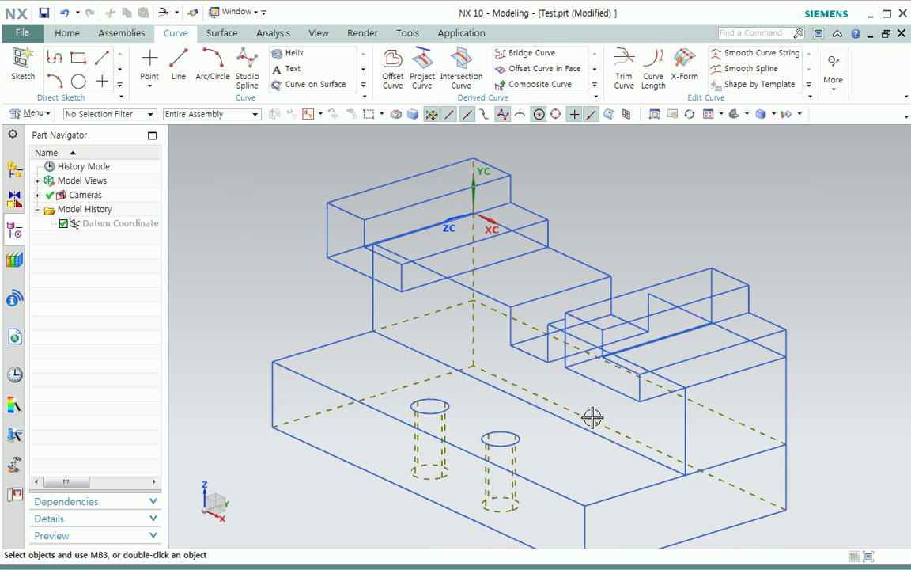
Delete the full-length top edge at the right end of the base block.
{"action": "scroll", "coordinate": [625, 462], "scroll_direction": "down", "scroll_amount": 1}
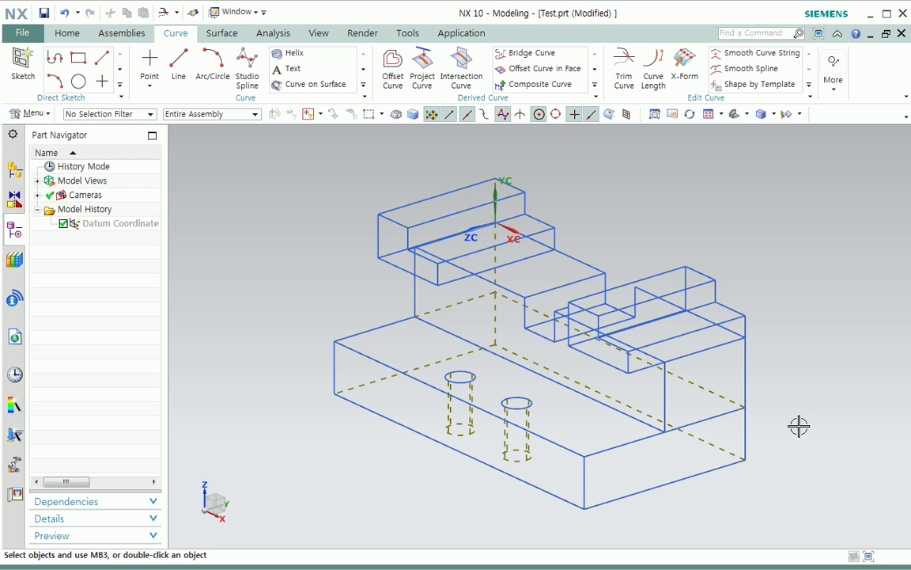
{"action": "left_click", "coordinate": [719, 421]}
{"action": "key", "text": "Escape"}
{"action": "left_click", "coordinate": [720, 427]}
{"action": "key", "text": "Escape"}
{"action": "left_click", "coordinate": [712, 428]}
{"action": "key", "text": "Delete"}
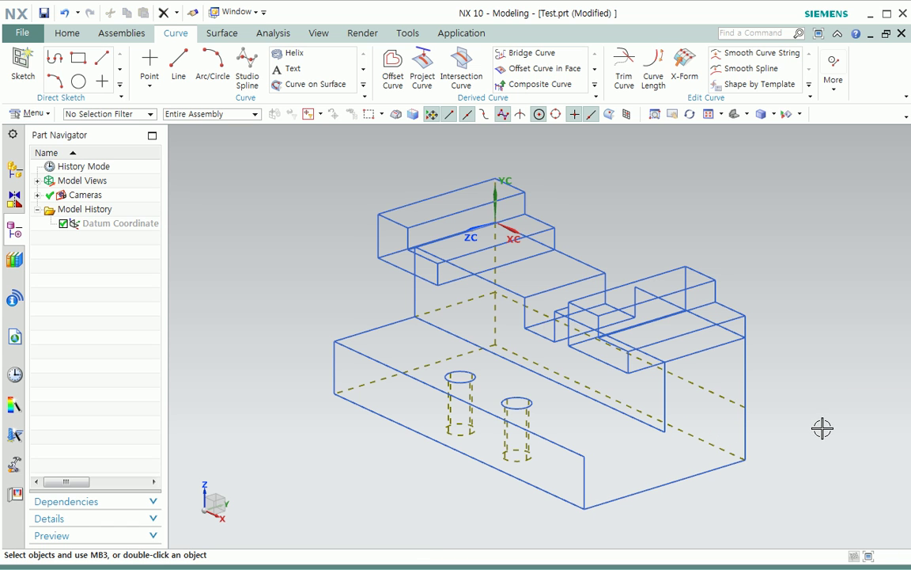
With Basic Curves, draw a line from the foot of the upright block's front right edge to the base's front top corner.
{"action": "left_click_drag", "start_coordinate": [819, 413], "coordinate": [816, 386], "text": "ctrl+shift"}
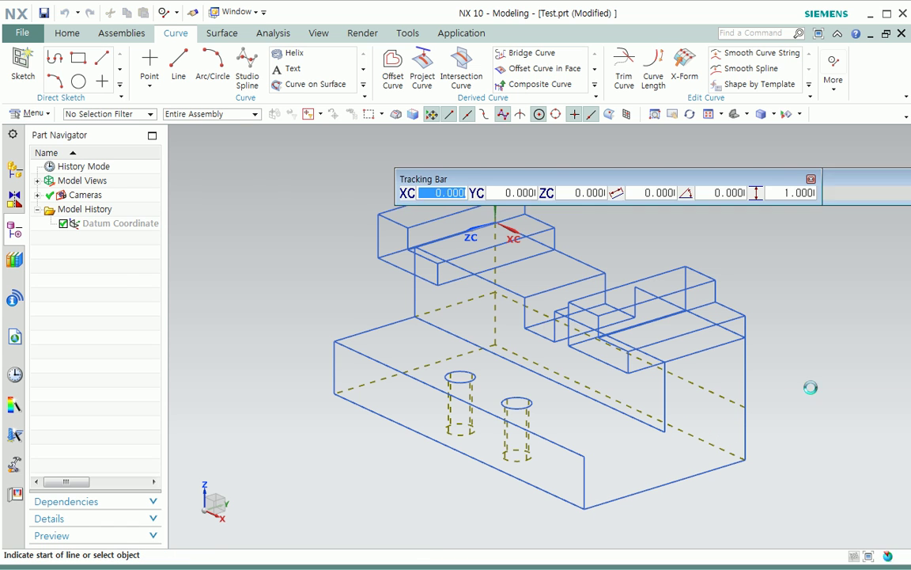
{"action": "left_click", "coordinate": [665, 433]}
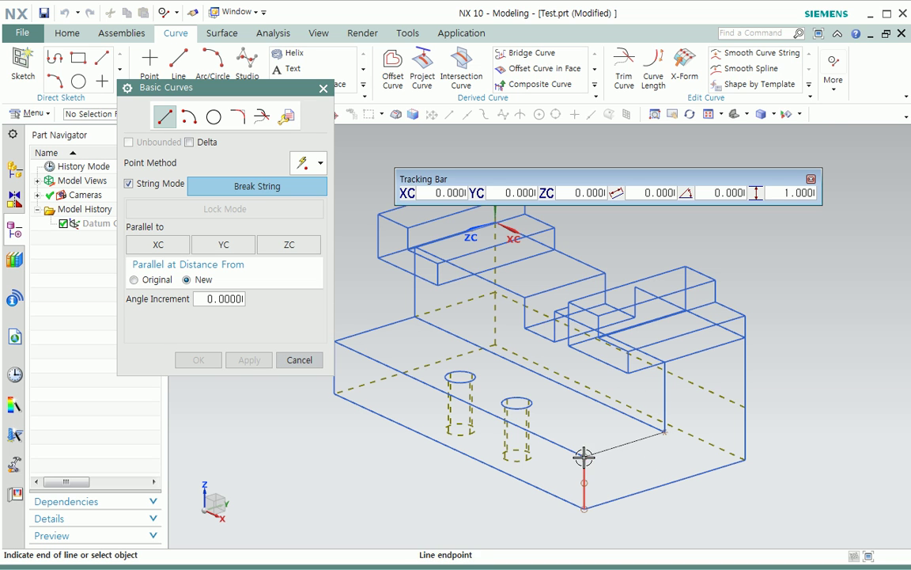
{"action": "left_click", "coordinate": [300, 360]}
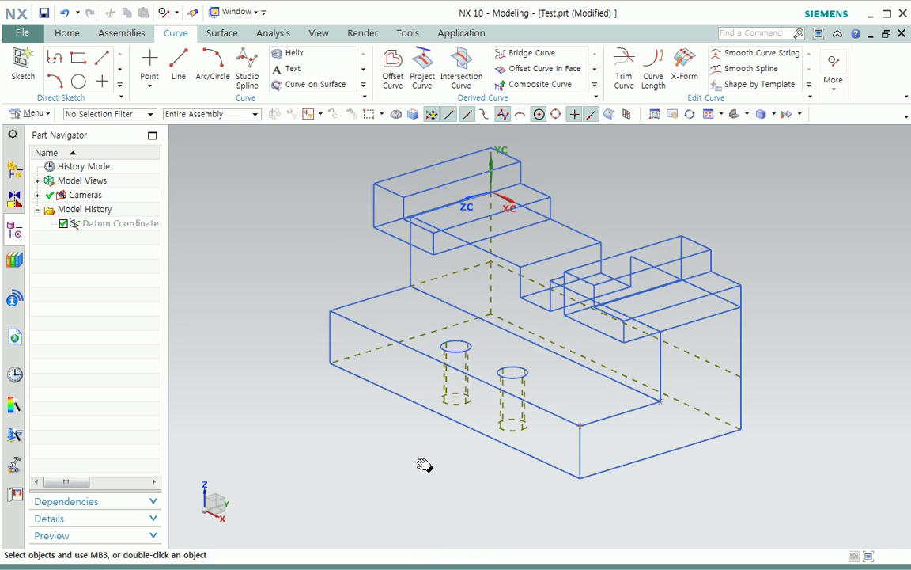
{"action": "middle_click_drag", "start_coordinate": [411, 474], "coordinate": [463, 521], "text": "shift"}
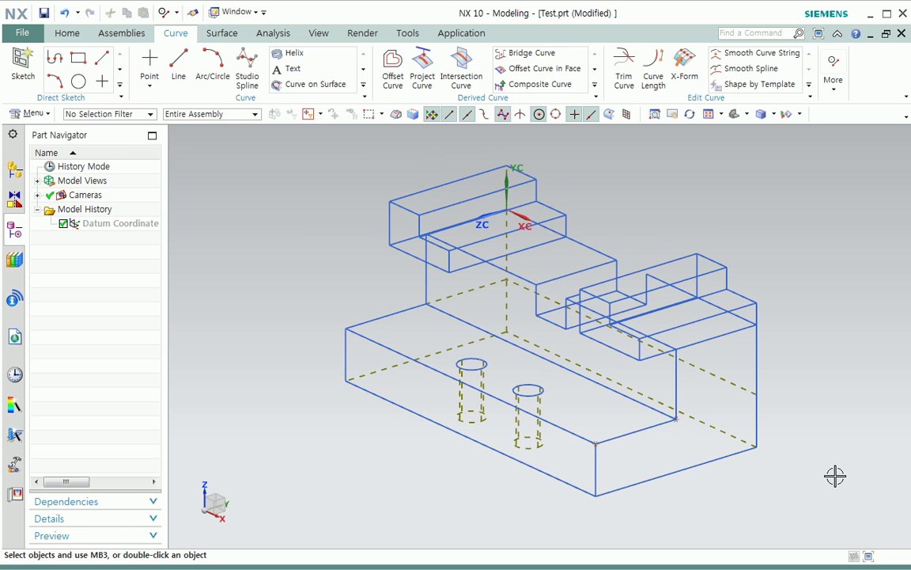